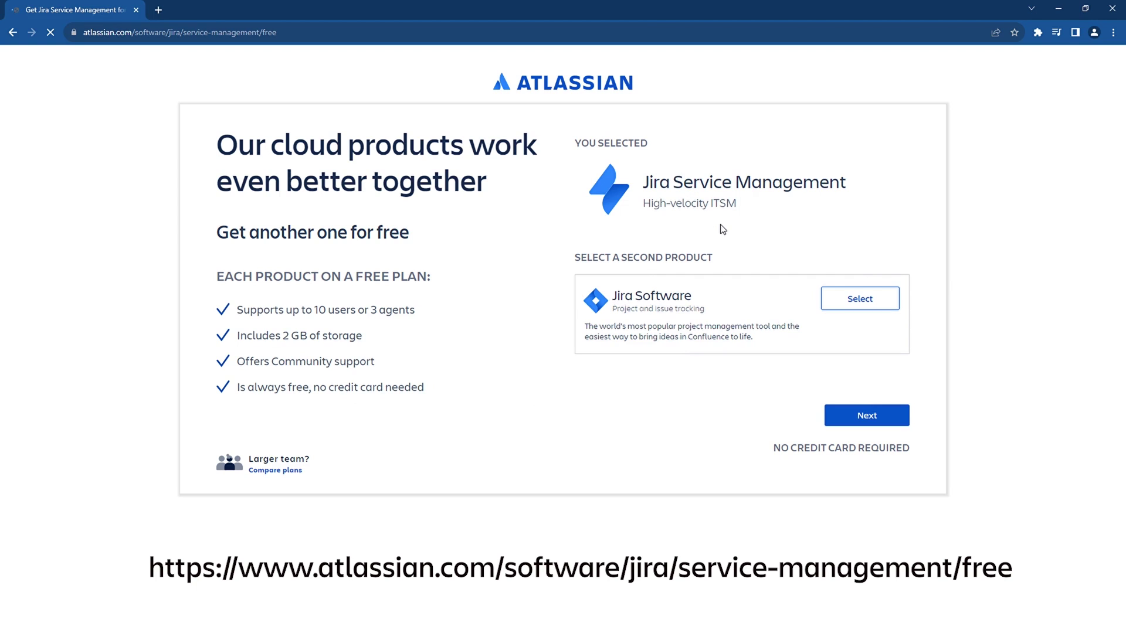
Step: Create an Atlassian account by signing up with the existing Google account
left_click(877, 430)
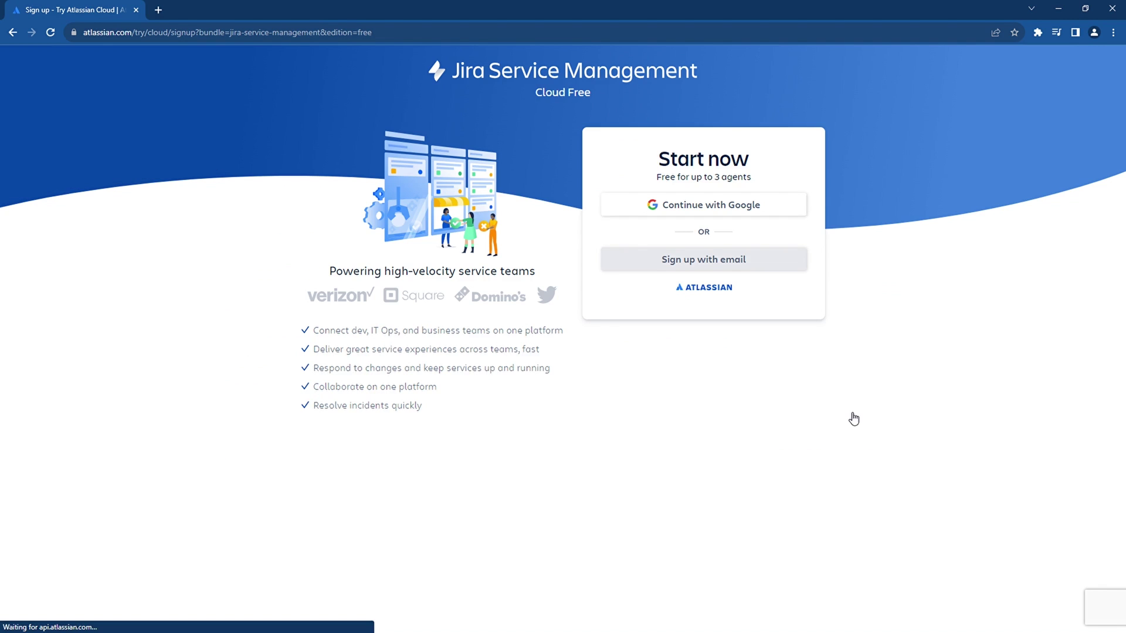
left_click(708, 210)
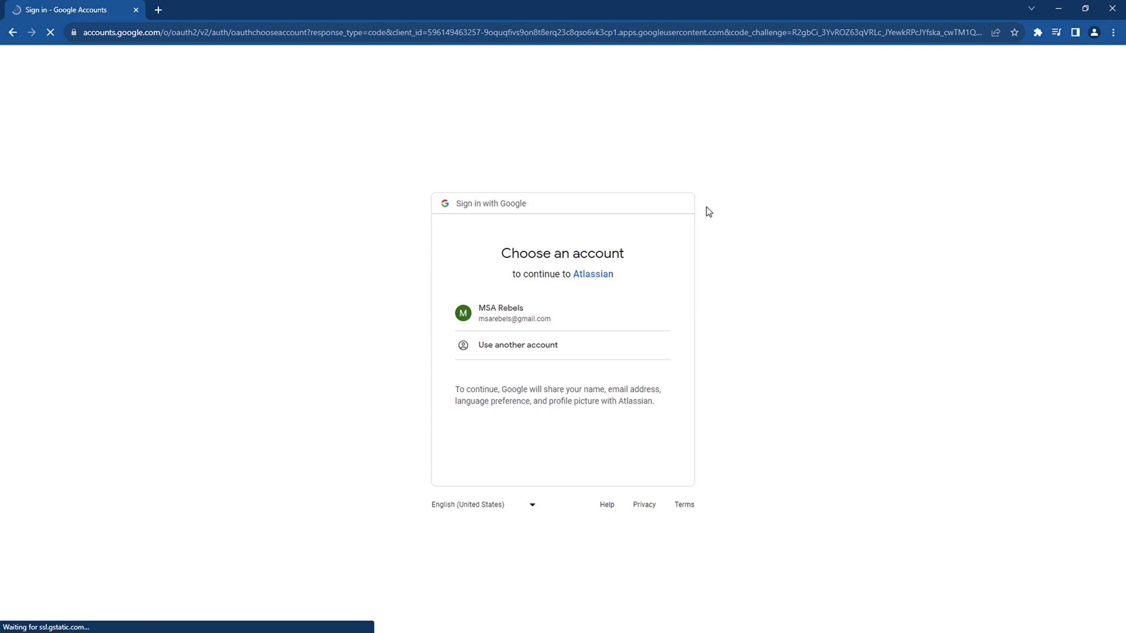
left_click(540, 313)
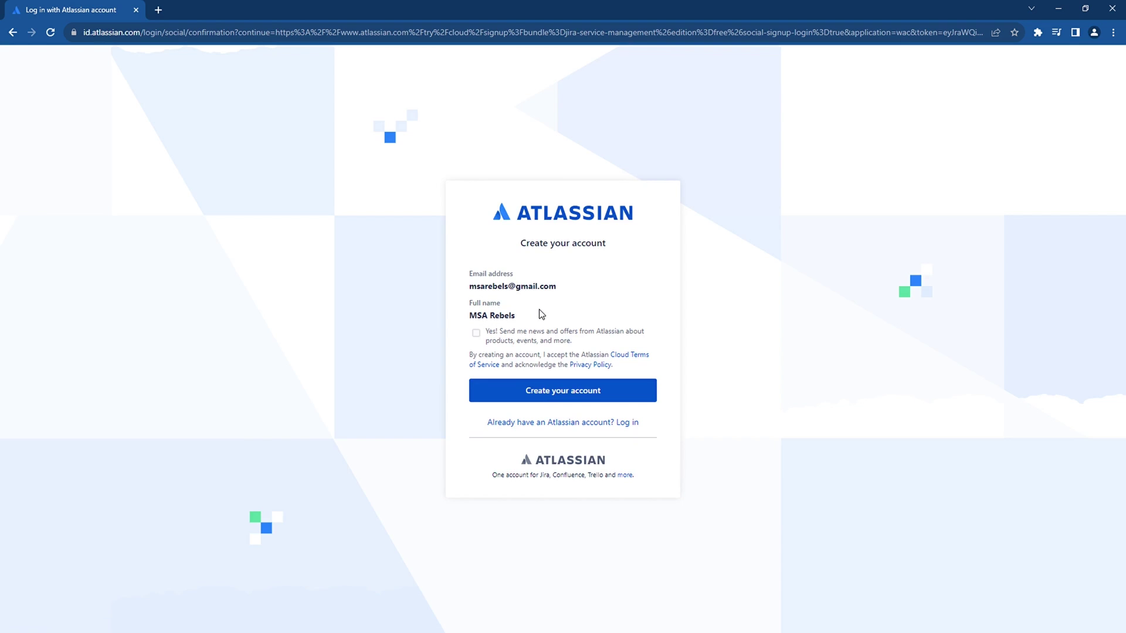
left_click(542, 392)
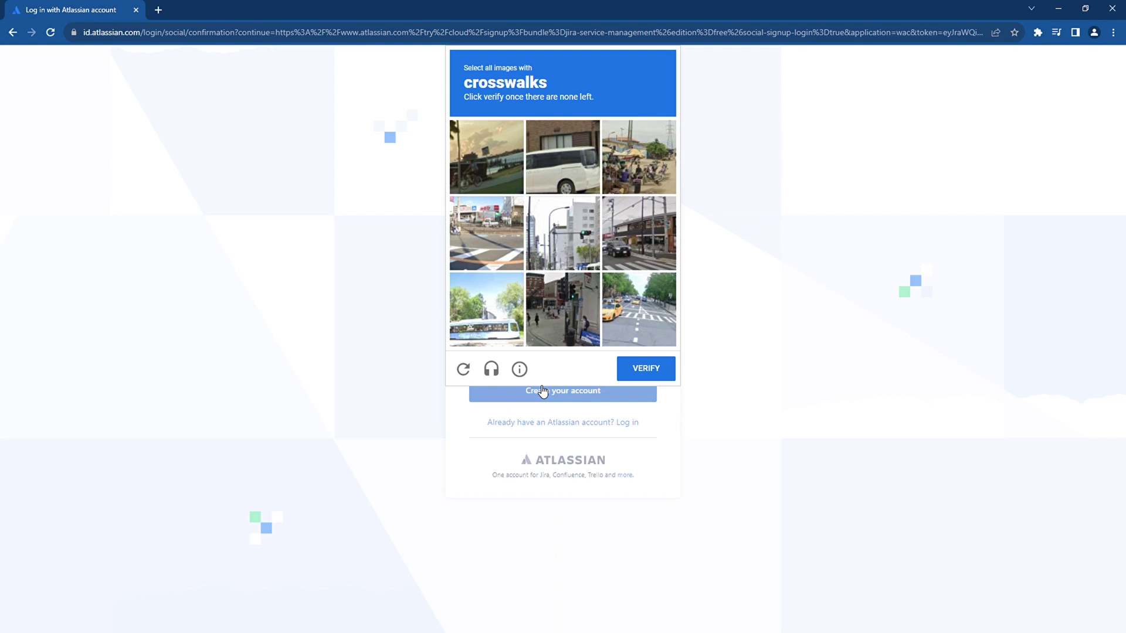
Step: Solve the crosswalk captcha by marking the crosswalk tiles and verifying
left_click(490, 226)
left_click(632, 241)
left_click(625, 308)
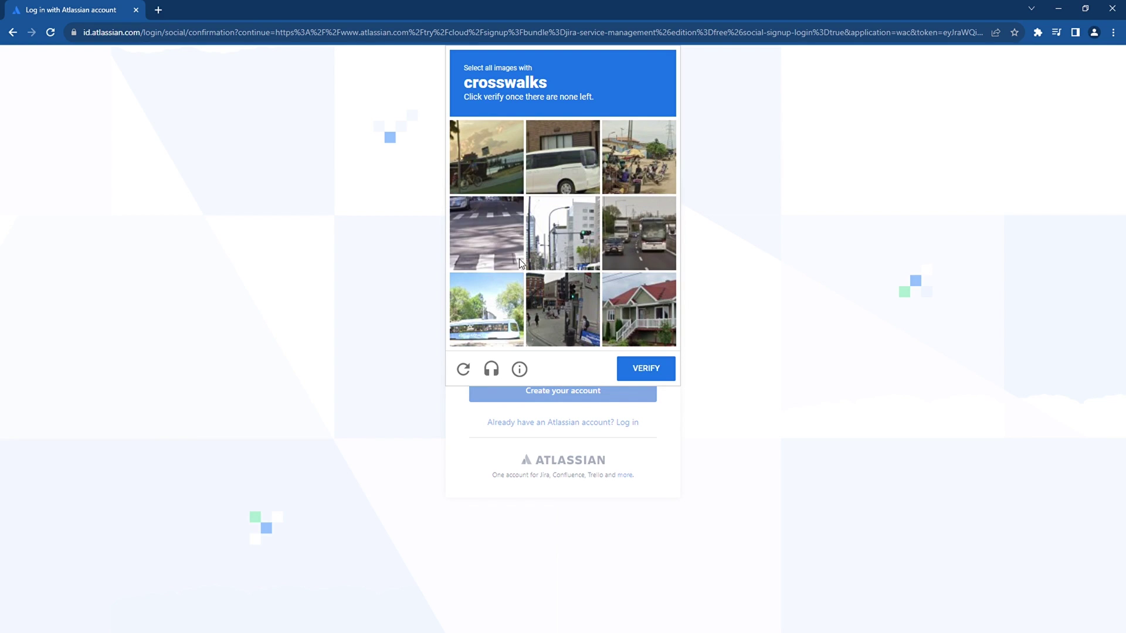
left_click(491, 237)
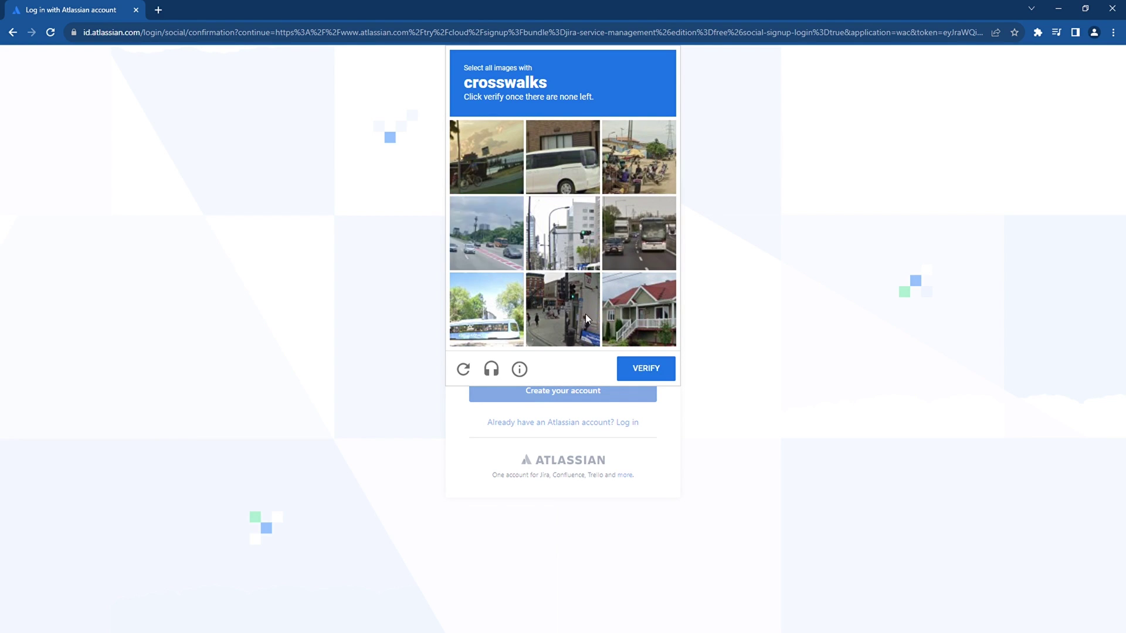
left_click(649, 369)
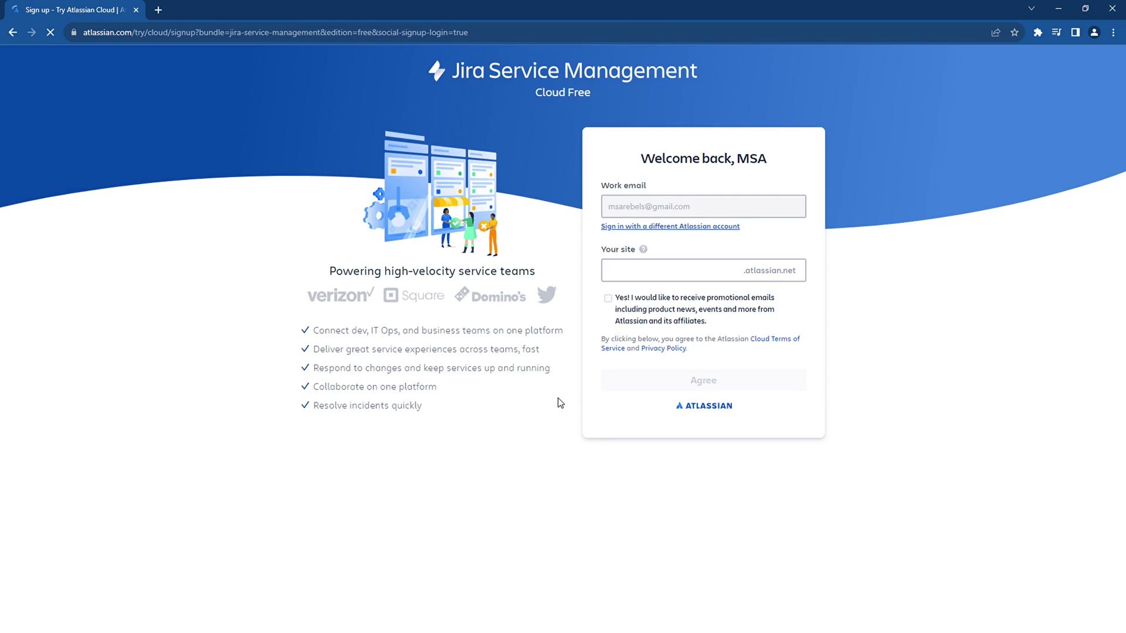
Step: Name the new site 'msarebels' and accept the terms to create it
left_click(651, 267)
type("ms")
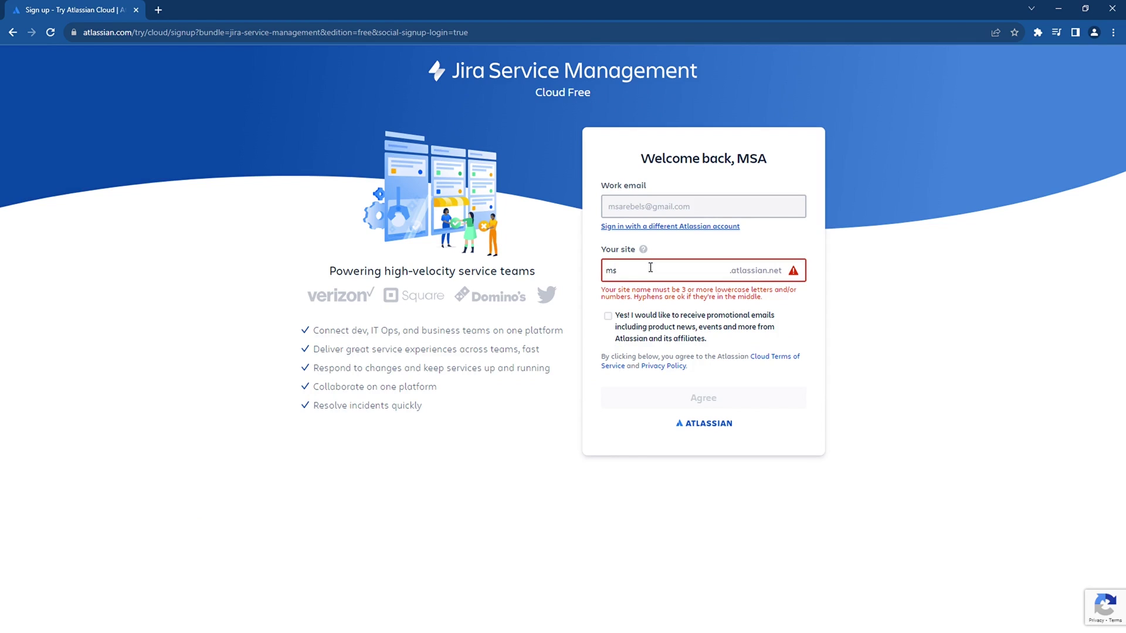
type("arebels")
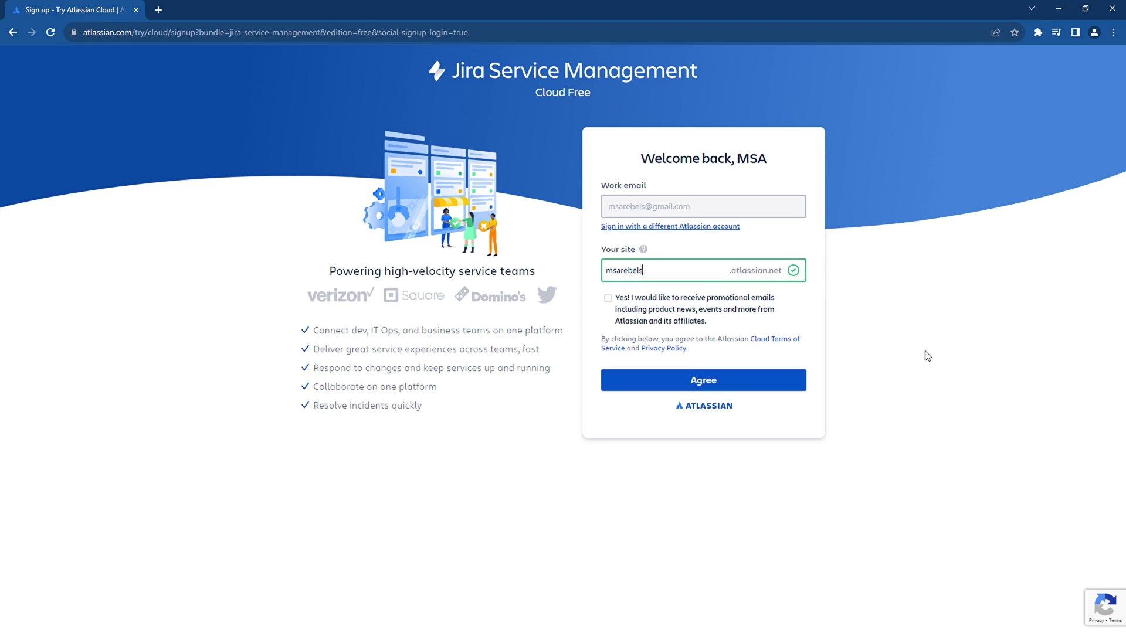
left_click(764, 382)
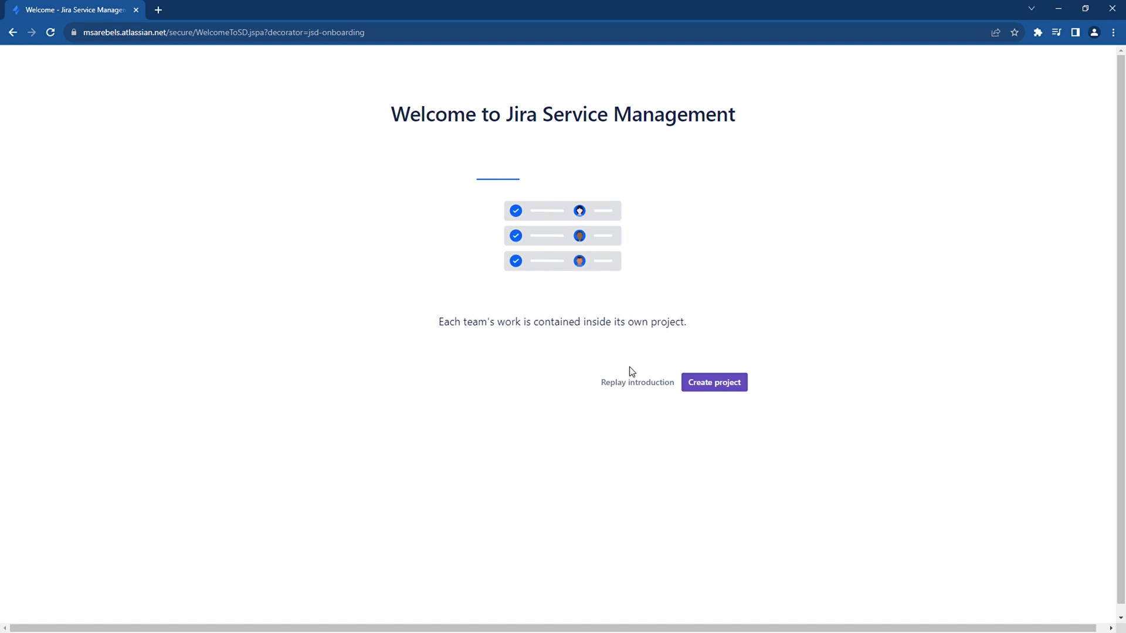
Step: Start a new project from the Customer service management template
left_click(722, 390)
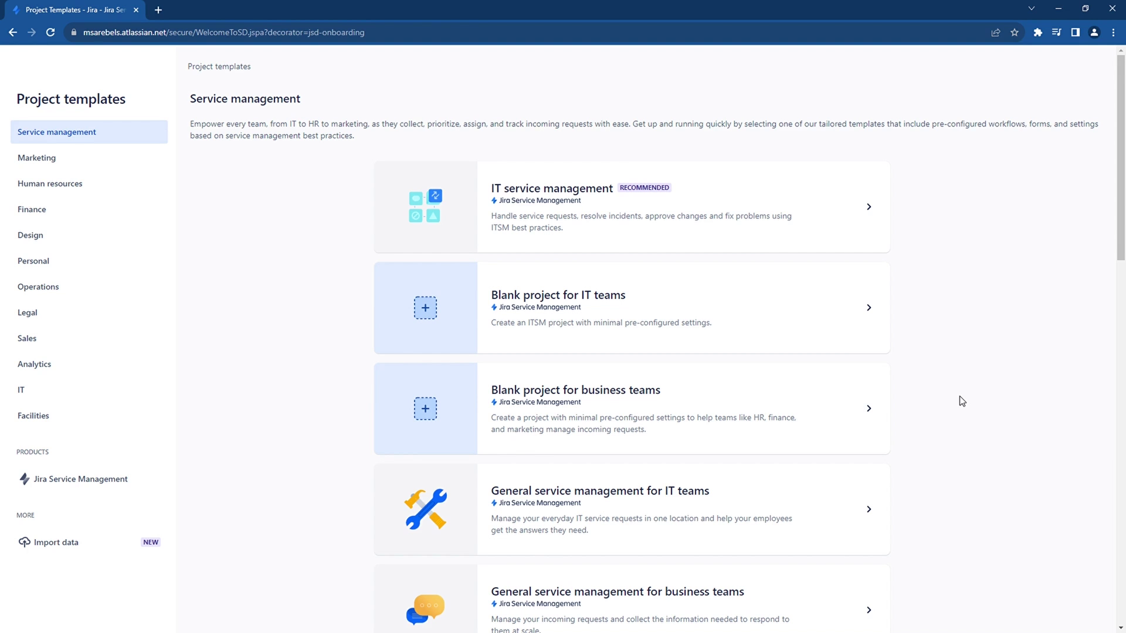
scroll(962, 401, "down", 5)
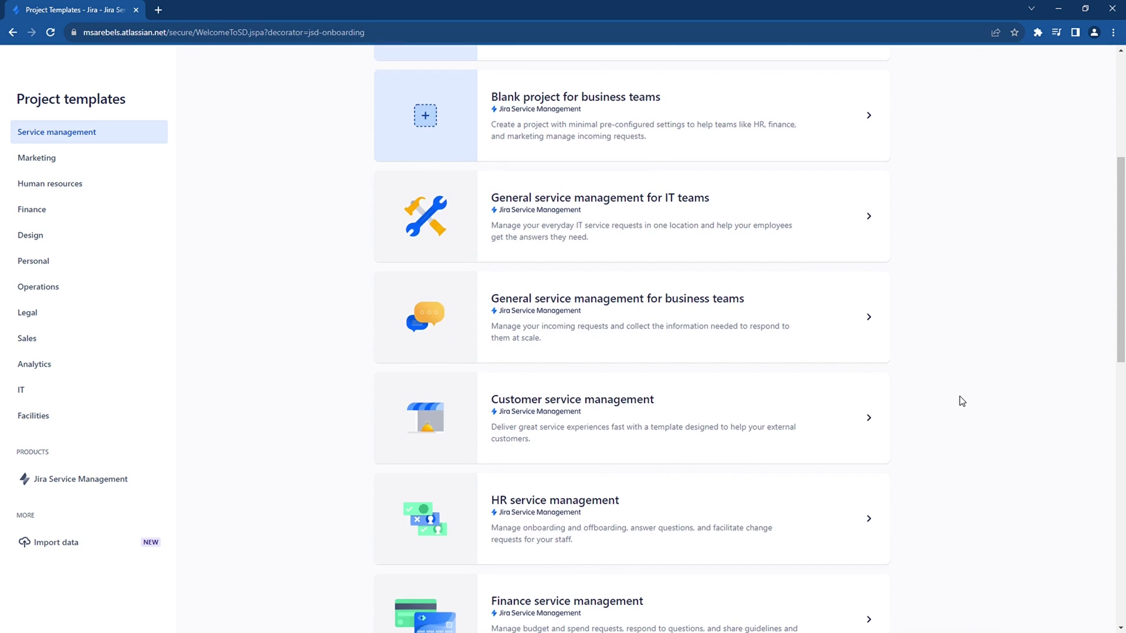
scroll(962, 402, "down", 2)
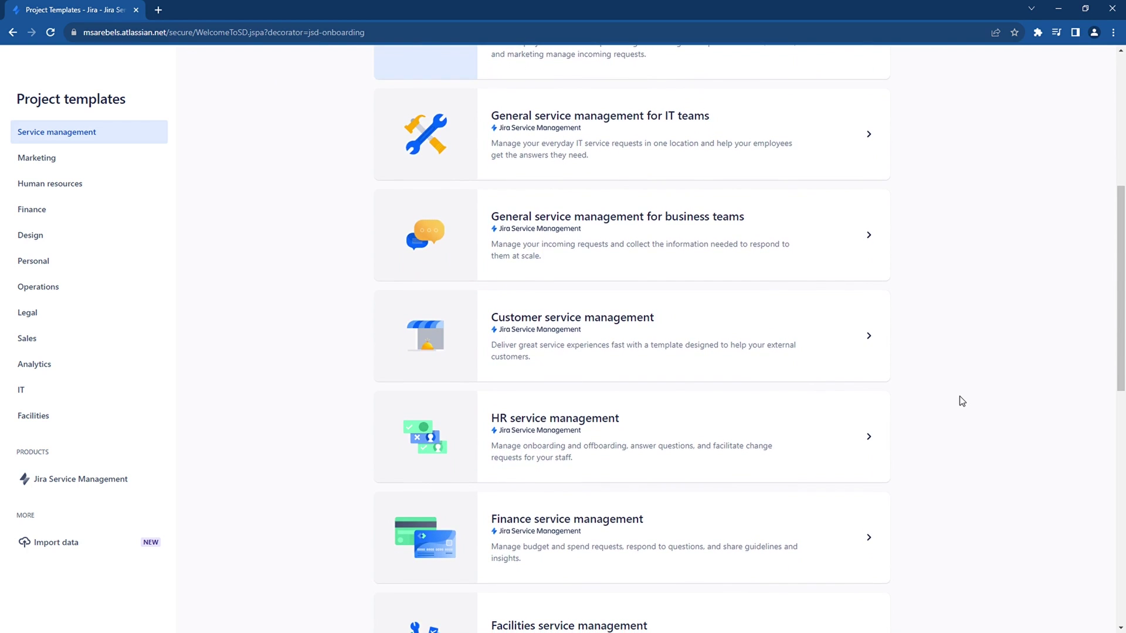
left_click(713, 333)
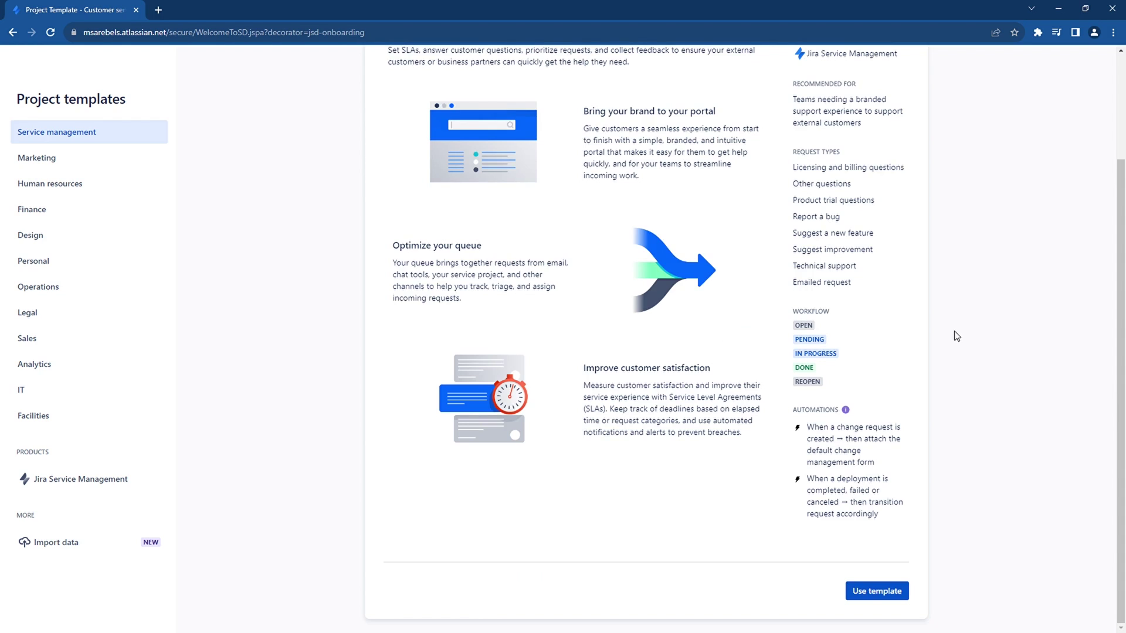
left_click(877, 591)
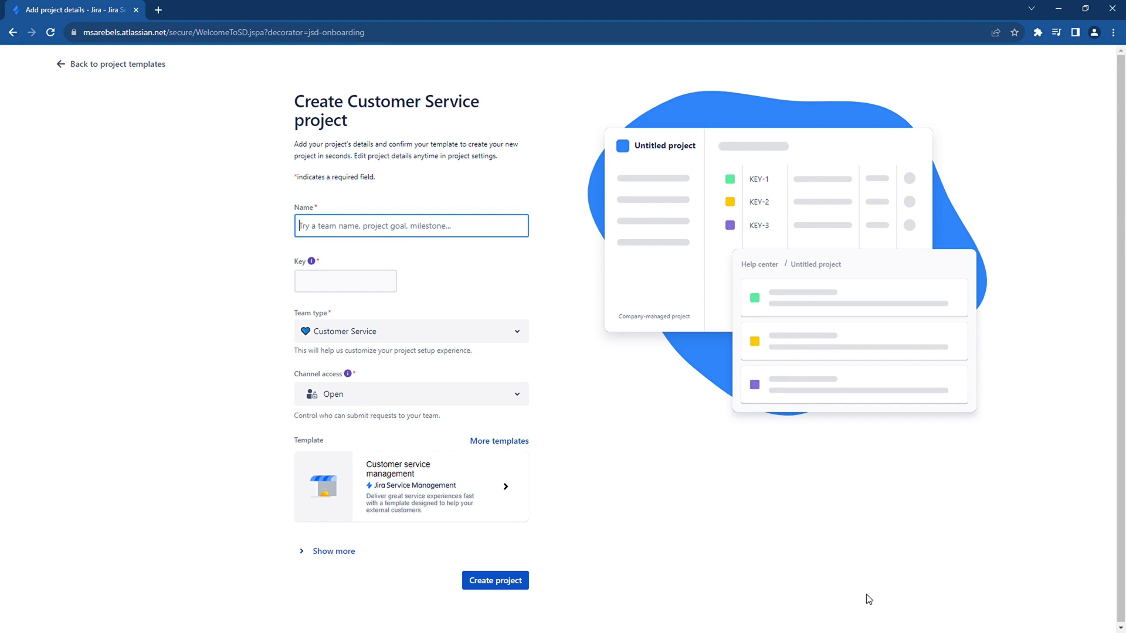
Step: Create project 'Customer Service Desk' (key CSD) with Customer Service team type and Open access
type("Customer Service Desk")
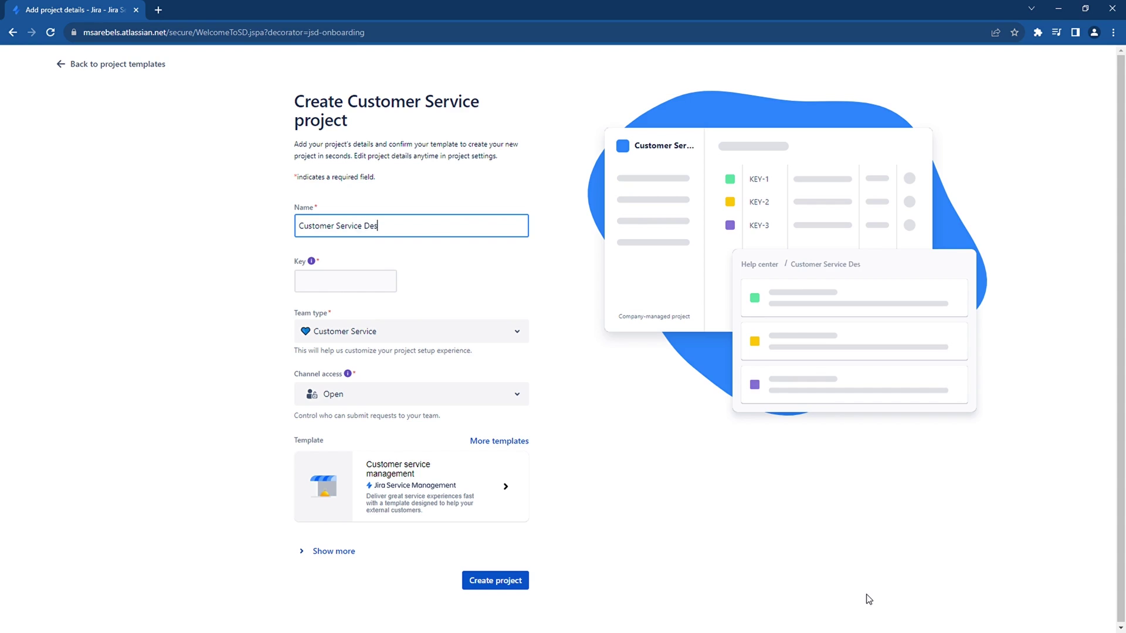
left_click(732, 524)
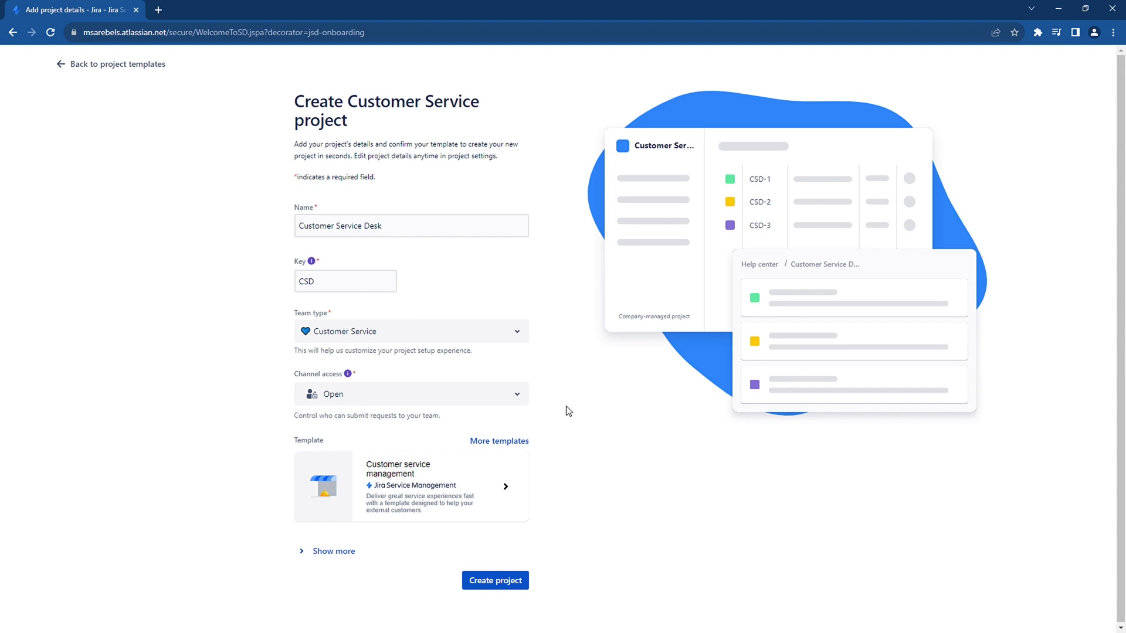
left_click(516, 331)
left_click(547, 339)
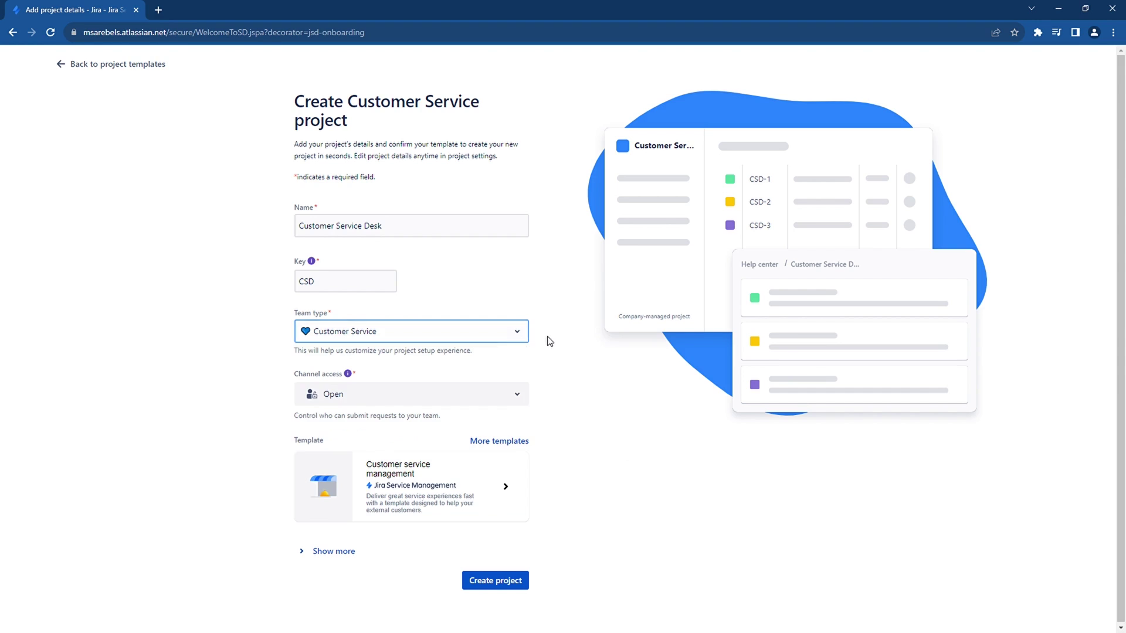
left_click(515, 394)
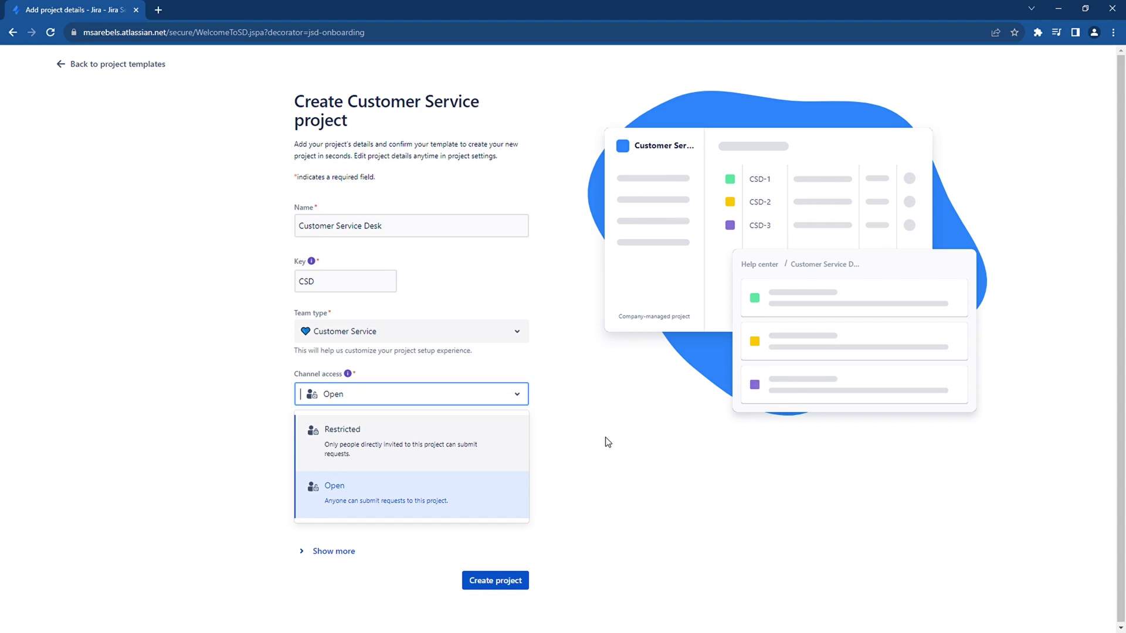
left_click(595, 469)
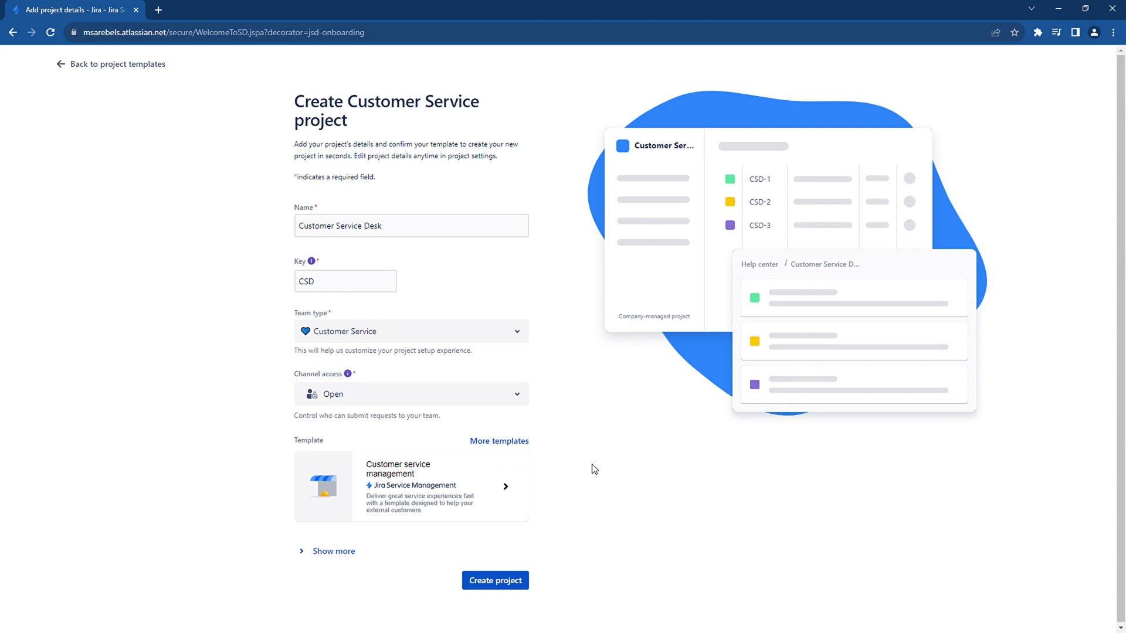
left_click(494, 580)
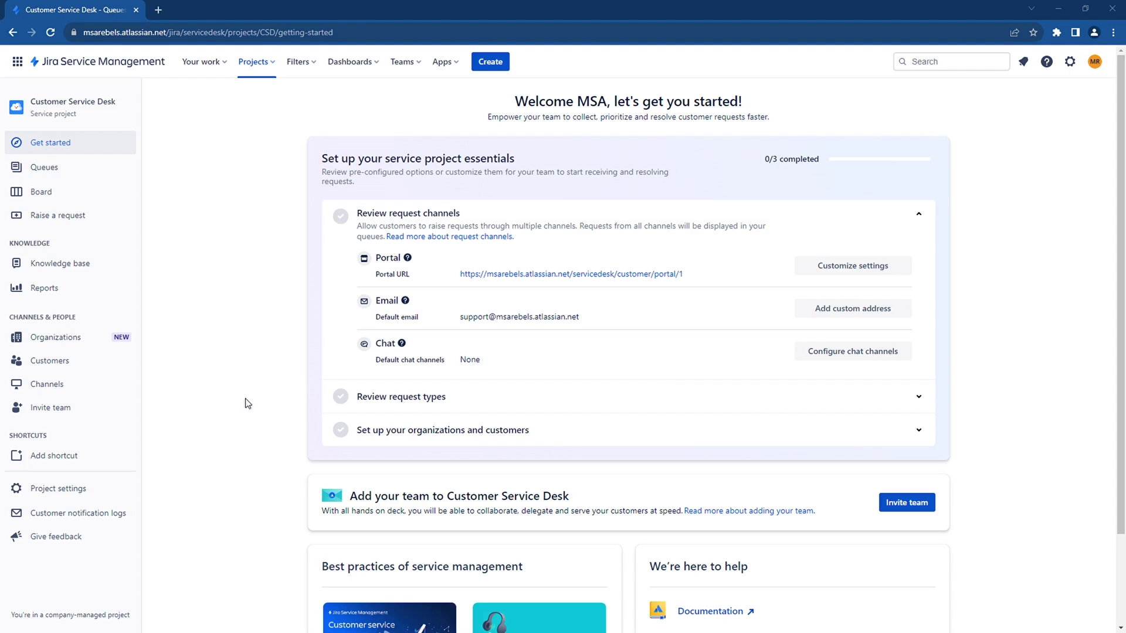
Step: Open the customer portal link in a new browser tab
left_click(513, 280)
right_click(513, 280)
left_click(522, 287)
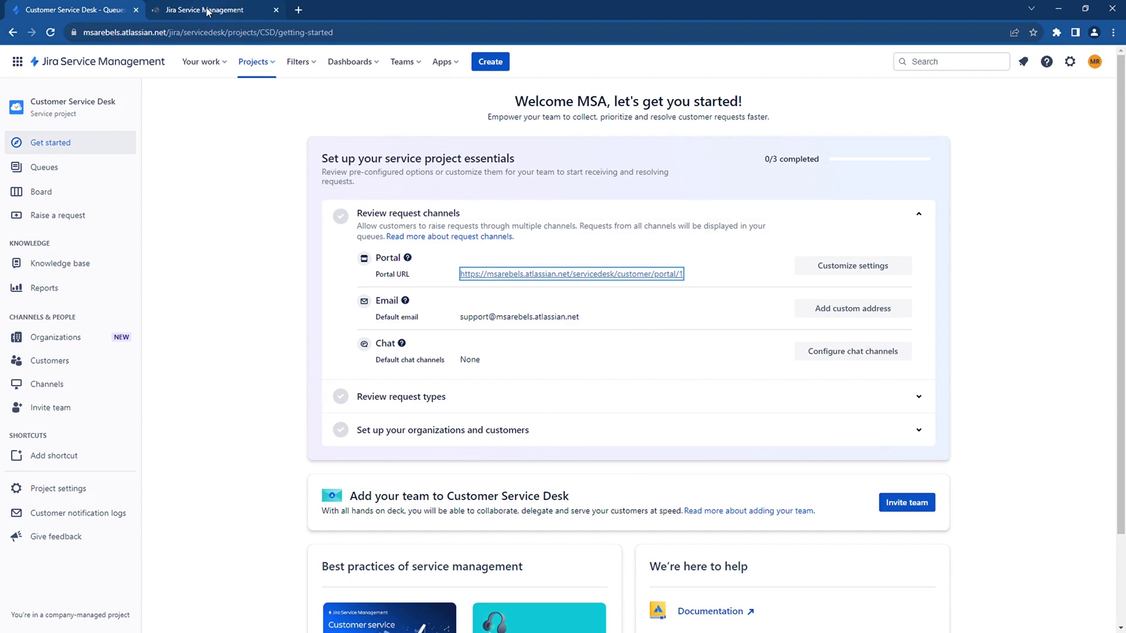
left_click(206, 12)
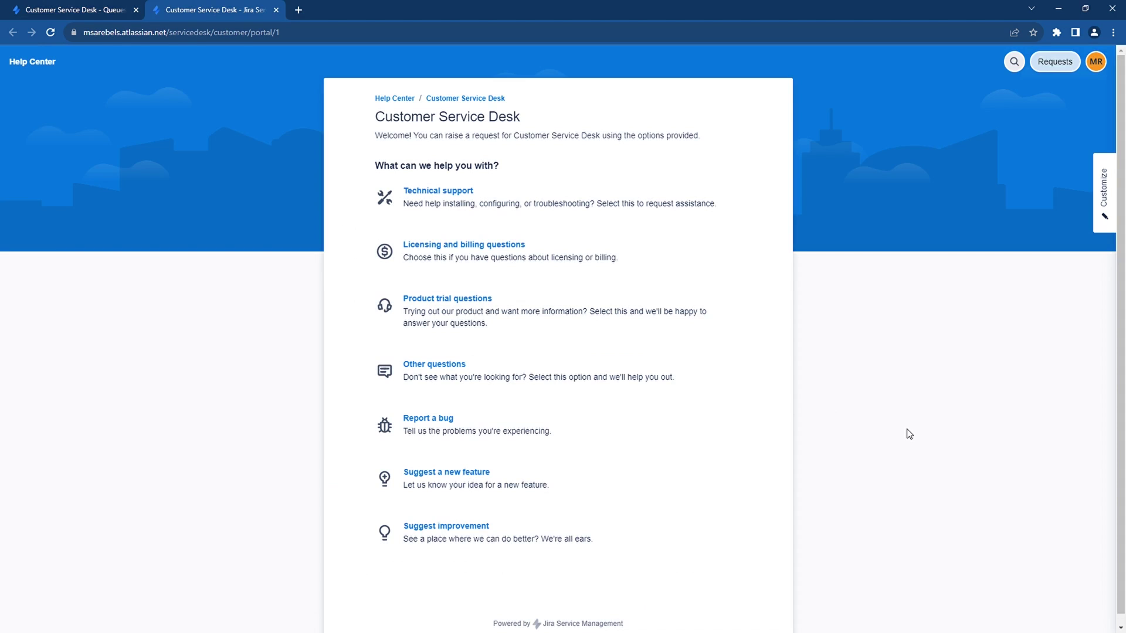
Step: Preview the Technical support and Other questions request forms, then return to the getting-started page
left_click(437, 202)
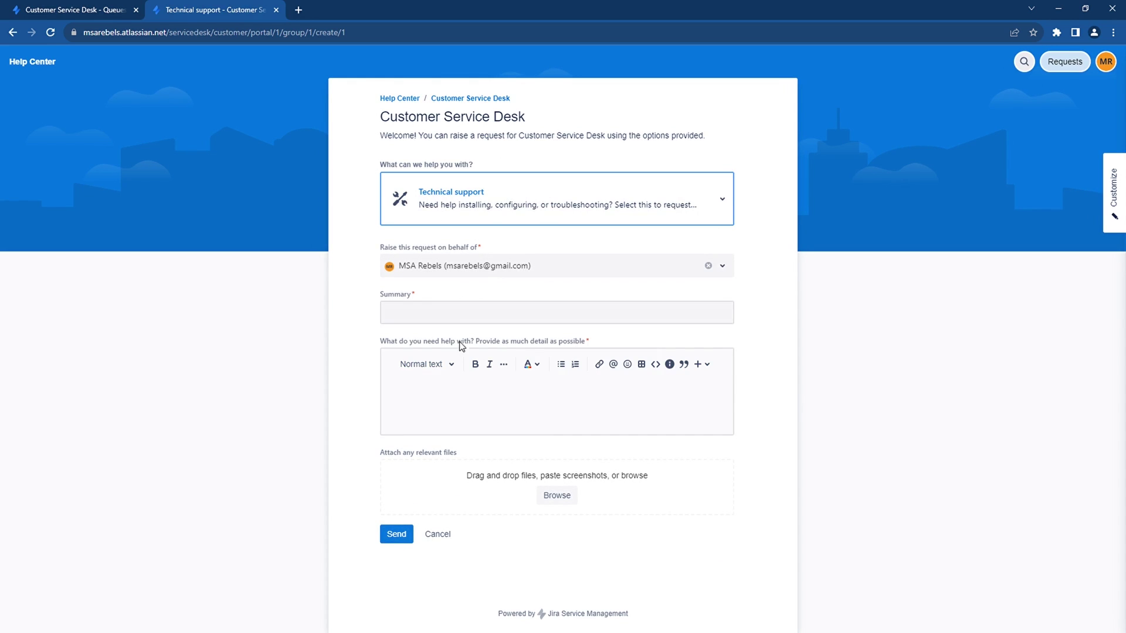
left_click(438, 533)
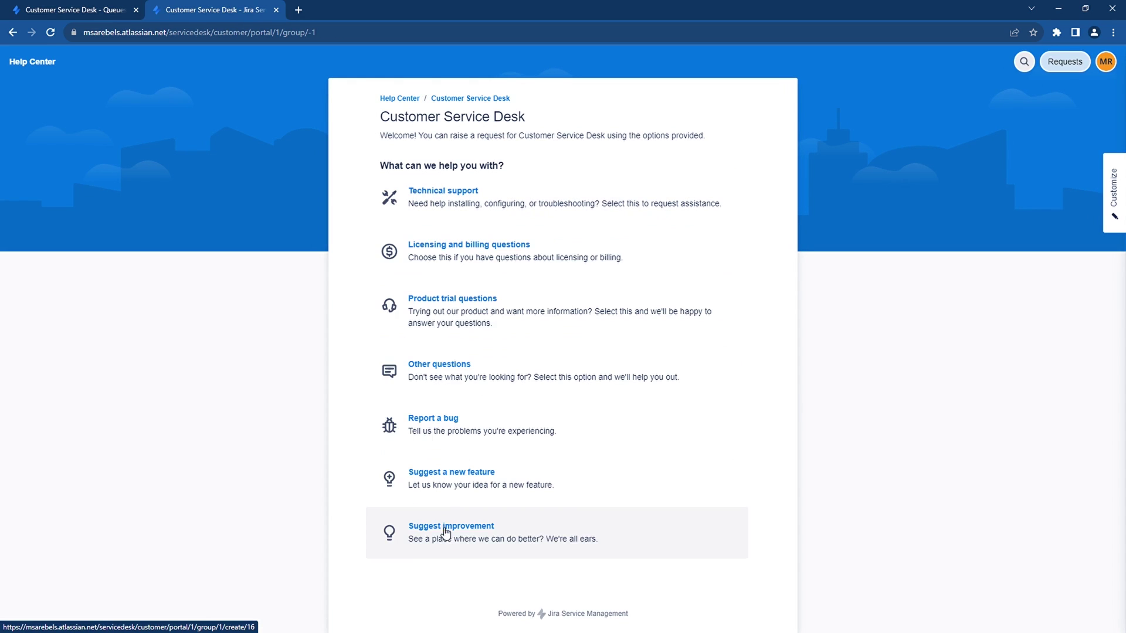
left_click(455, 376)
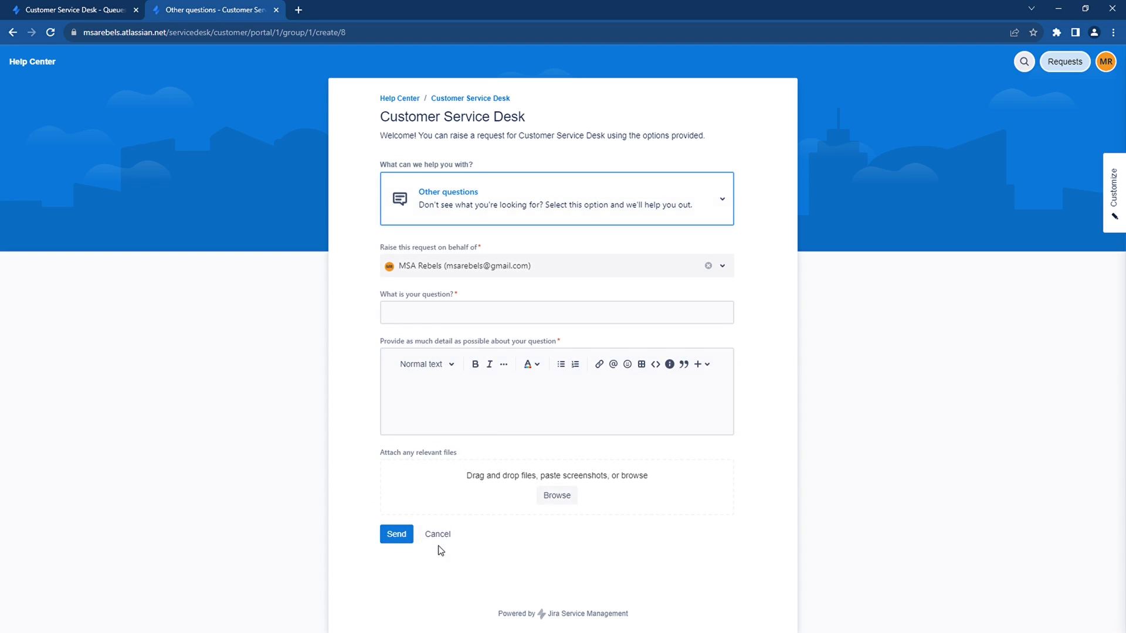
left_click(439, 535)
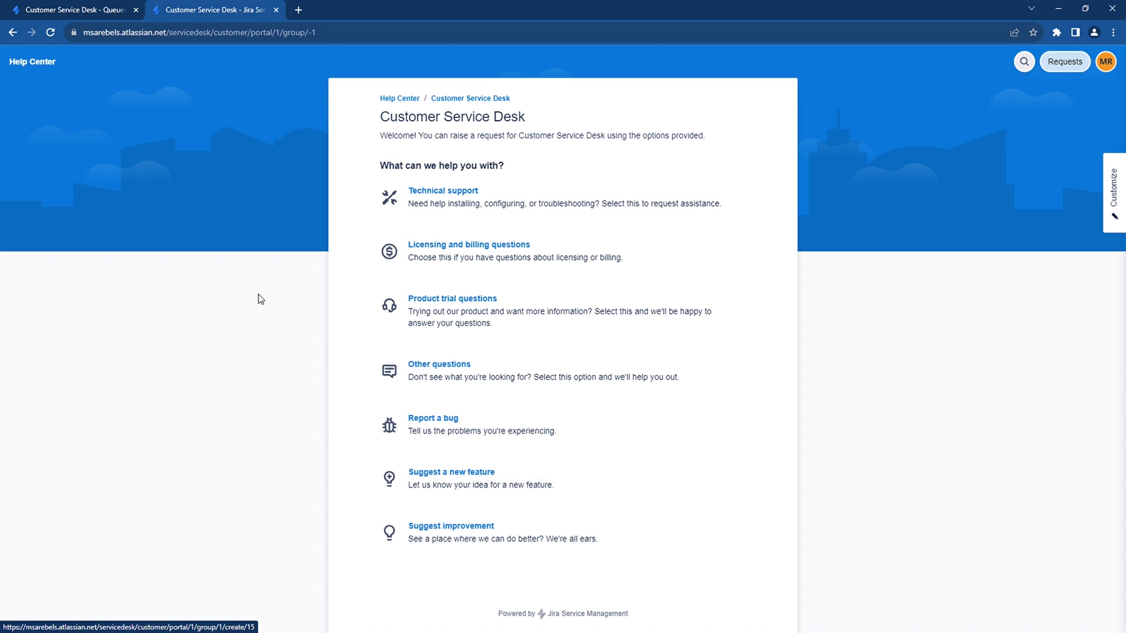
left_click(66, 12)
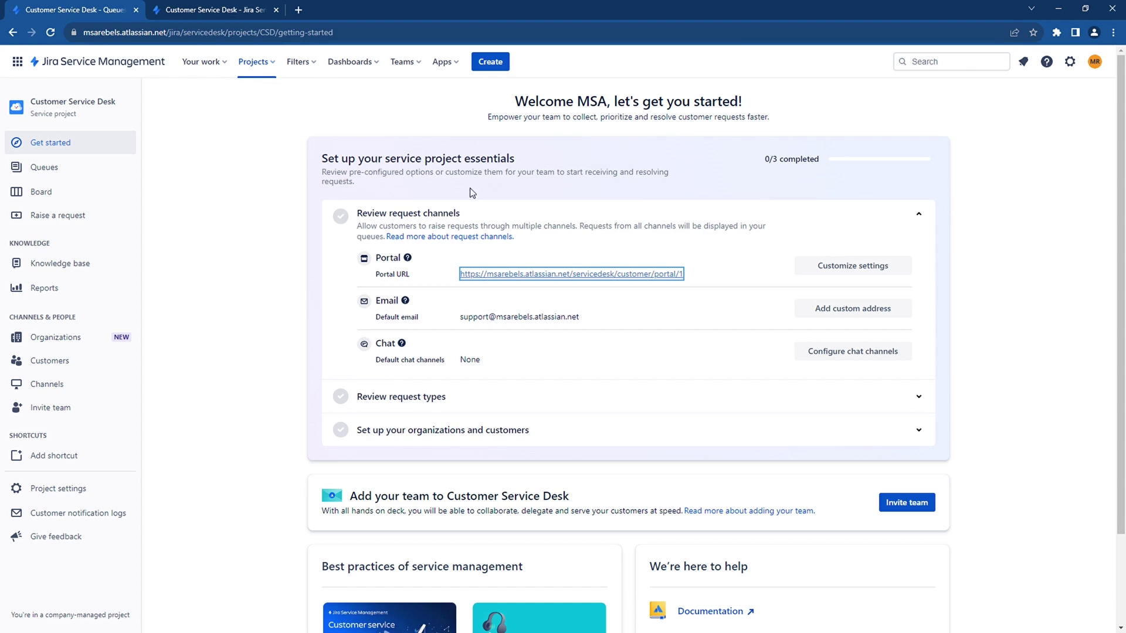
Step: In Portal settings, insert 'the MSA Rebels ' before 'Customer Service Desk' in the introduction text
left_click(850, 267)
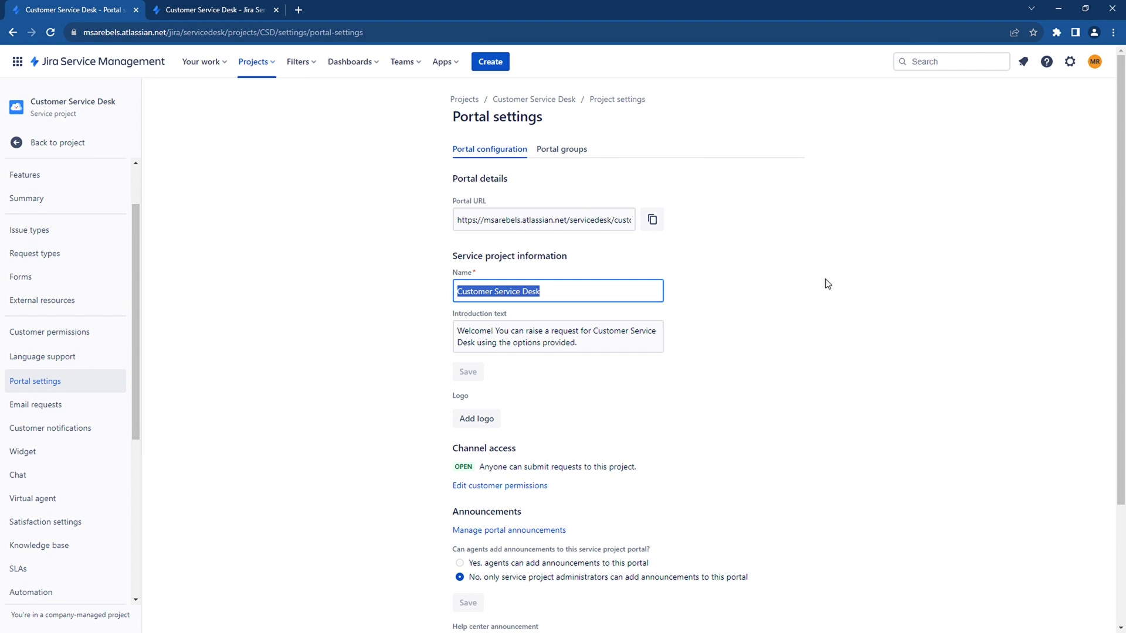
left_click(594, 332)
type("t")
key("BackSpace")
type("the MSA Reve")
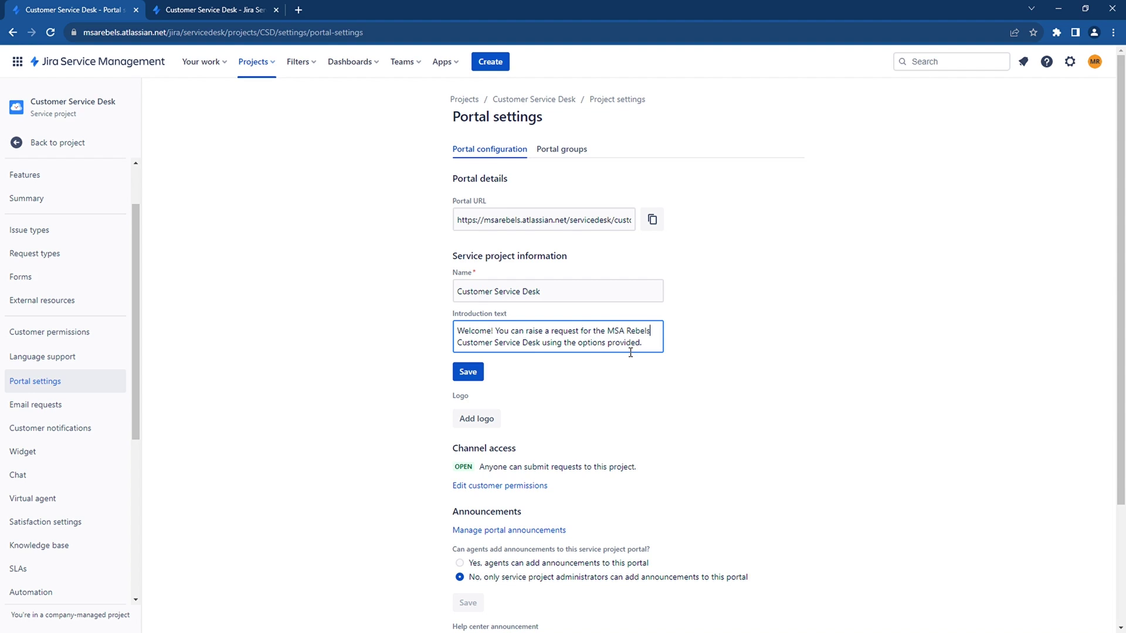
Step: Upload msa_logo.png as the portal logo at full size
left_click(496, 421)
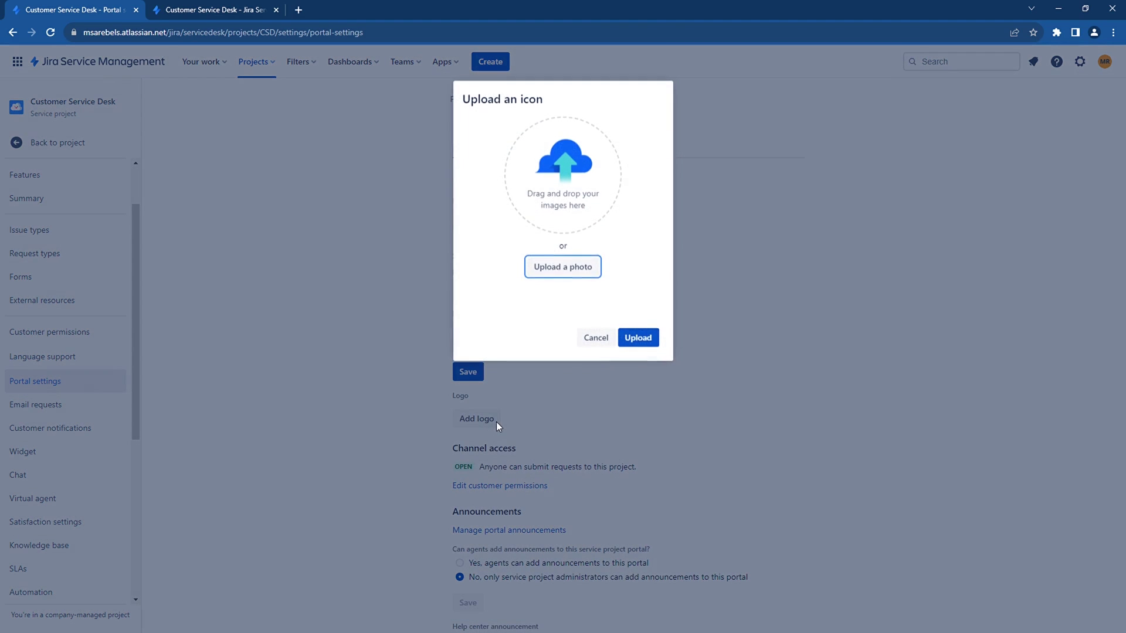
left_click(566, 270)
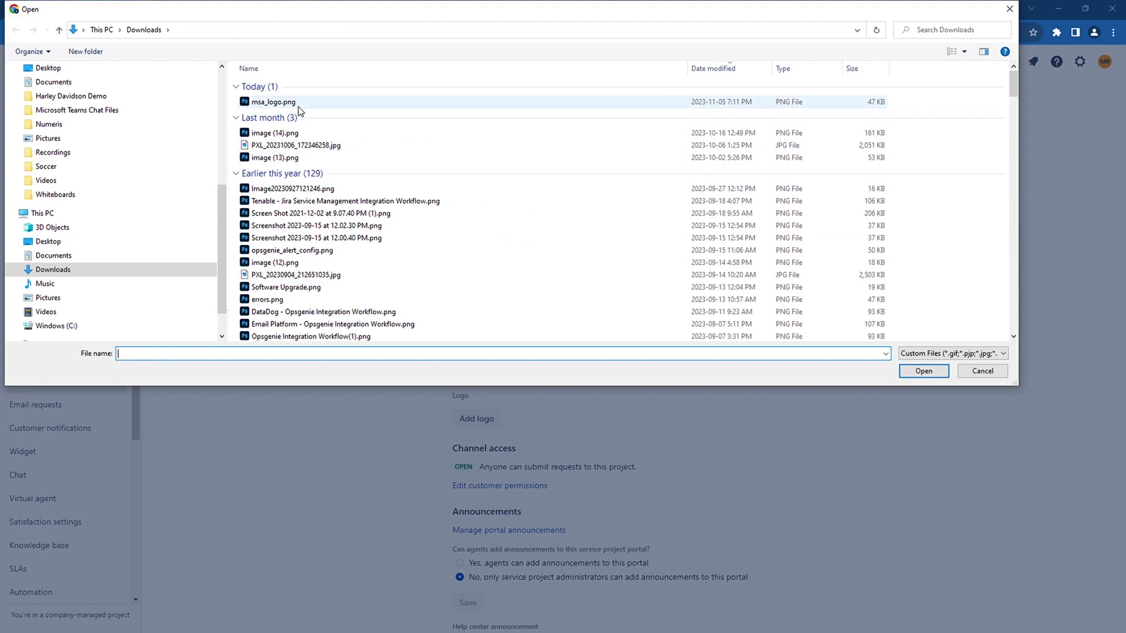
left_click(291, 103)
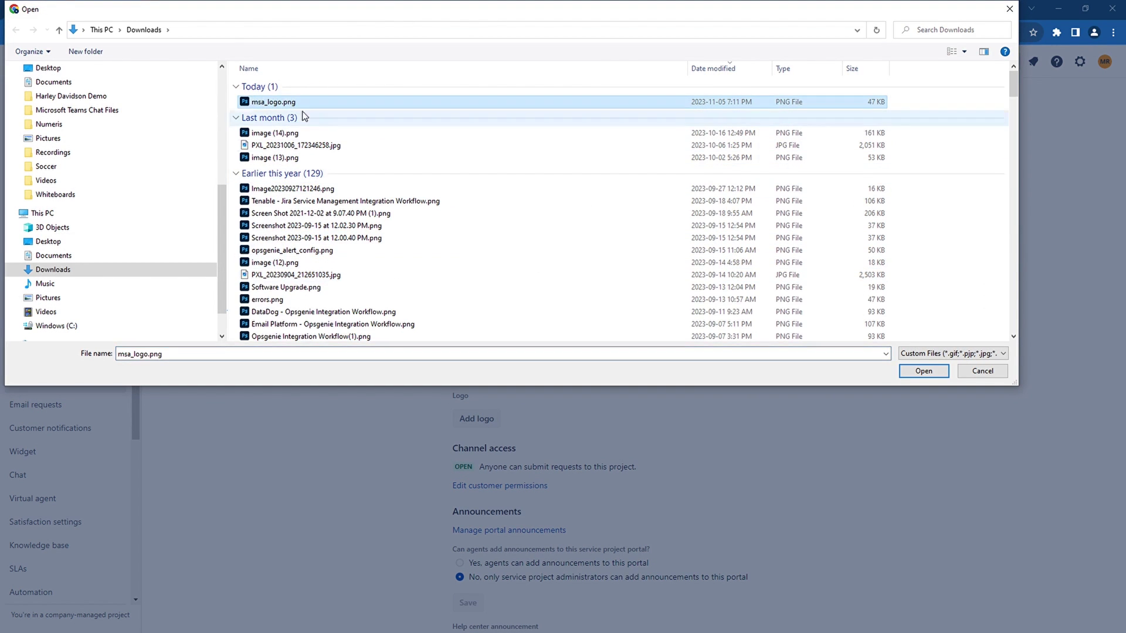
left_click(925, 372)
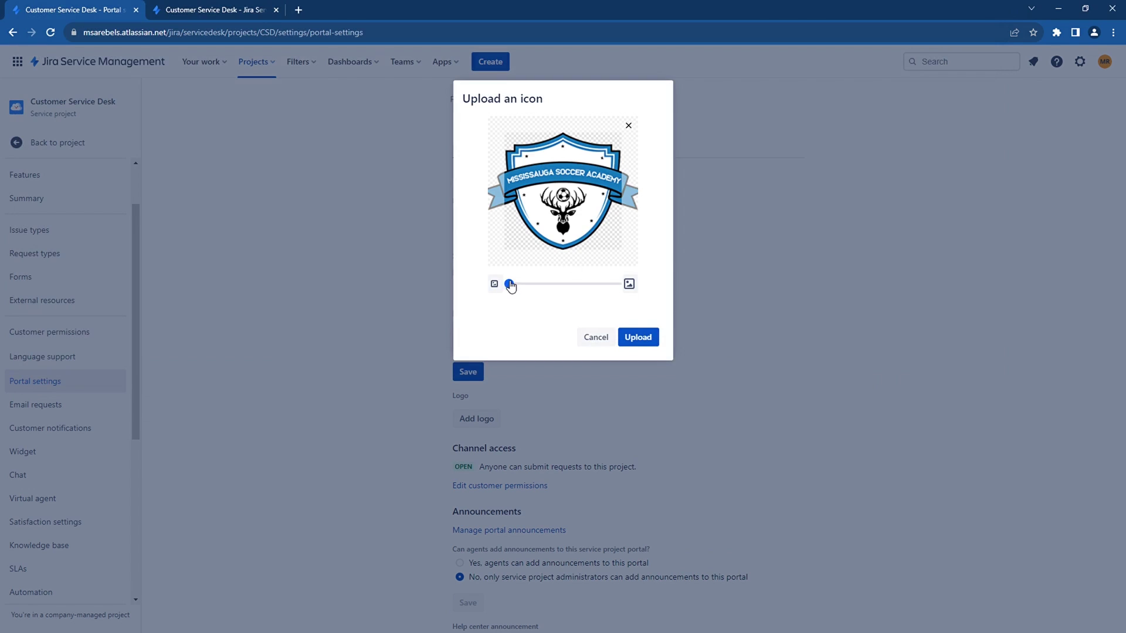
left_click_drag(505, 284, 473, 289)
left_click(639, 338)
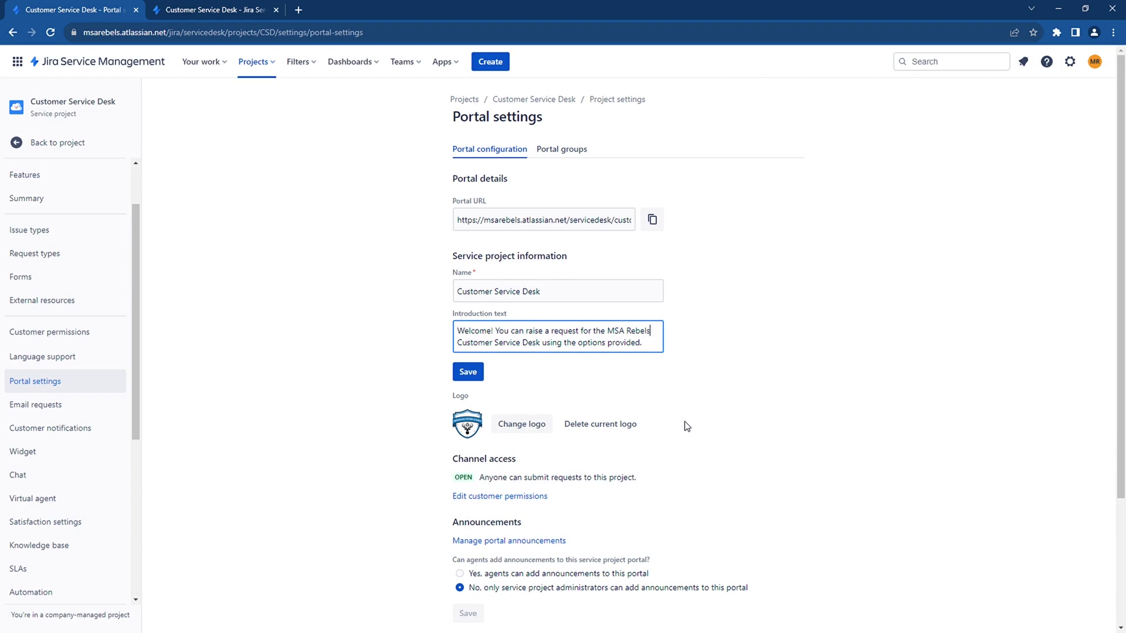
Step: Save the updated portal introduction text
scroll(685, 427, "down", 3)
scroll(713, 397, "down", 1)
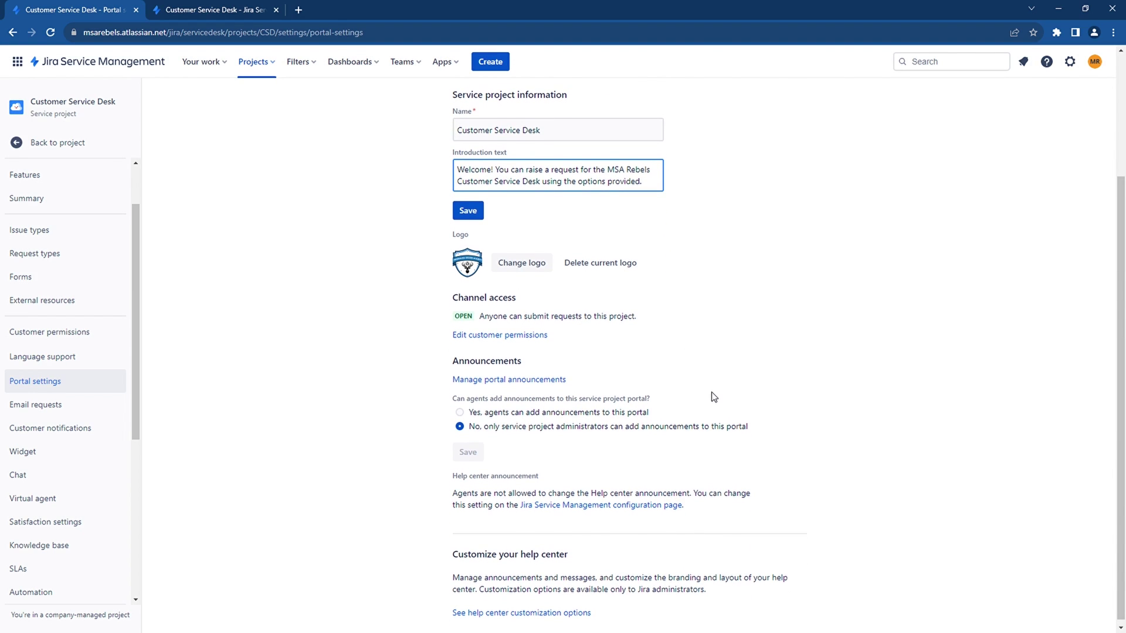
left_click(468, 210)
Step: Reload the customer portal to check the crest and new text, then return to getting-started
left_click(208, 13)
left_click(50, 32)
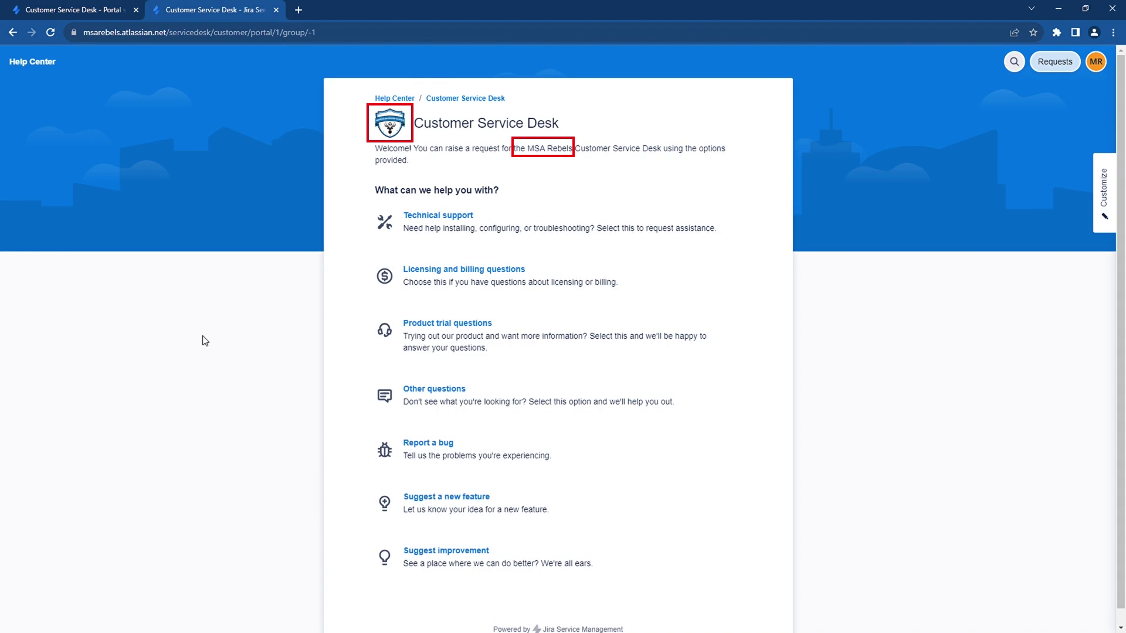
left_click(95, 11)
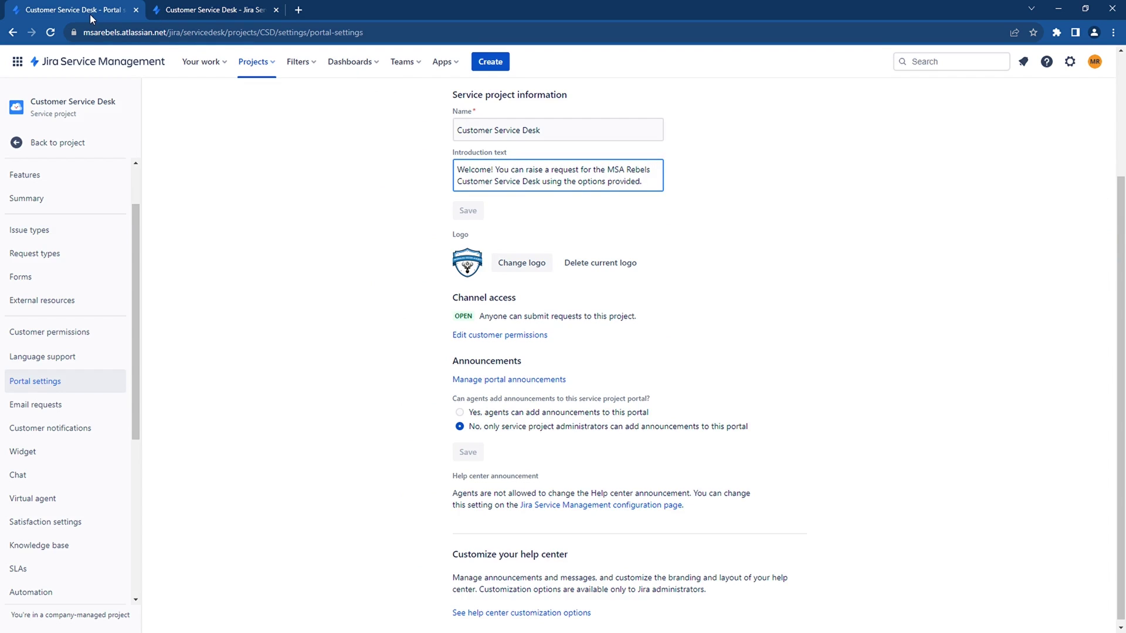
left_click(12, 33)
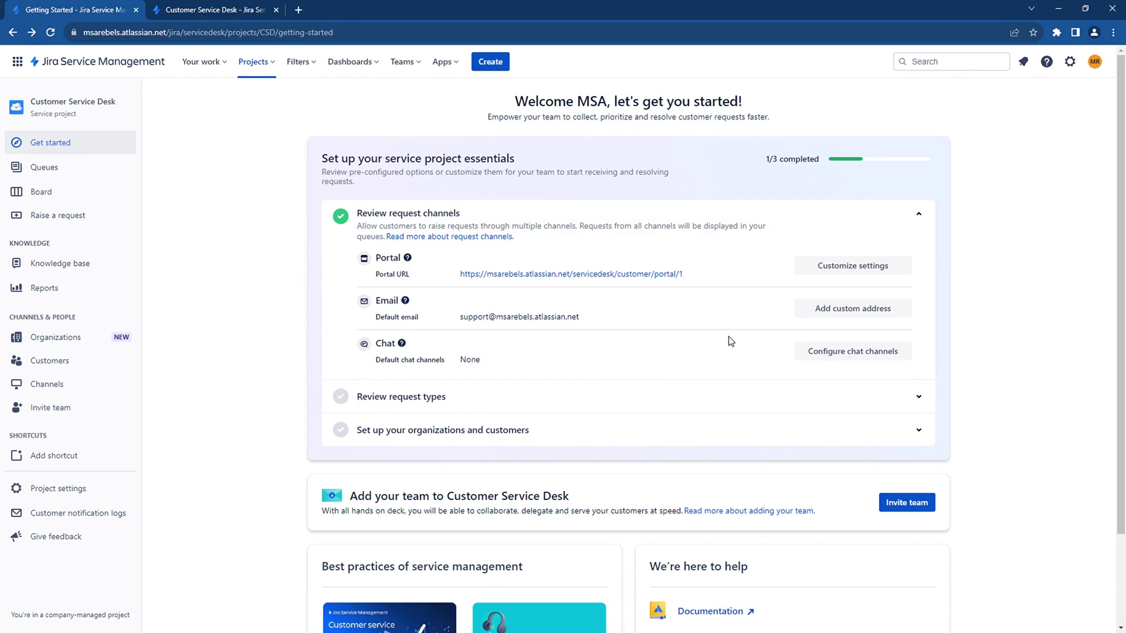
Step: Connect a Google Gmail account as a custom email address with read and send access
left_click(838, 315)
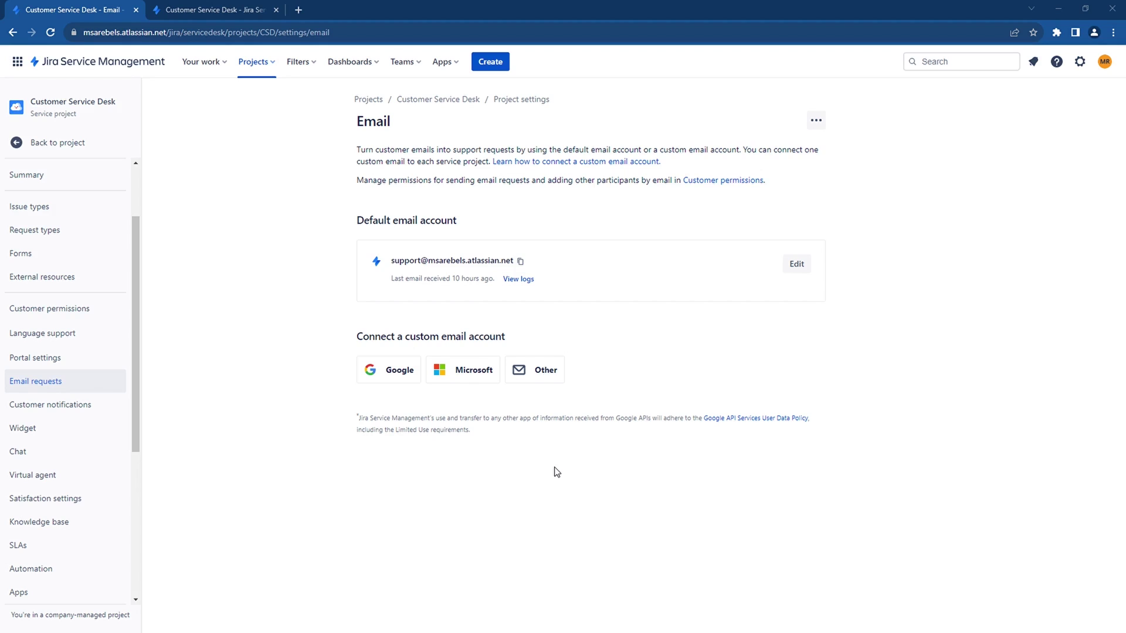
left_click(389, 378)
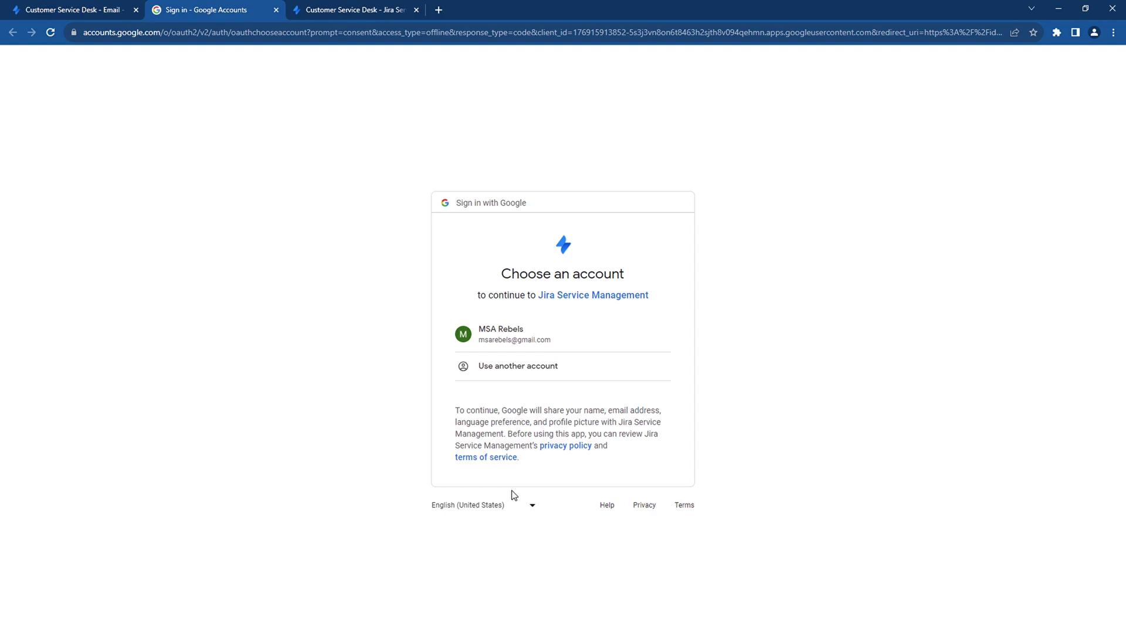
left_click(514, 331)
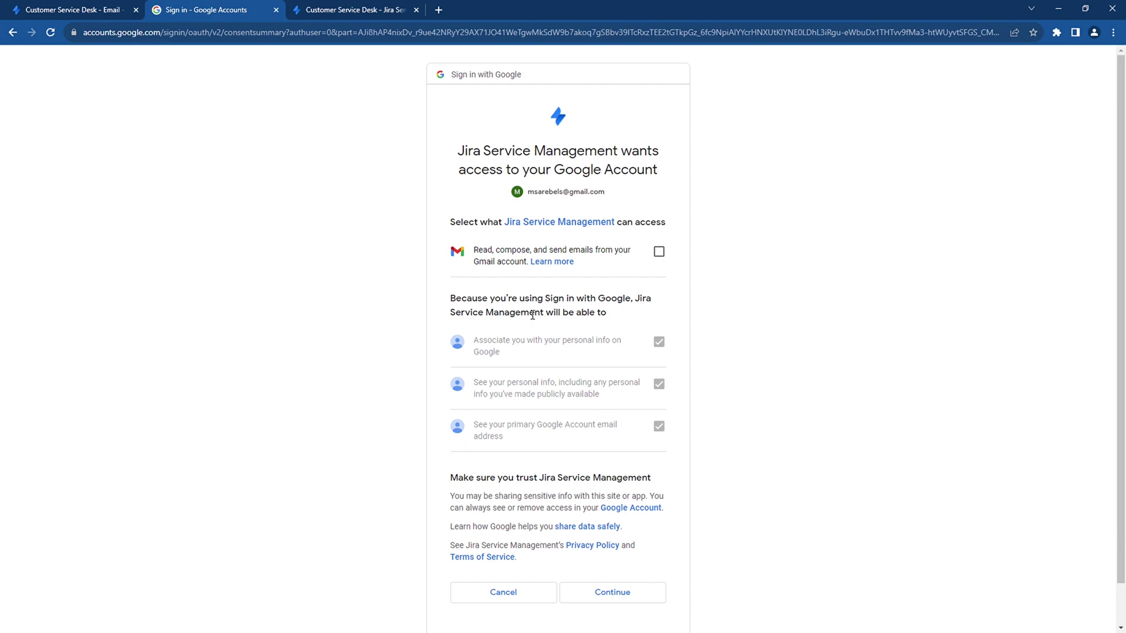
left_click(659, 253)
left_click(621, 599)
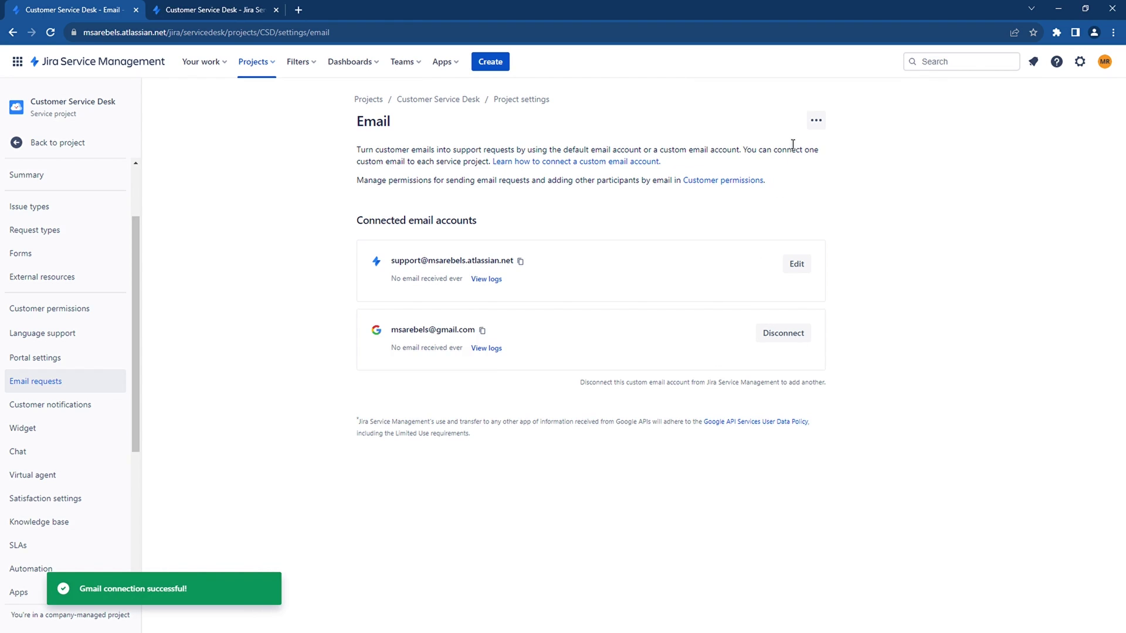
left_click(815, 125)
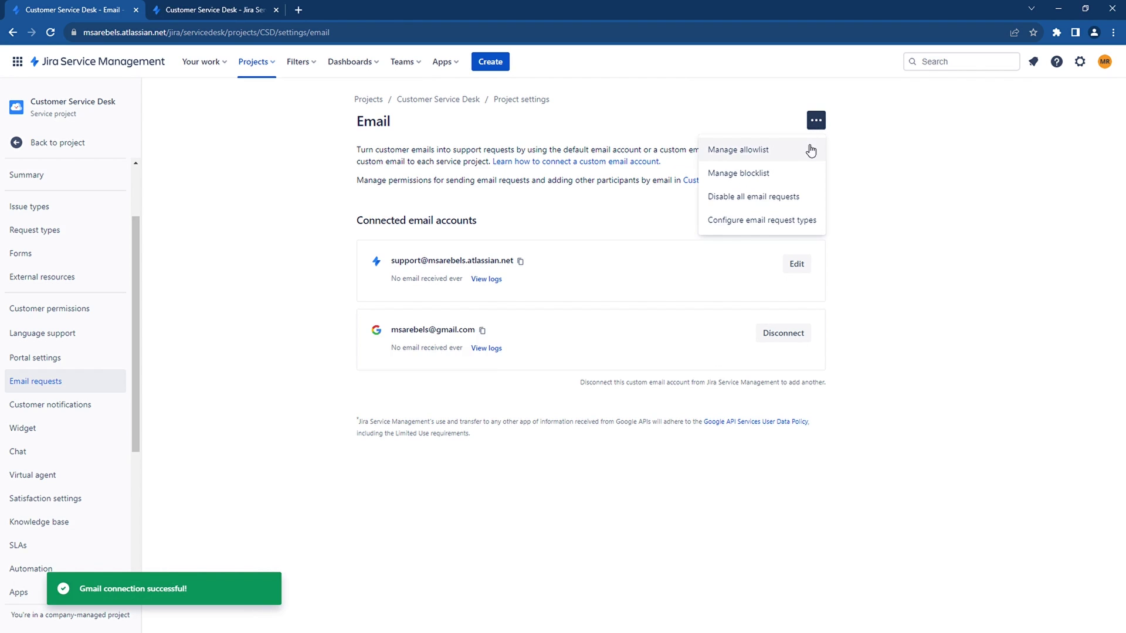
Step: Assign the Emailed request type to the Gmail address and save
left_click(796, 223)
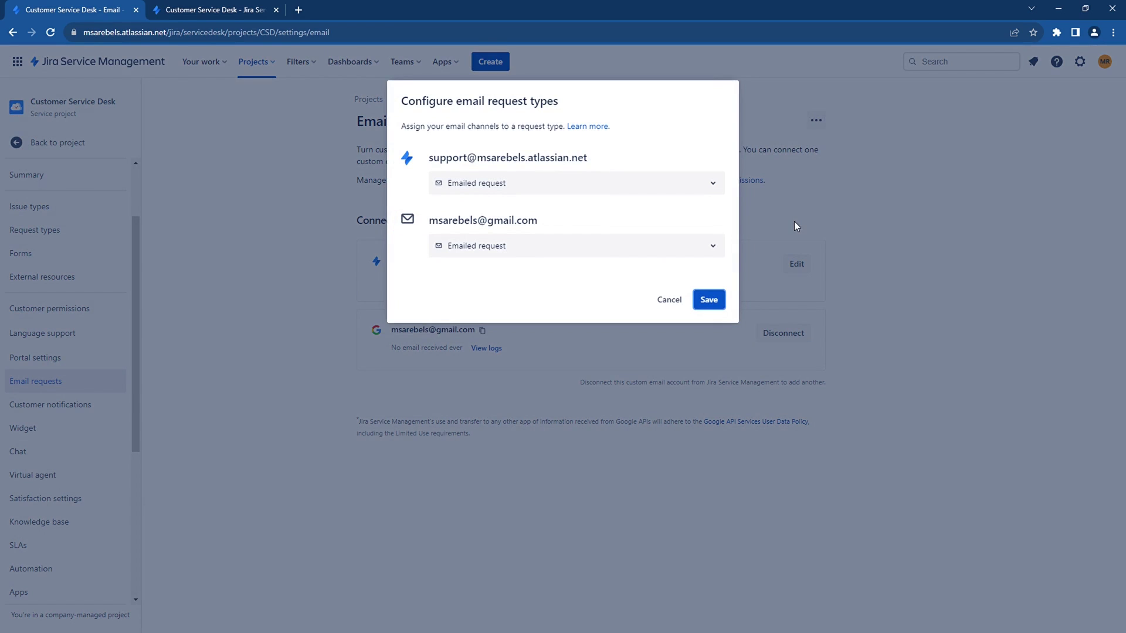
left_click(716, 247)
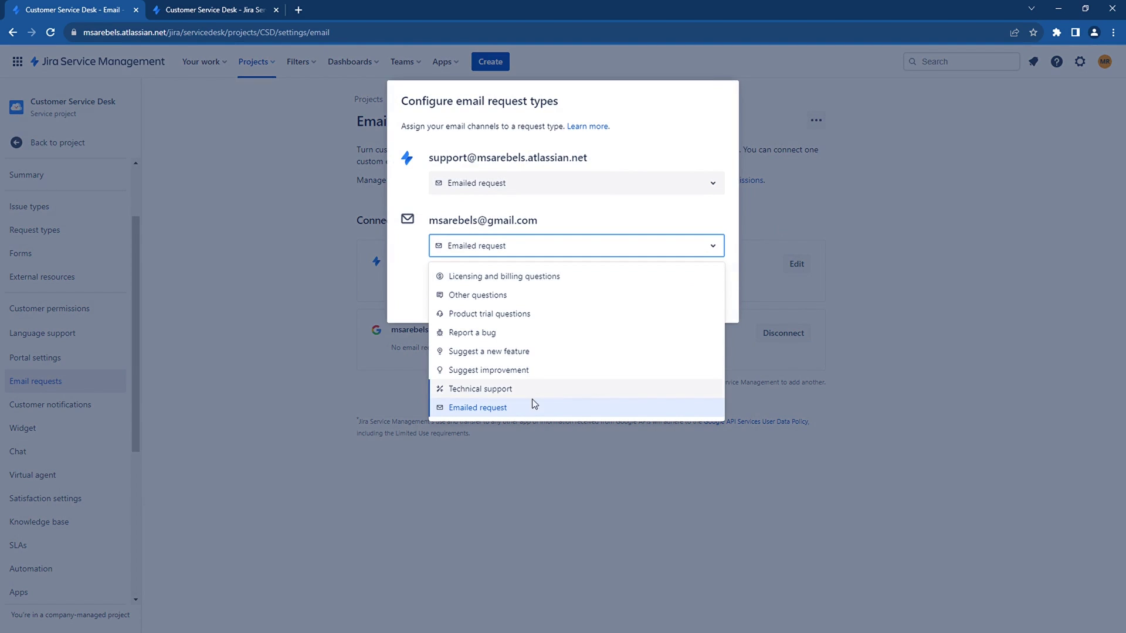
left_click(502, 409)
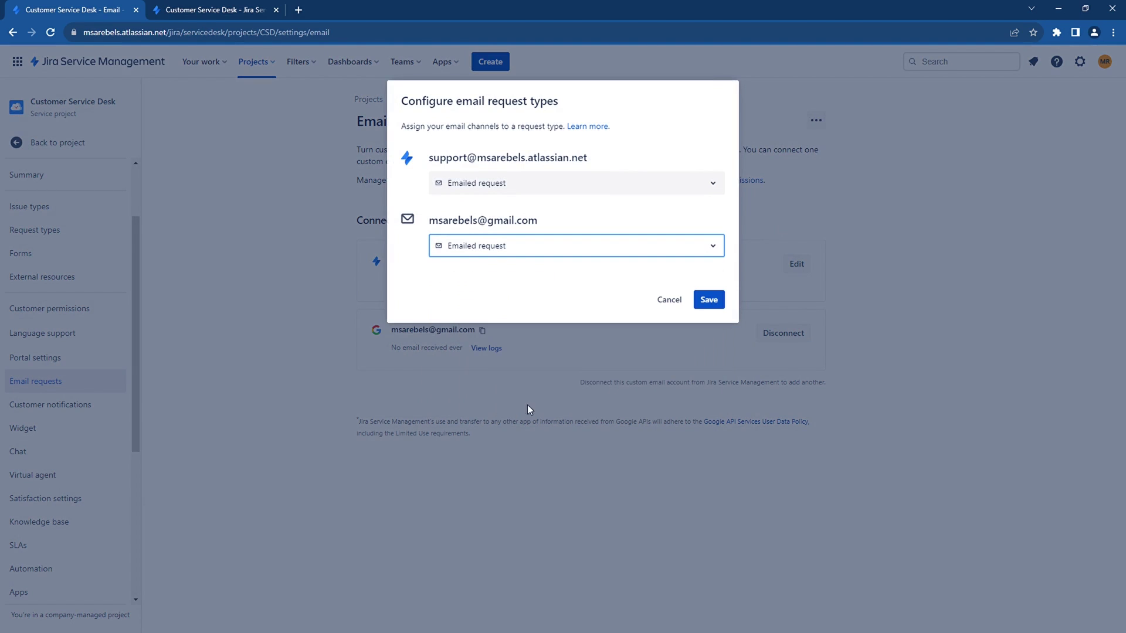
left_click(709, 302)
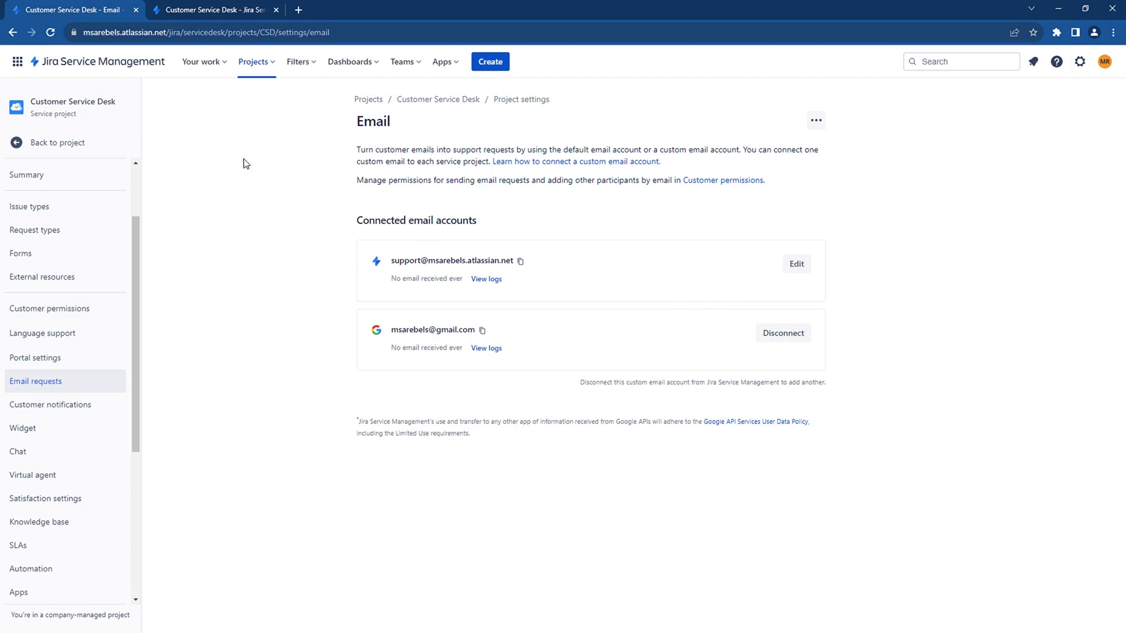
Step: From Getting started, begin connecting the service desk's chat channels to Slack via Atlassian Assist
left_click(13, 33)
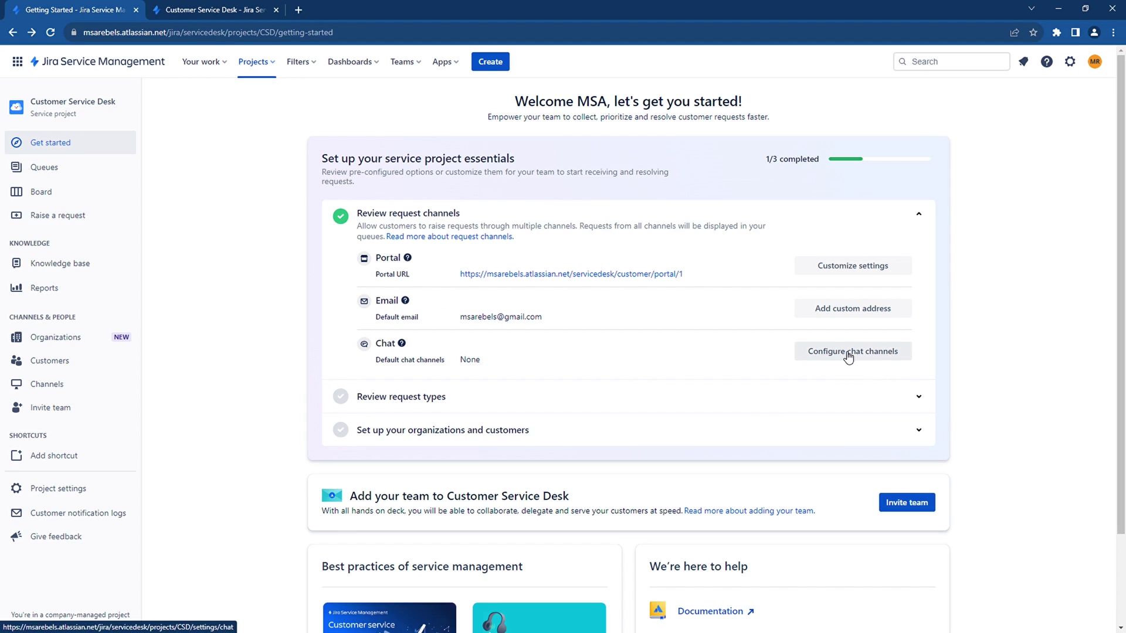
left_click(848, 354)
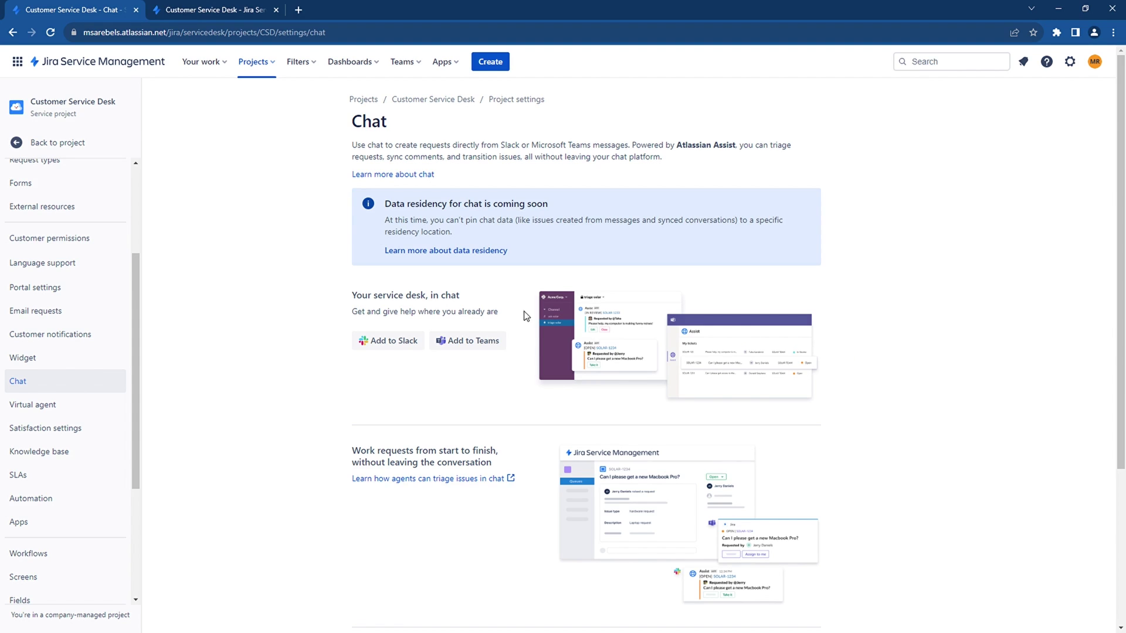
left_click(377, 341)
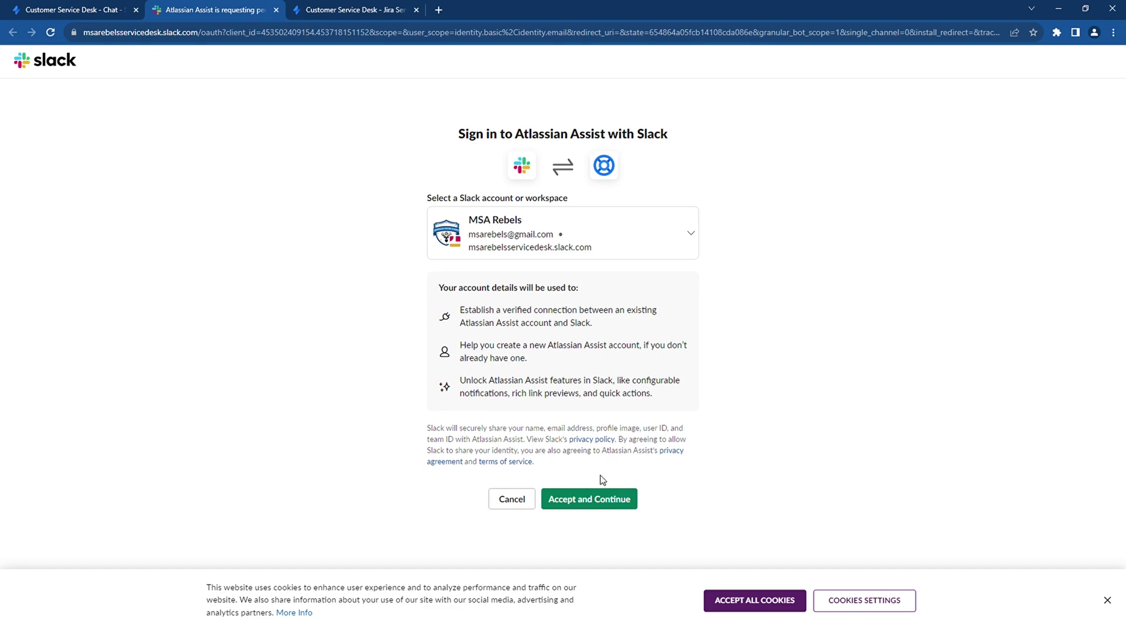
Step: Accept Atlassian Assist's terms, enter the emailed verification code, and allow it access to the Slack workspace
left_click(612, 505)
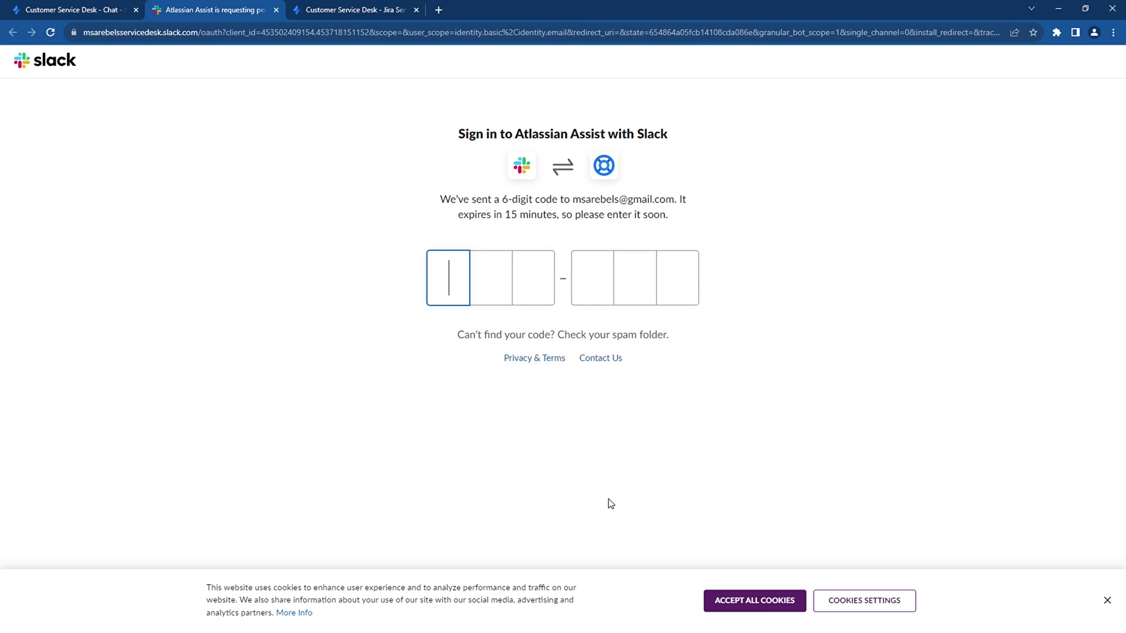
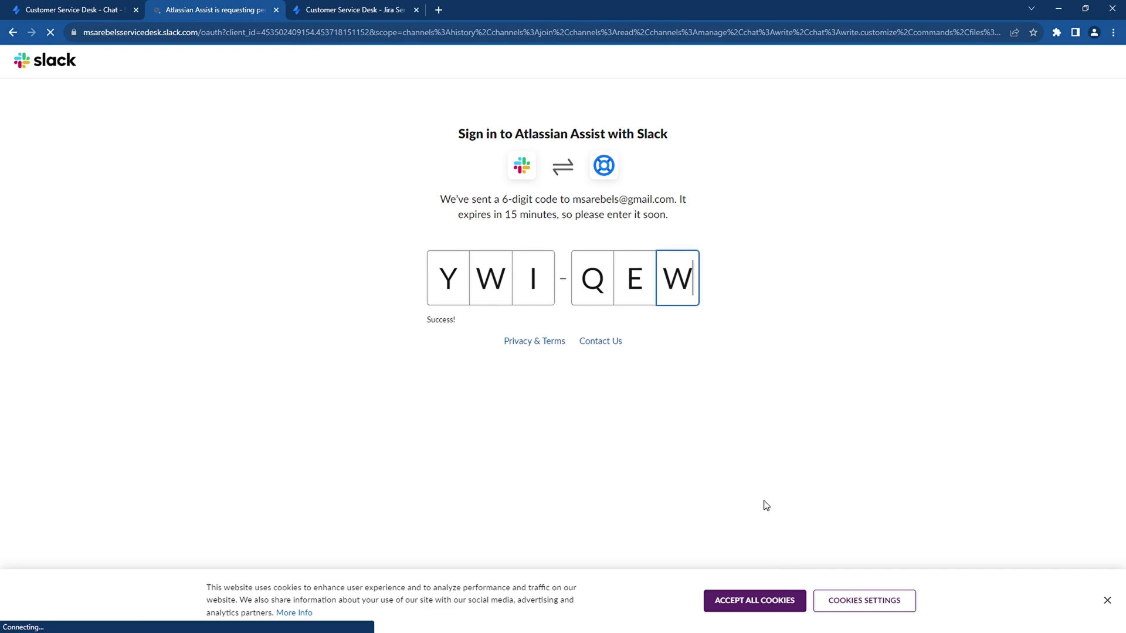
left_click(587, 510)
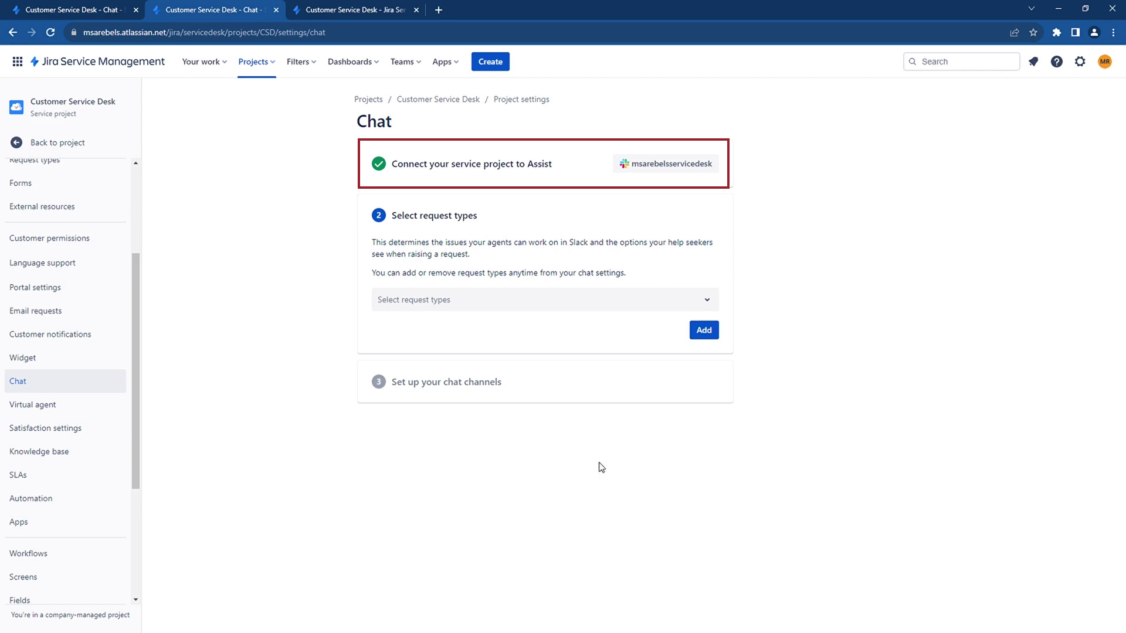
Step: Select Technical support, Licensing and billing questions, Other questions and Product trial questions for chat
left_click(712, 301)
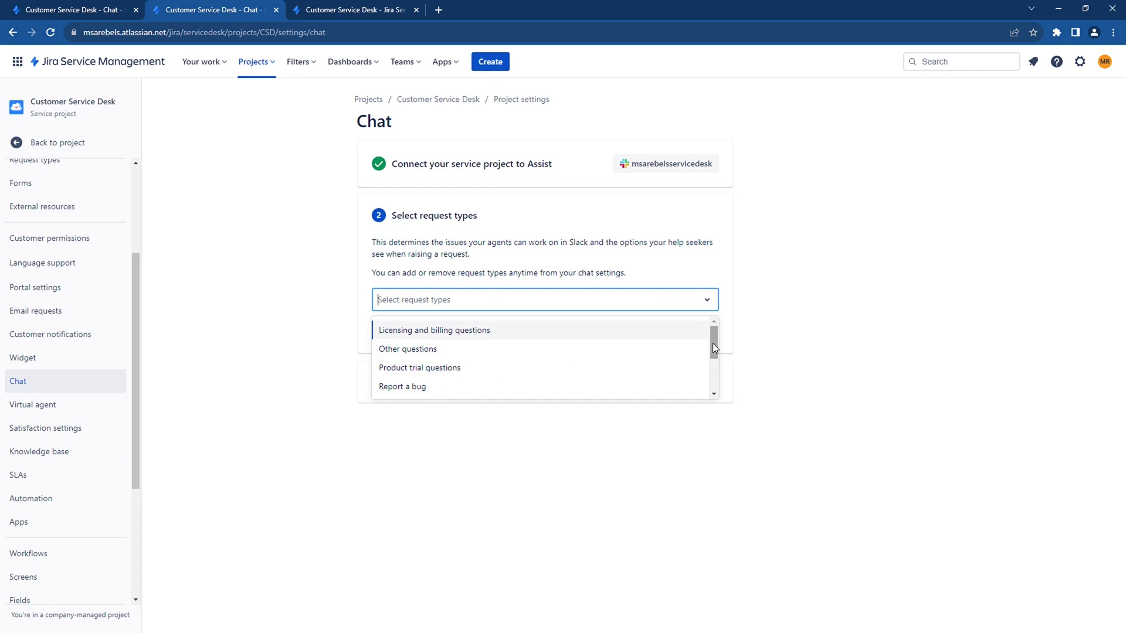
left_click_drag(715, 353, 716, 392)
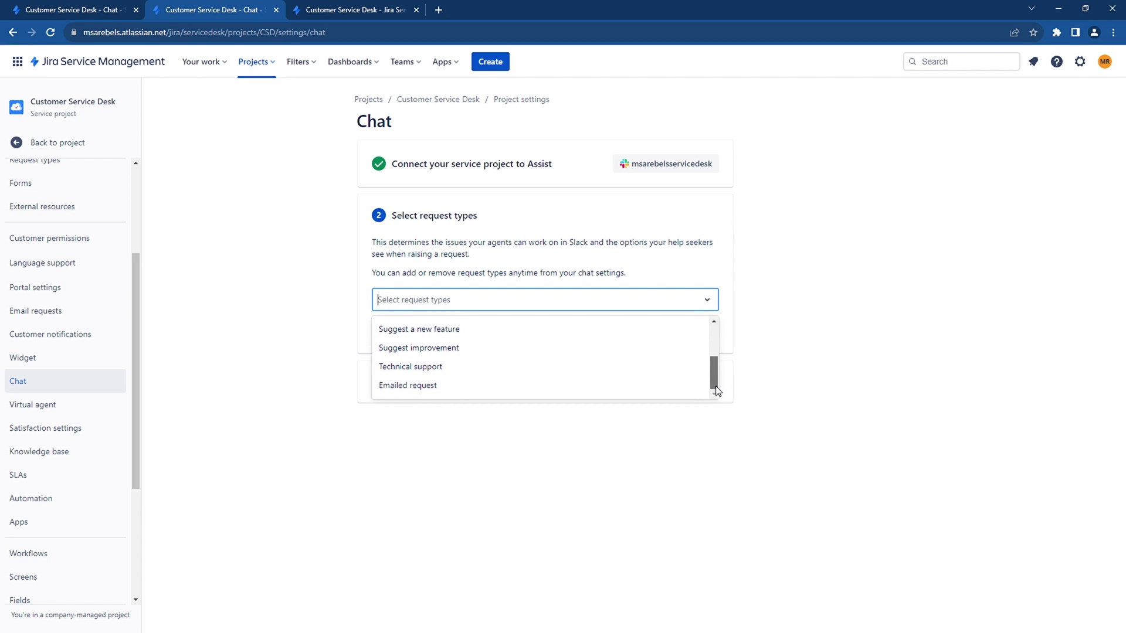
left_click(475, 369)
left_click(708, 302)
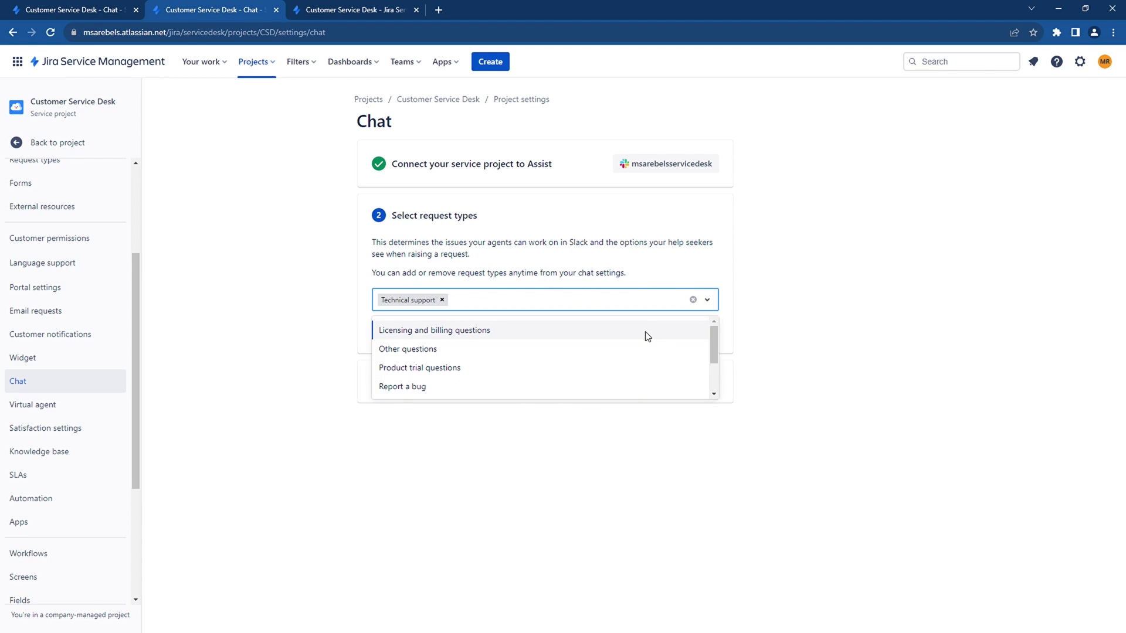
left_click(647, 335)
left_click(708, 300)
left_click(603, 328)
left_click(708, 299)
left_click(603, 327)
Step: Select Report a bug, Suggest a new feature, Suggest improvement and Emailed request, then add all eight
left_click(707, 306)
left_click(645, 337)
left_click(687, 319)
left_click(614, 341)
left_click(614, 342)
left_click(614, 359)
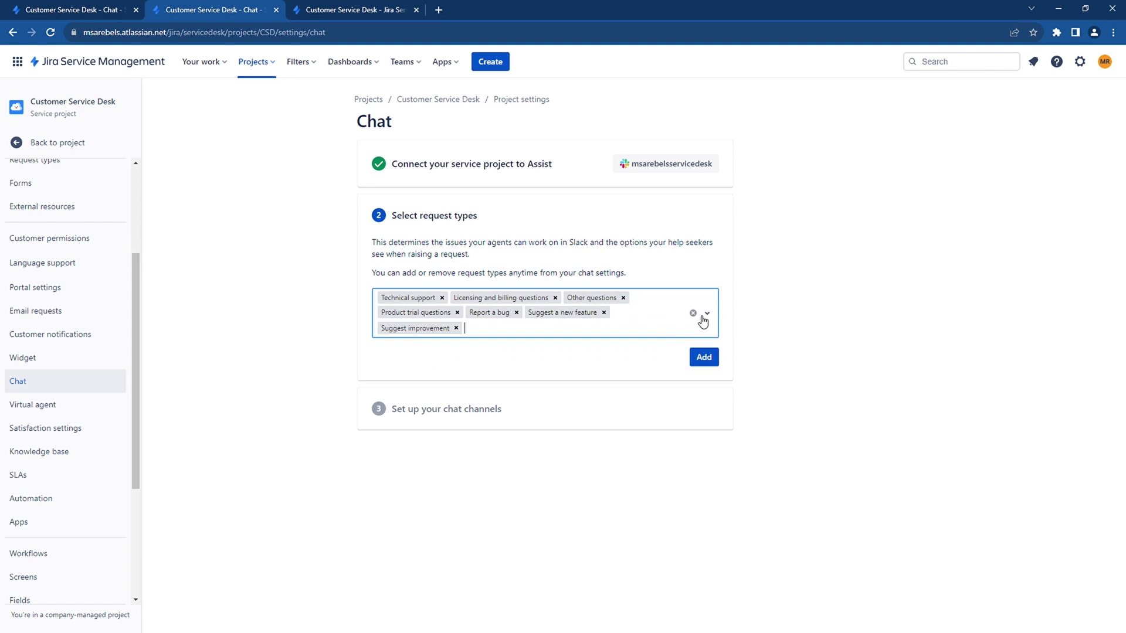
left_click(704, 357)
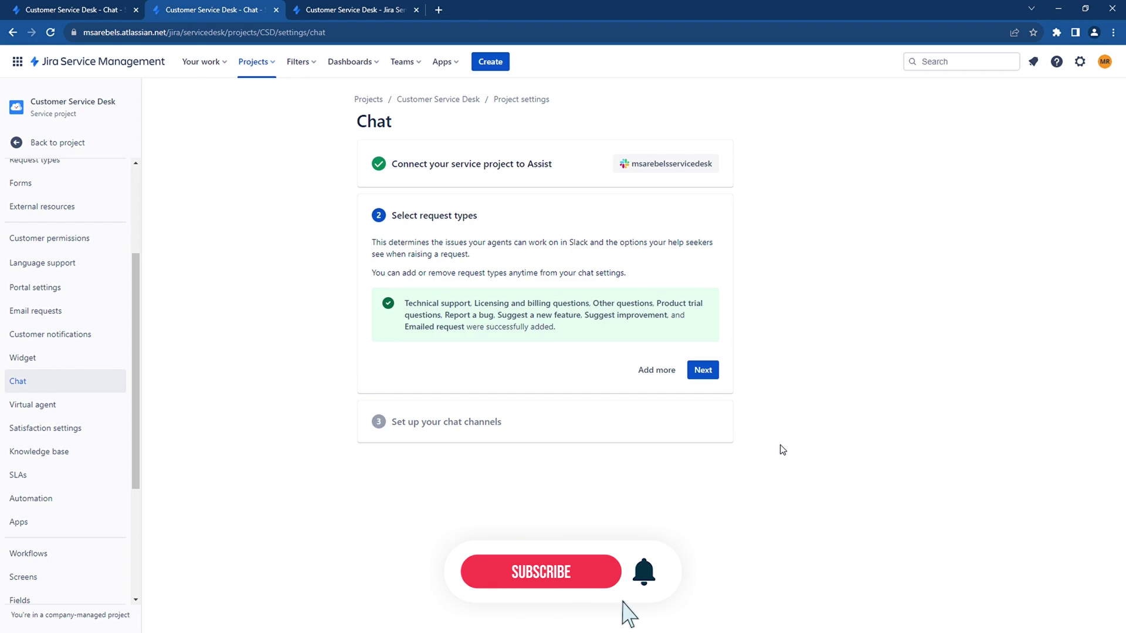
Step: Create the agent-csd agent channel and the help-csd request channel in Slack
left_click(704, 376)
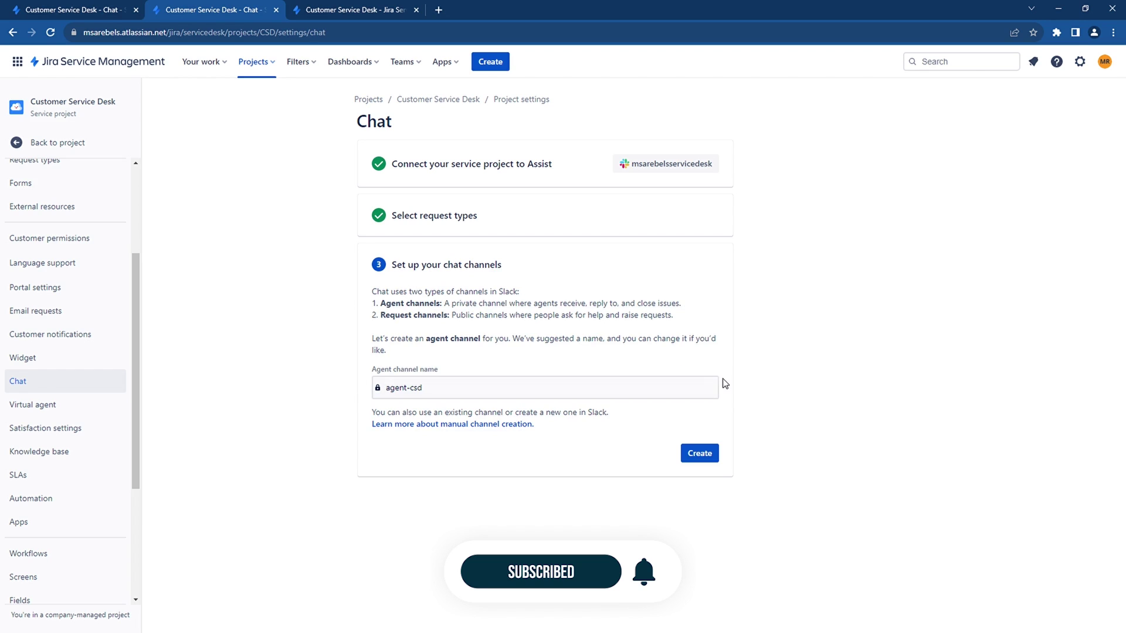
left_click(701, 457)
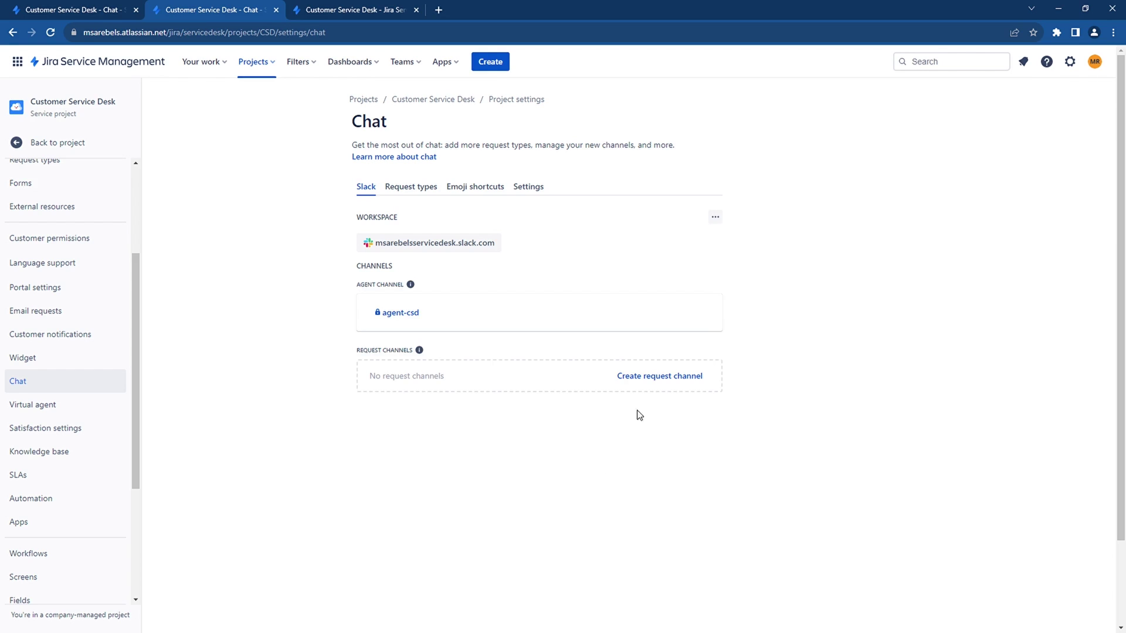
left_click(666, 378)
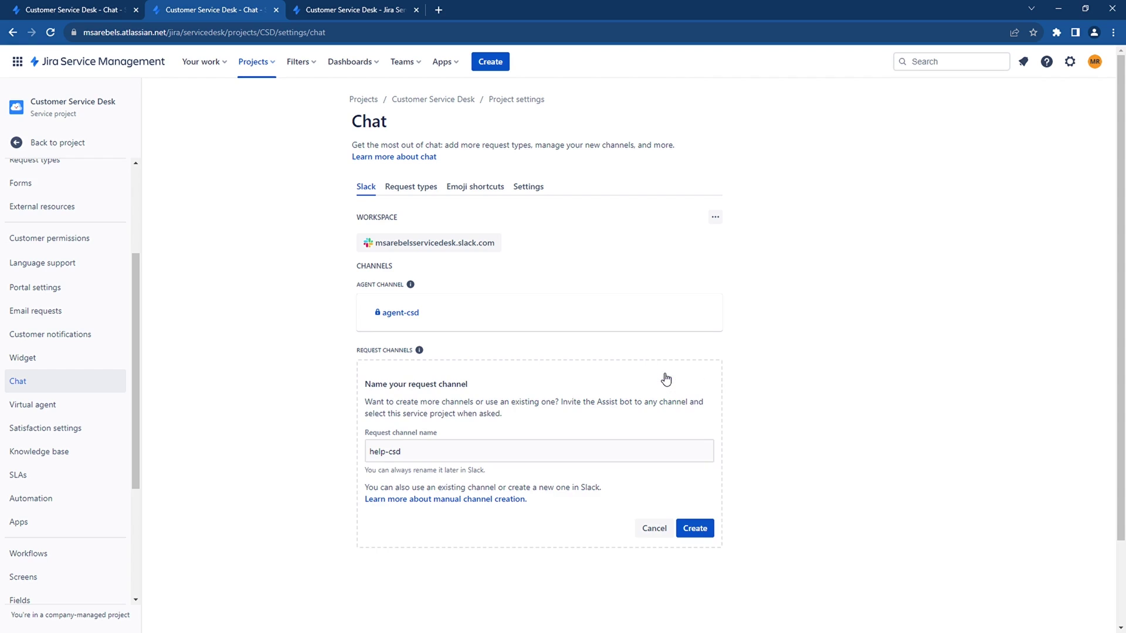
left_click(695, 532)
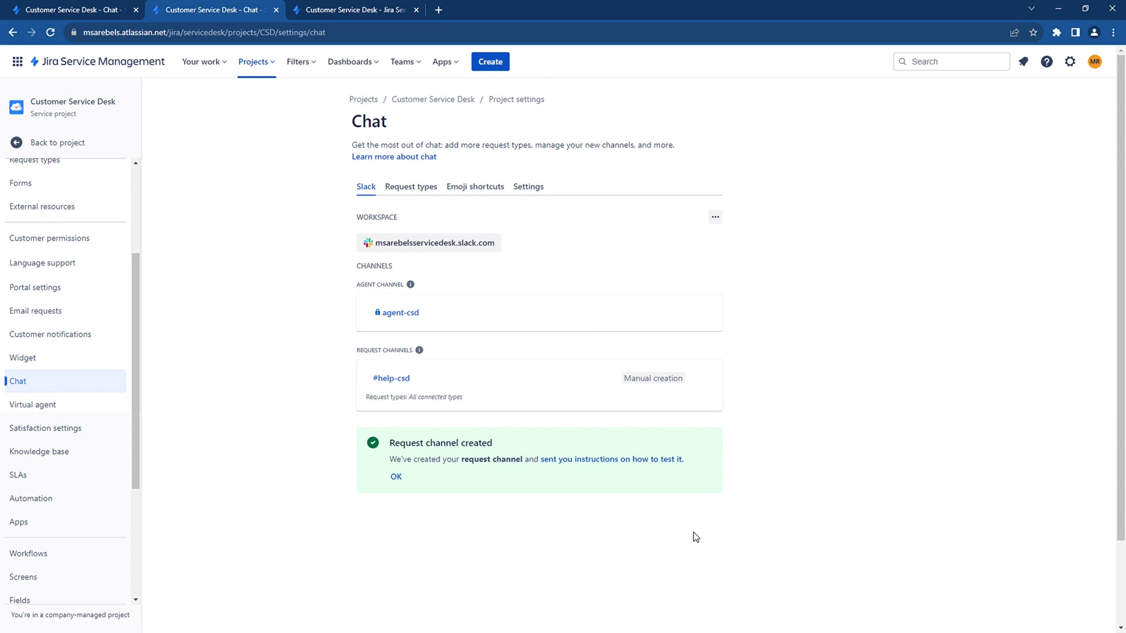
Step: Review the chat Request types, Emoji shortcuts and general Settings tabs
left_click(419, 188)
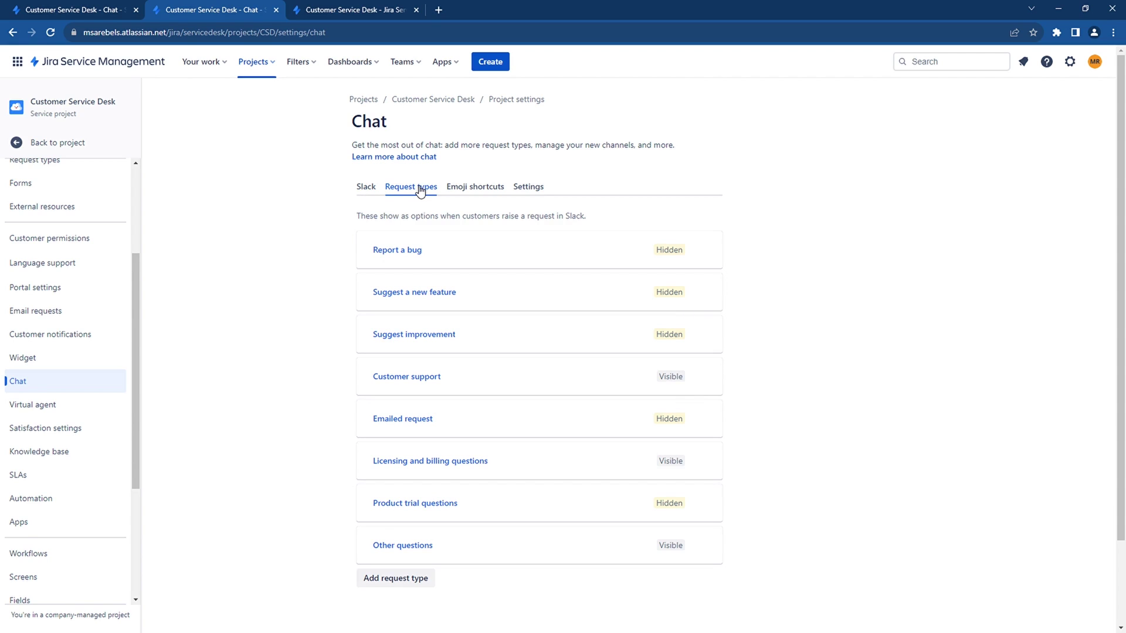
left_click(478, 191)
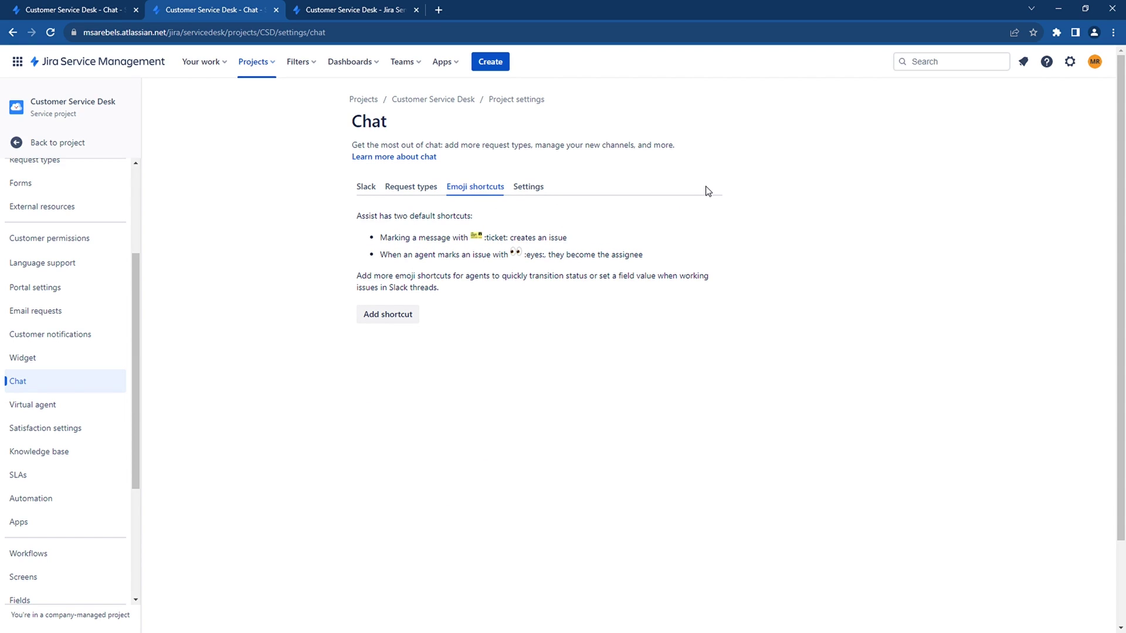
left_click(520, 193)
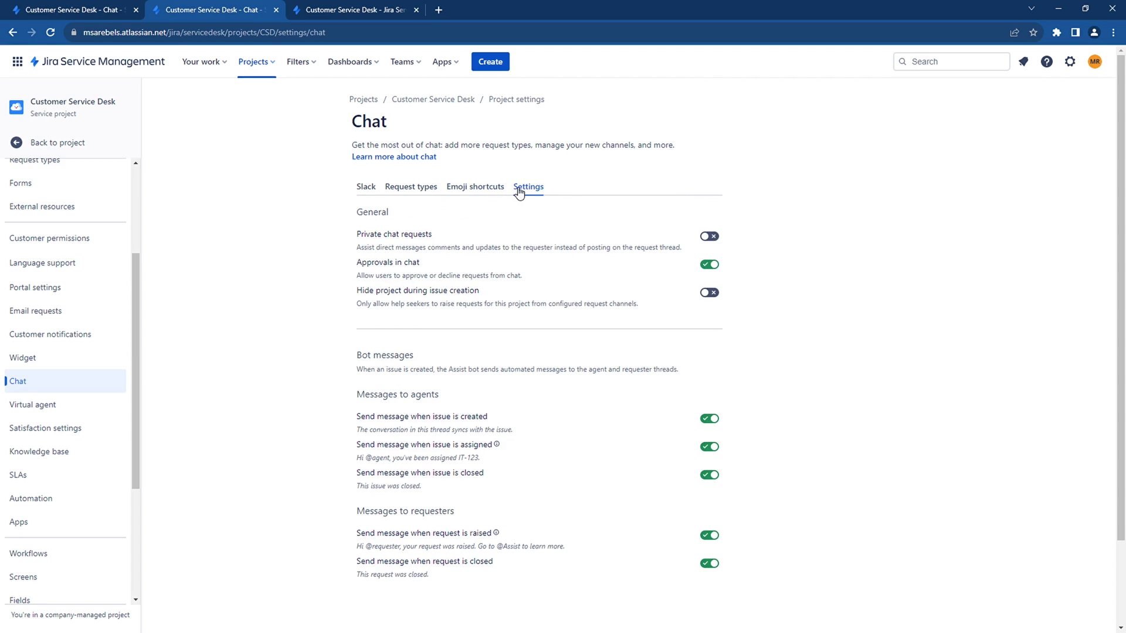
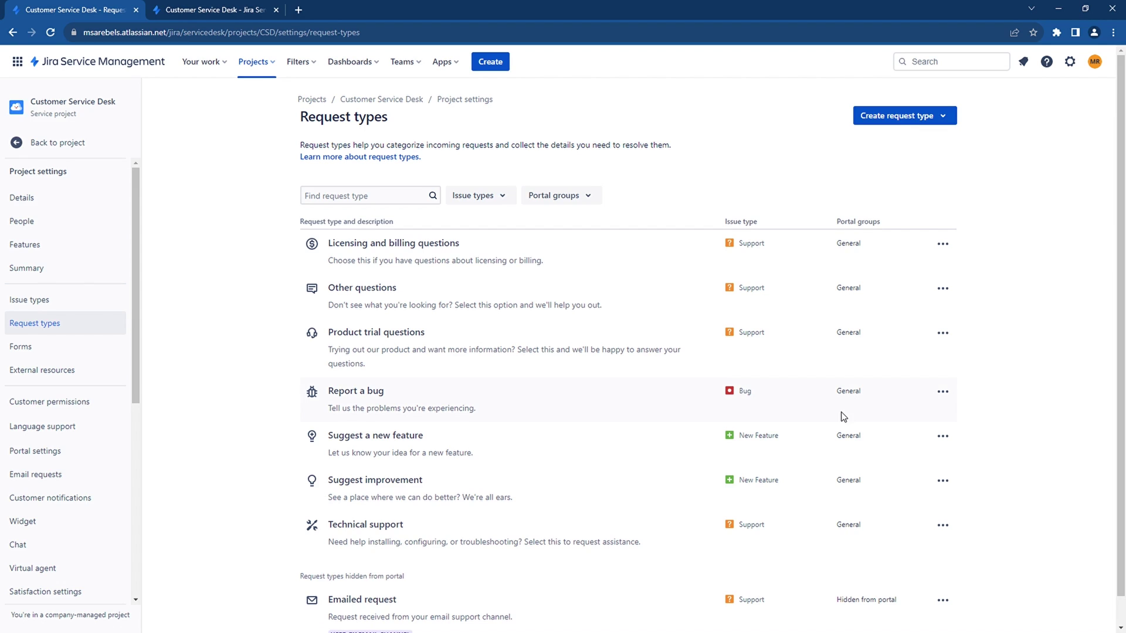
Step: Rename the Technical support request type to 'Customer support' and save it
left_click(372, 526)
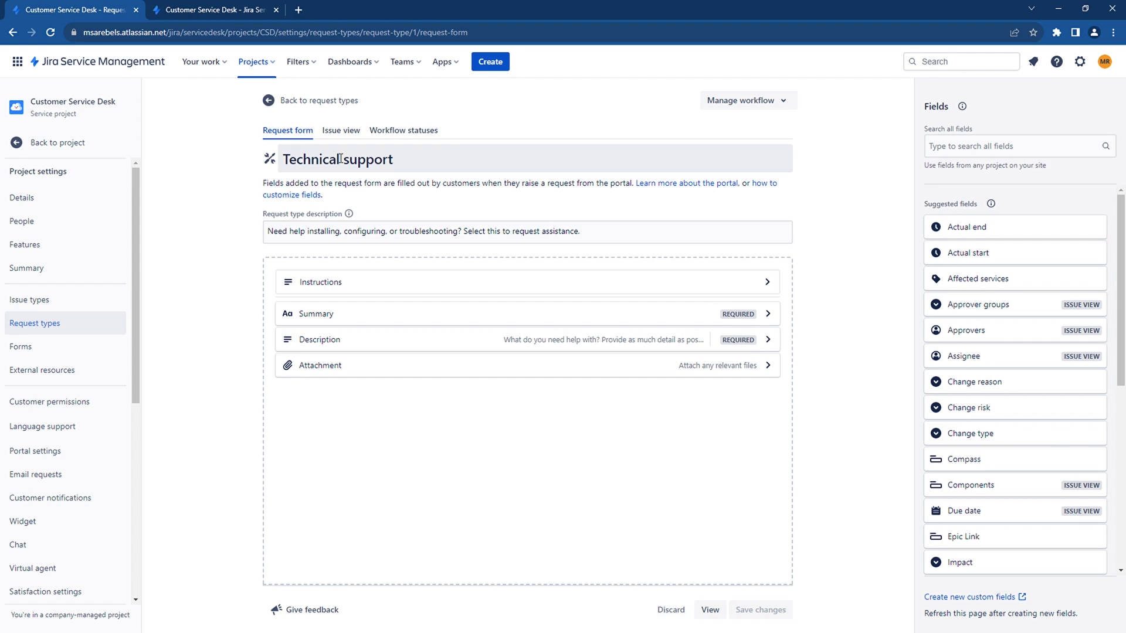
left_click(340, 159)
left_click_drag(340, 159, 281, 159)
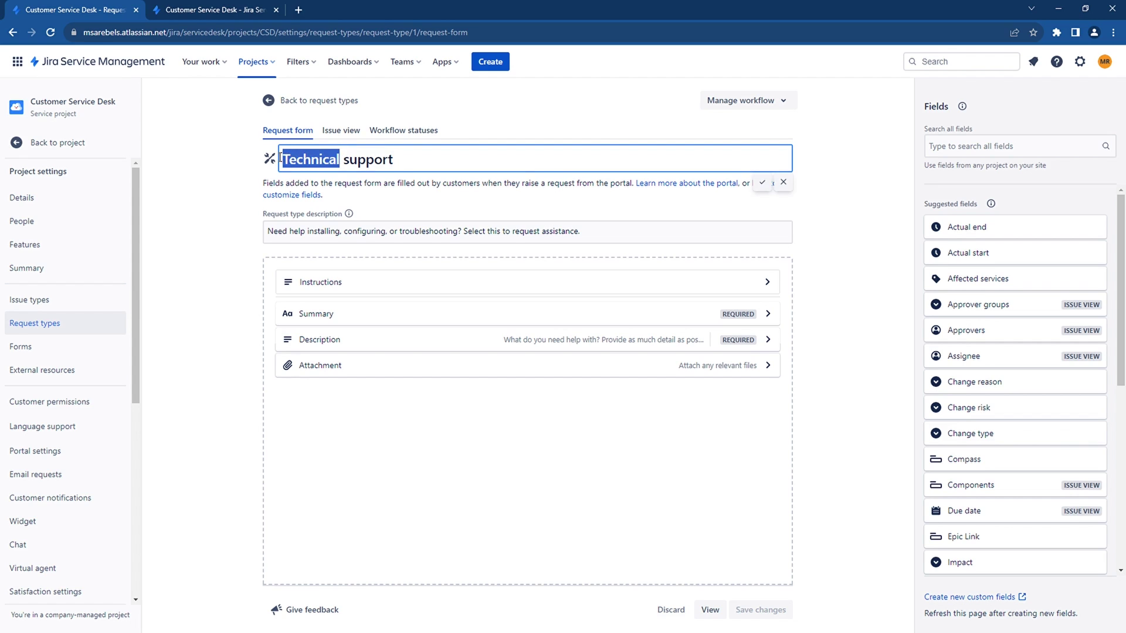
type("Customer")
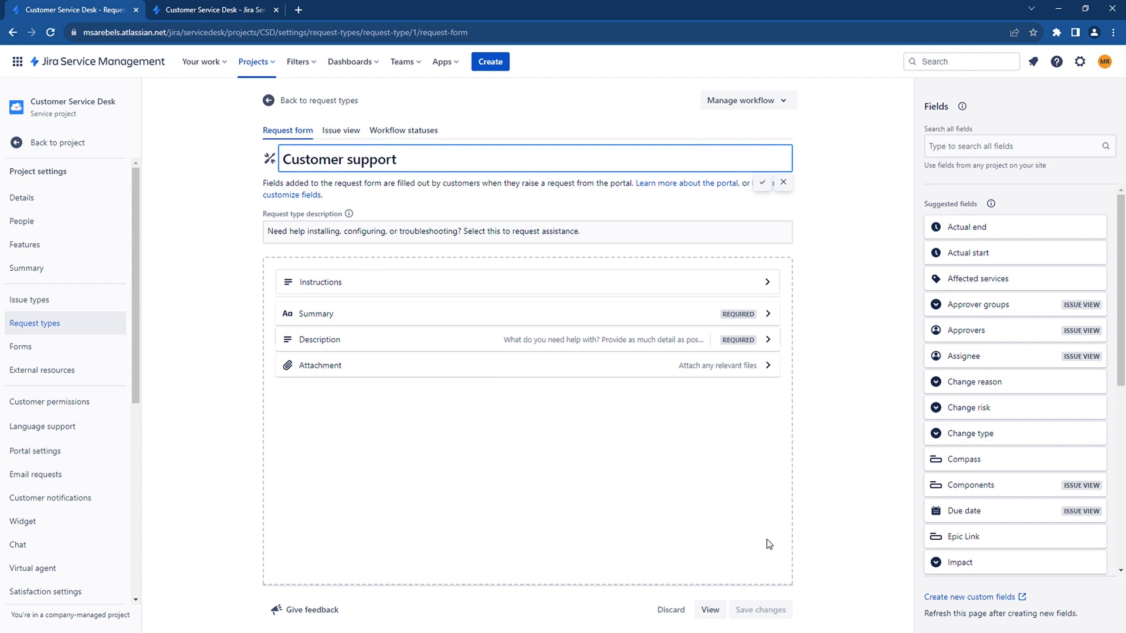
left_click(862, 544)
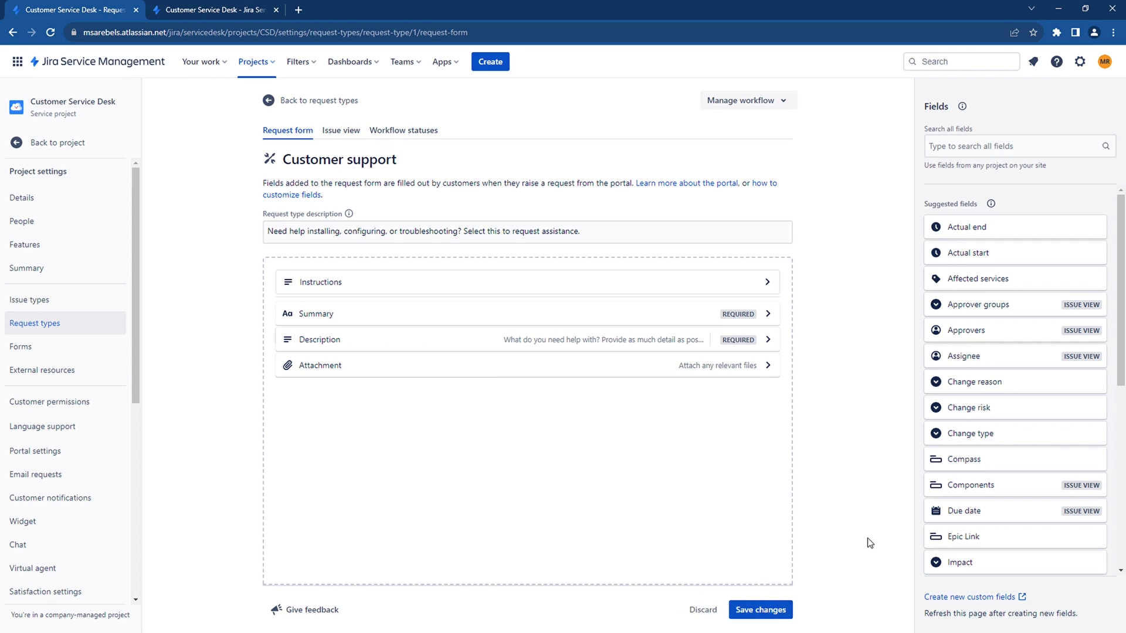
left_click(777, 611)
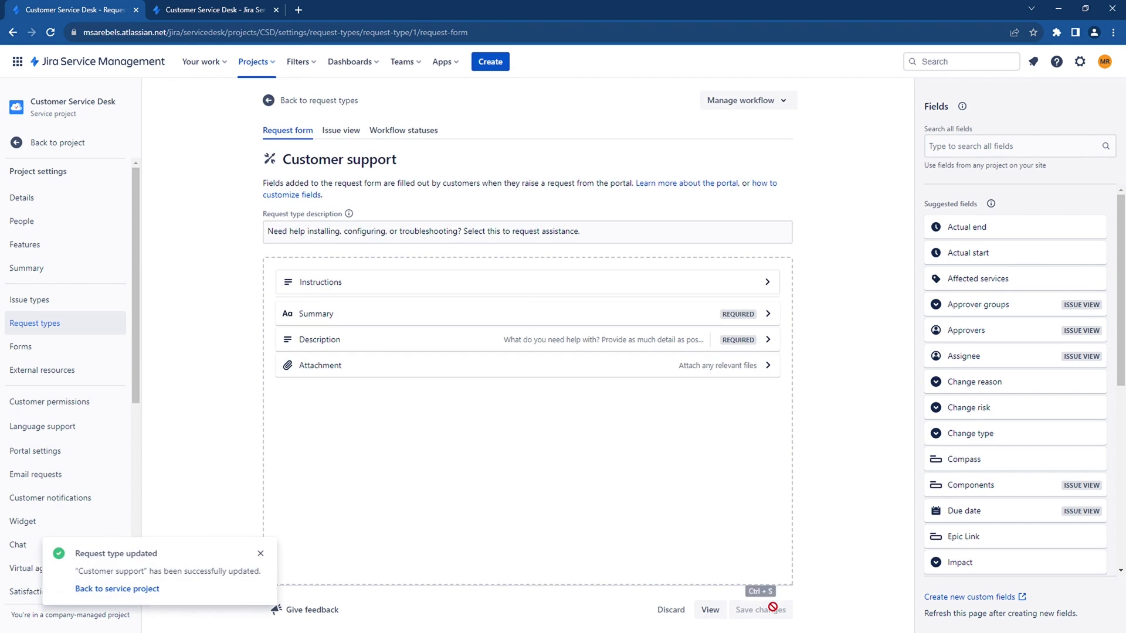
Step: Hide Report a bug and Product trial questions from the portal by removing them from General
left_click(328, 110)
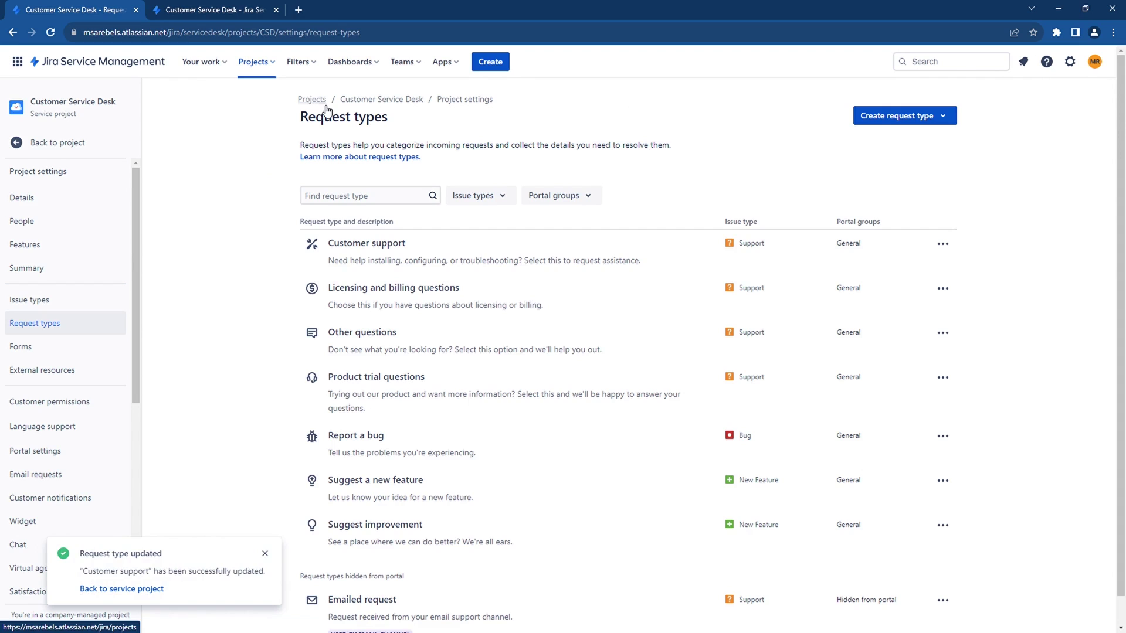
left_click(943, 437)
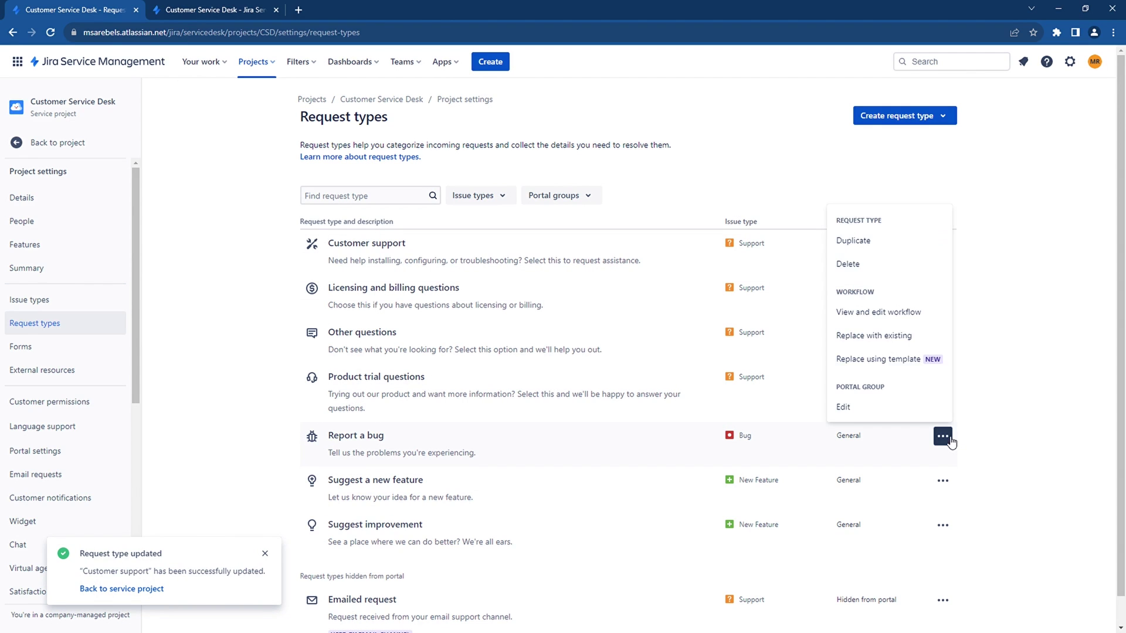
left_click(896, 411)
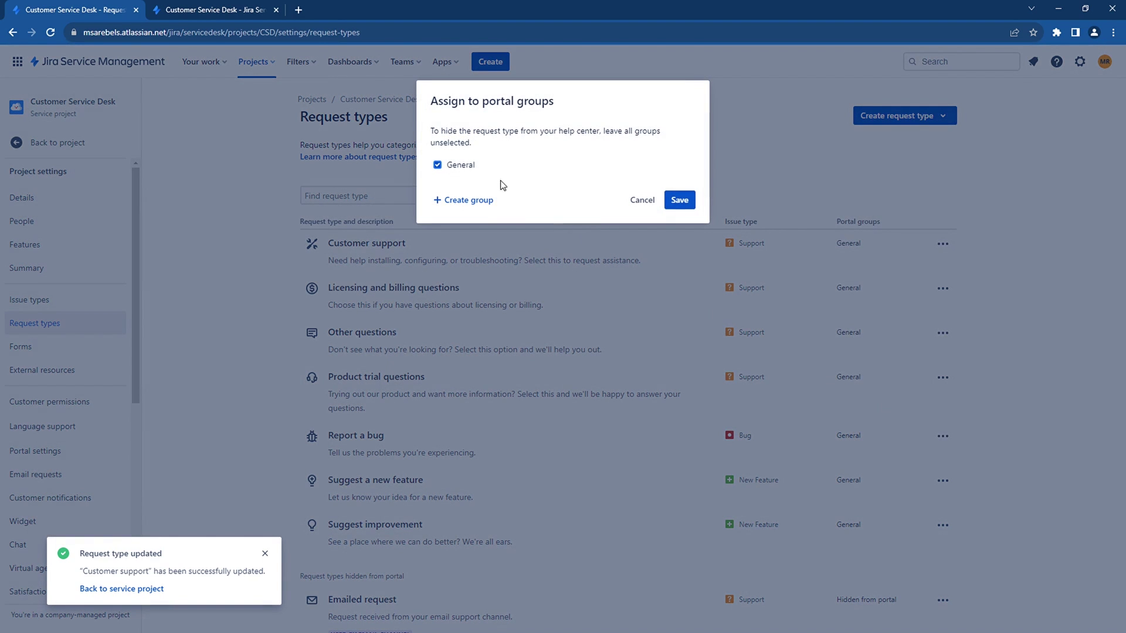
left_click(438, 165)
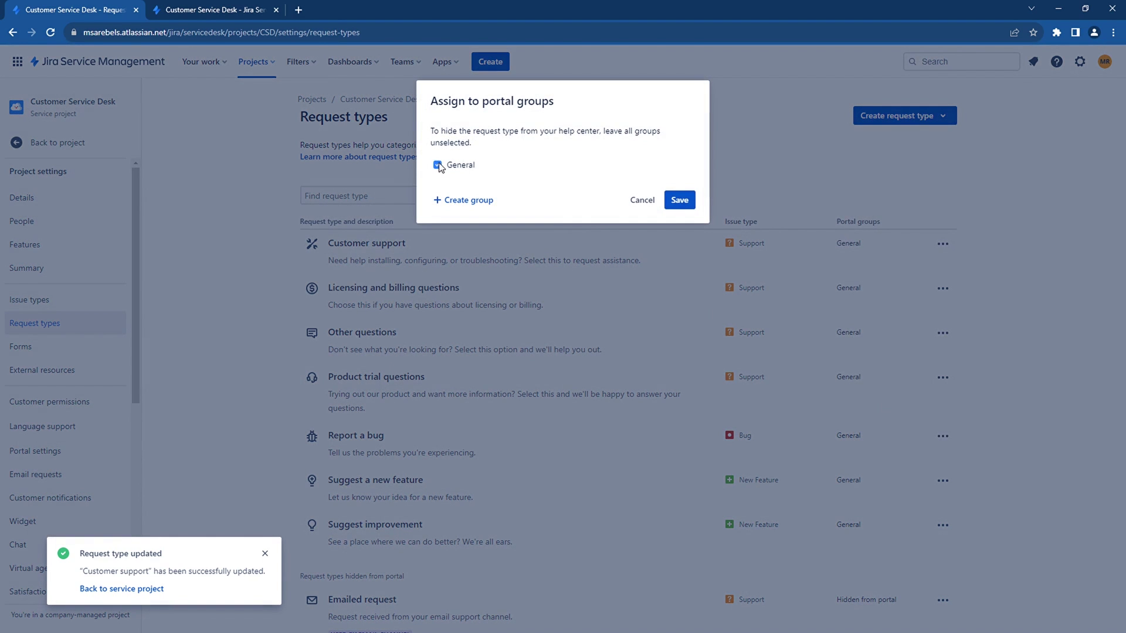
left_click(681, 201)
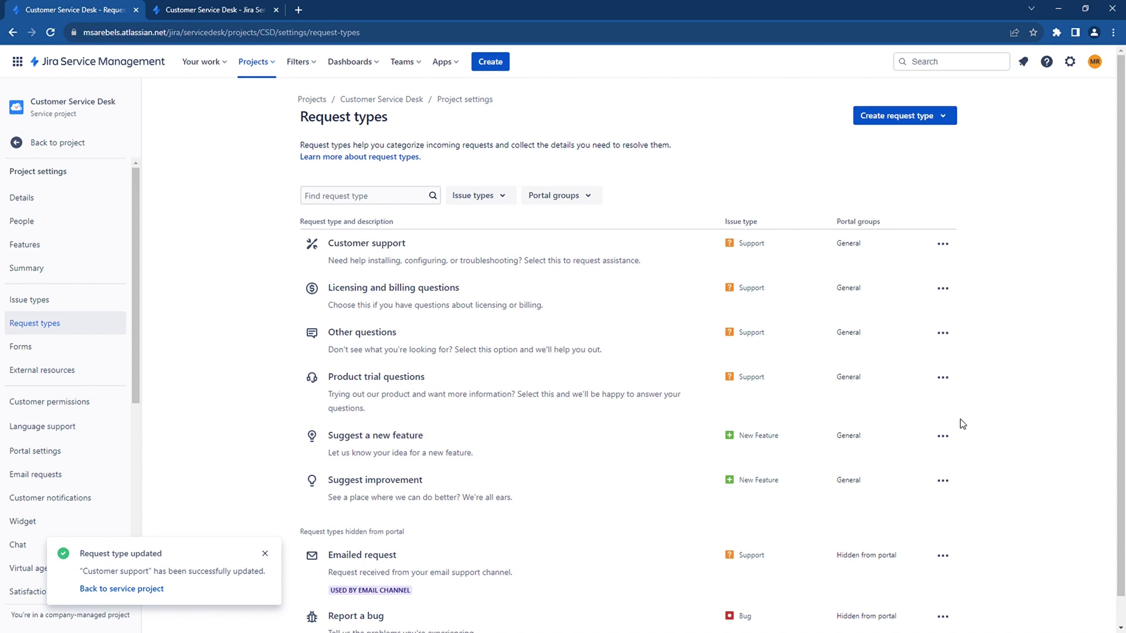
left_click(943, 377)
left_click(843, 595)
left_click(438, 165)
left_click(680, 201)
Step: Hide Suggest a new feature and Suggest improvement from the portal by removing them from General
left_click(942, 377)
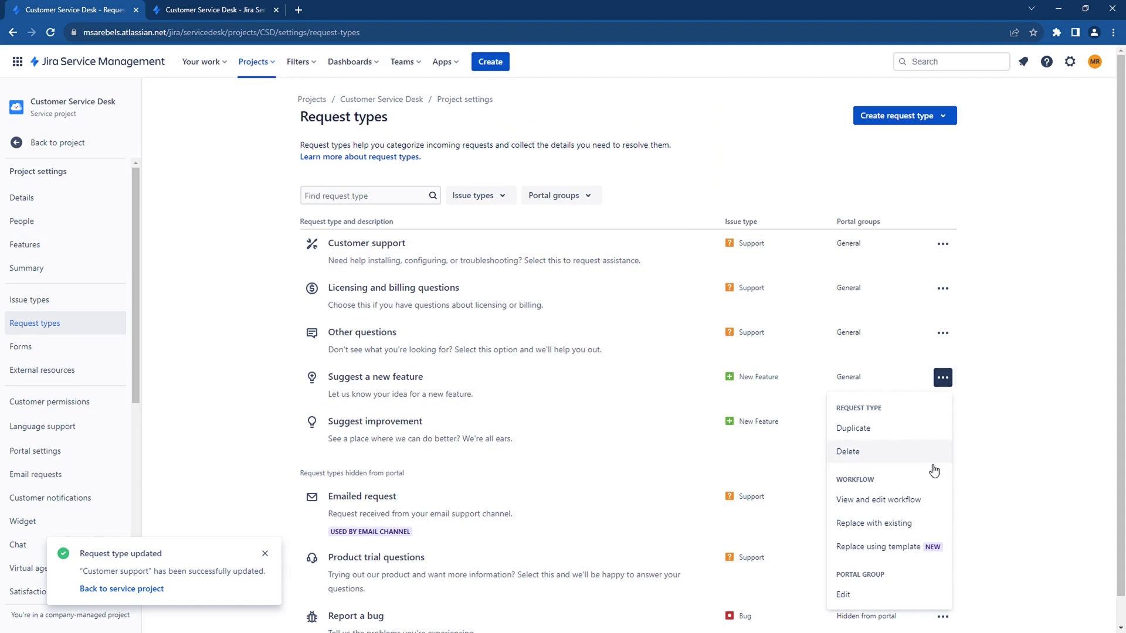
left_click(843, 595)
left_click(439, 165)
left_click(680, 201)
left_click(942, 377)
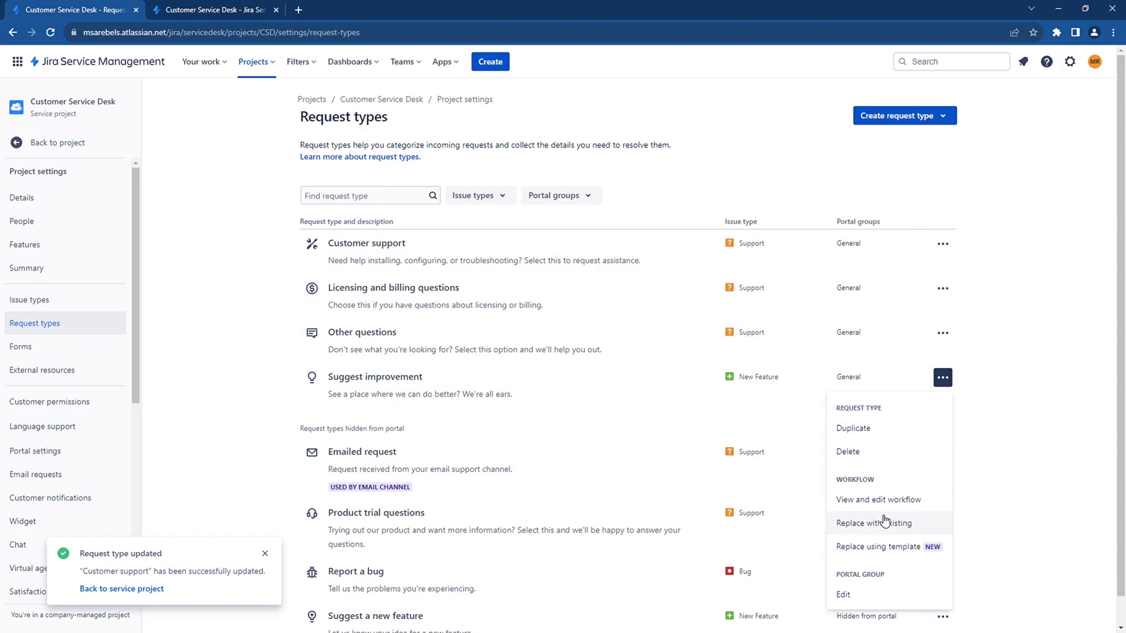
left_click(843, 595)
left_click(438, 165)
left_click(680, 201)
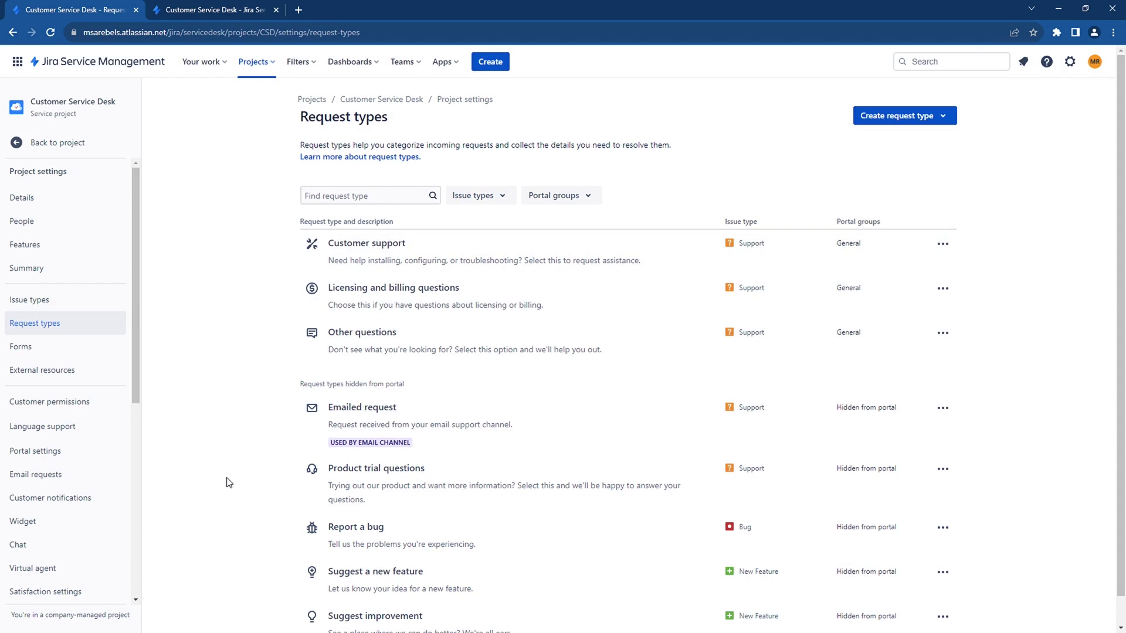
right_click(12, 35)
Step: From Get started's organizations and customers step, reach the Customers page listing Example Customer
left_click(70, 74)
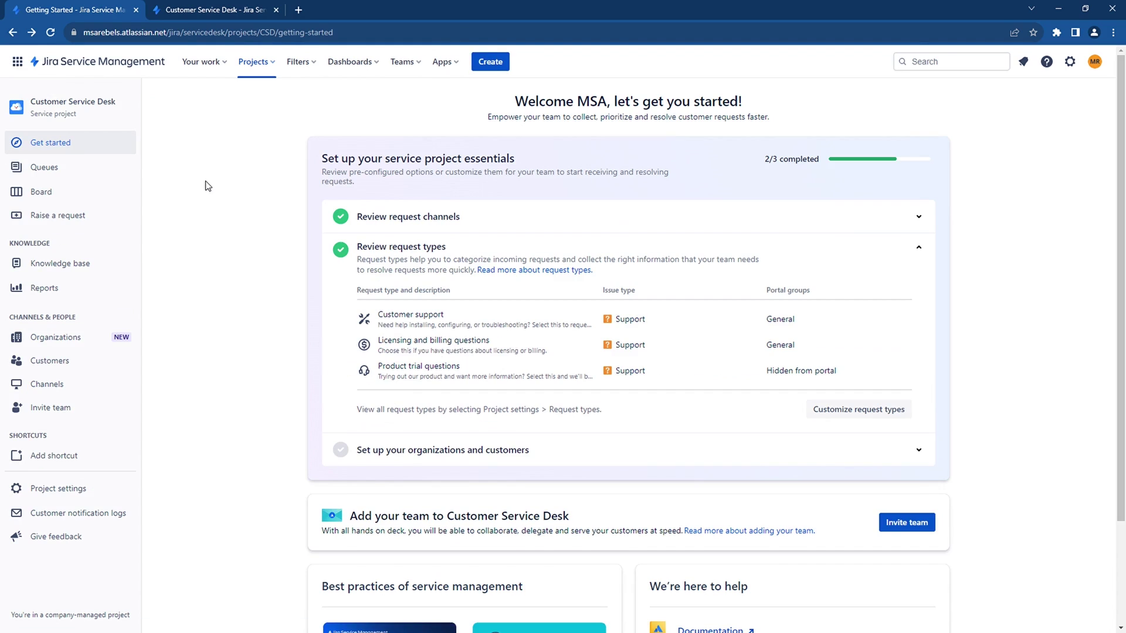
left_click(917, 456)
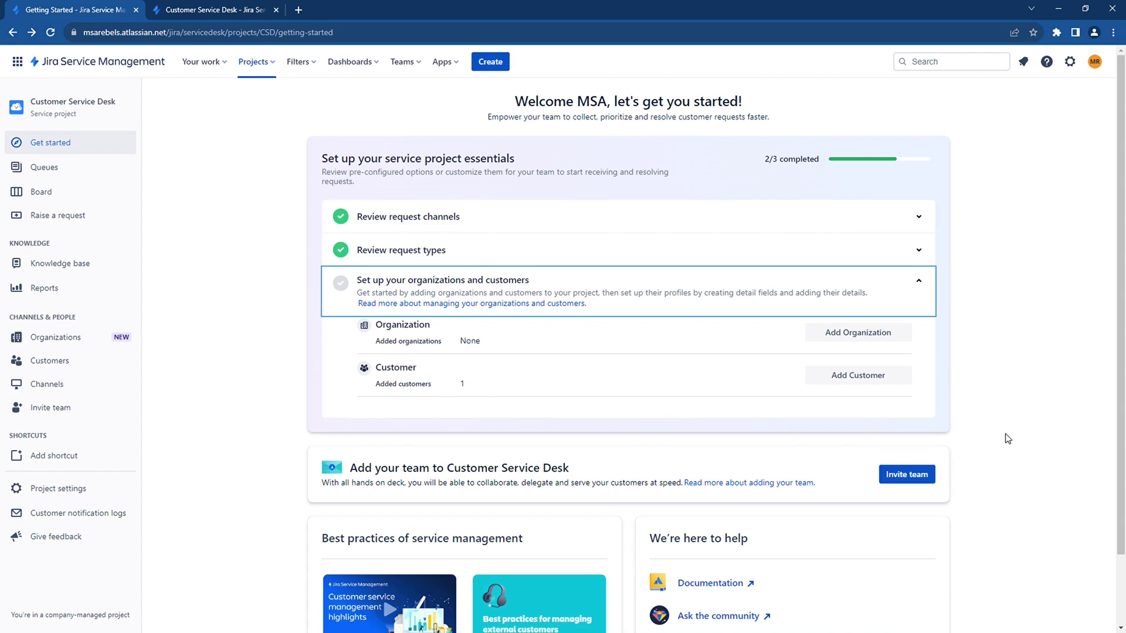
left_click(860, 377)
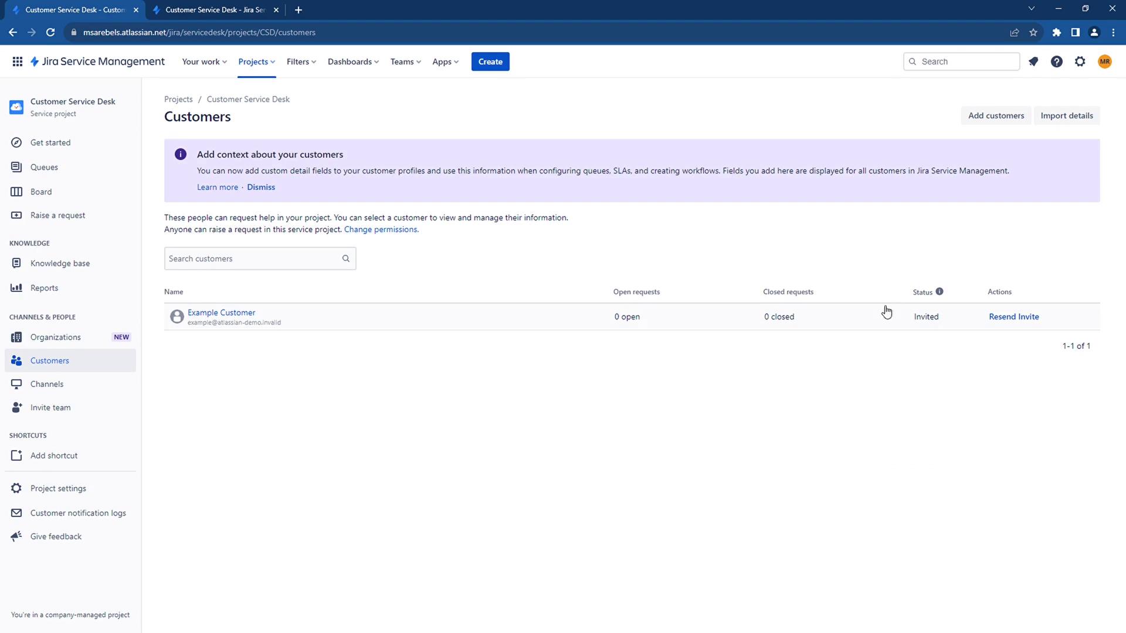
Step: Invite a new customer by their Gmail address and dismiss the confirmation
left_click(986, 122)
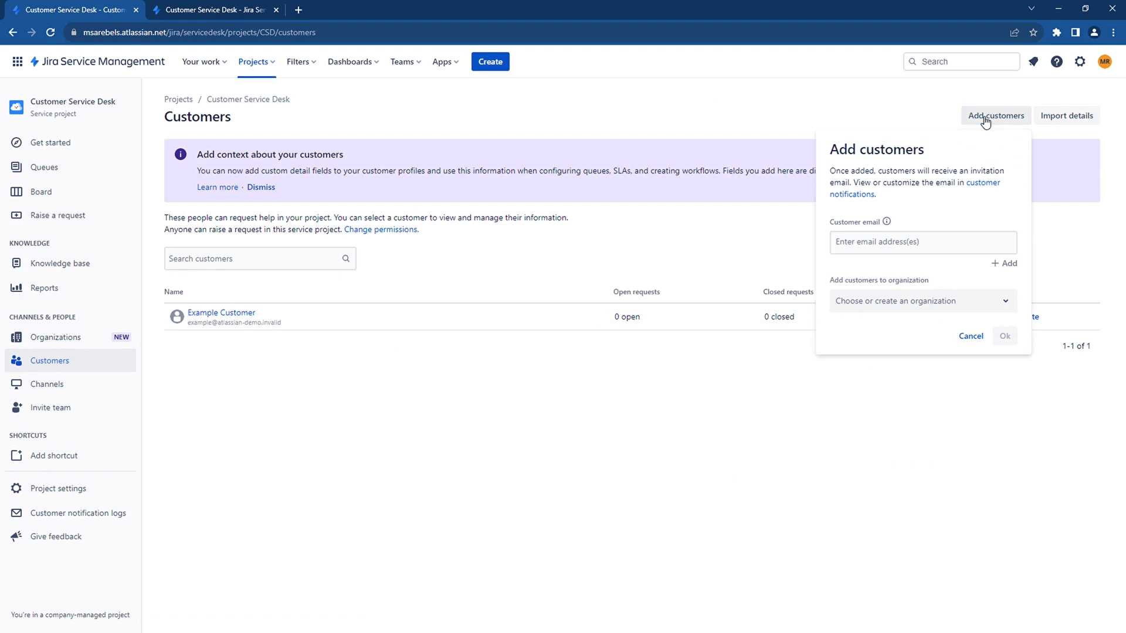
left_click(877, 245)
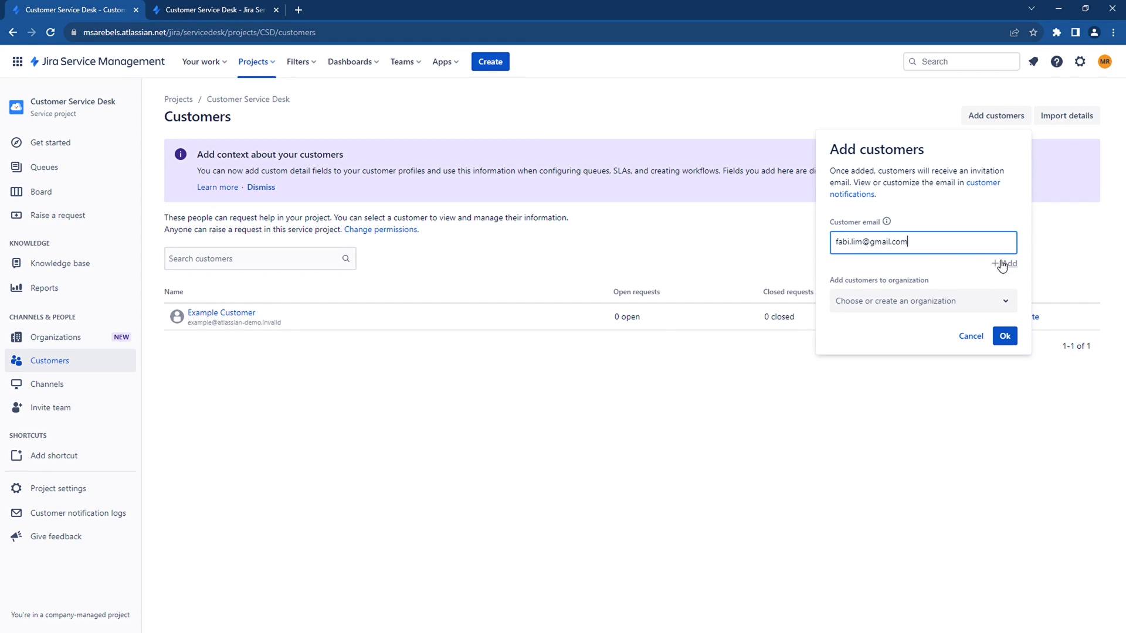
left_click(1004, 266)
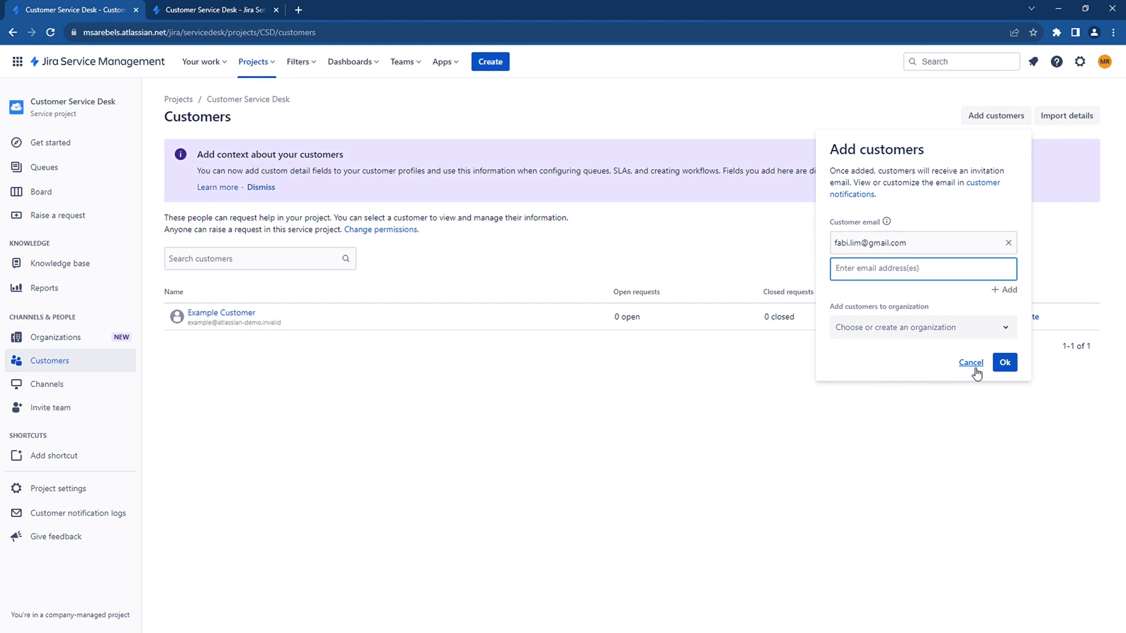
left_click(1005, 364)
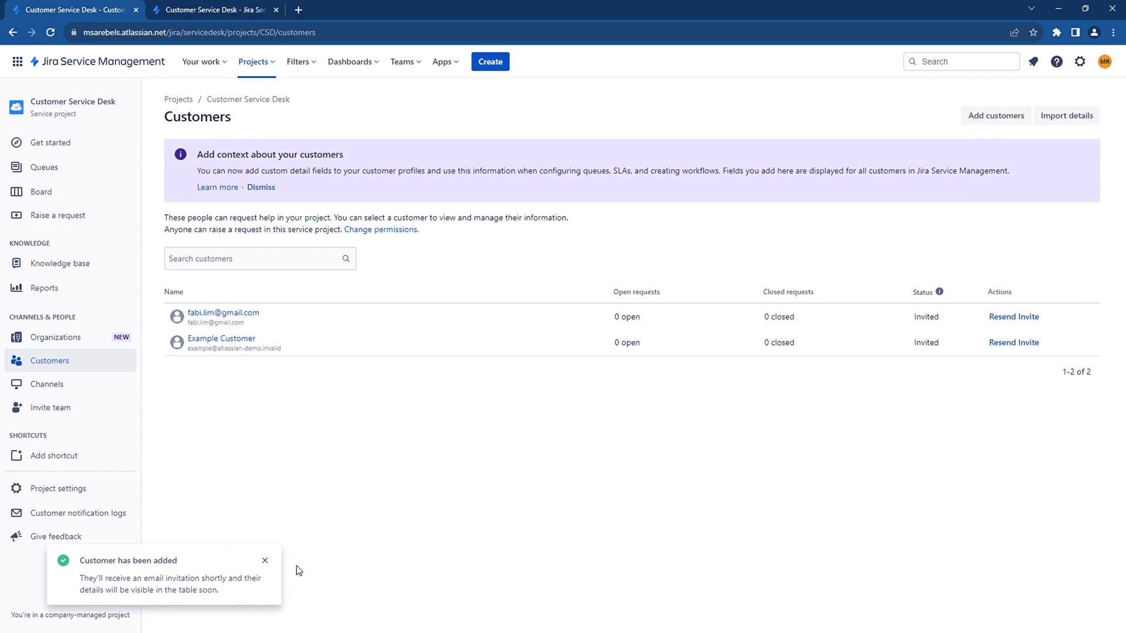
left_click(265, 561)
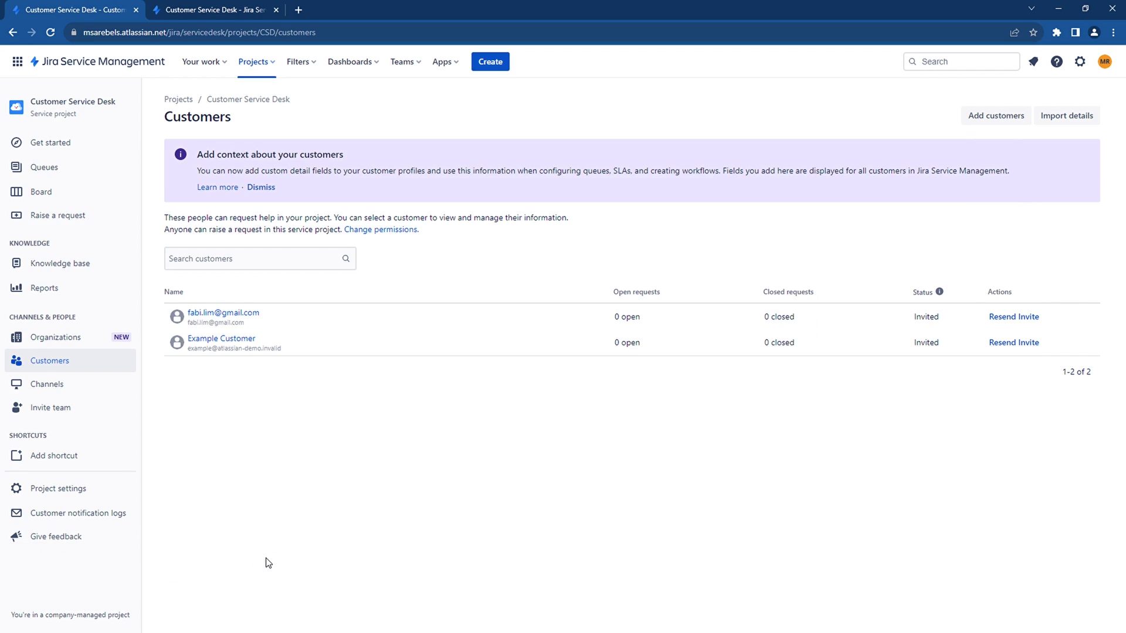
Step: Open Customer permissions in project settings, leaving channel access on Open
left_click(76, 490)
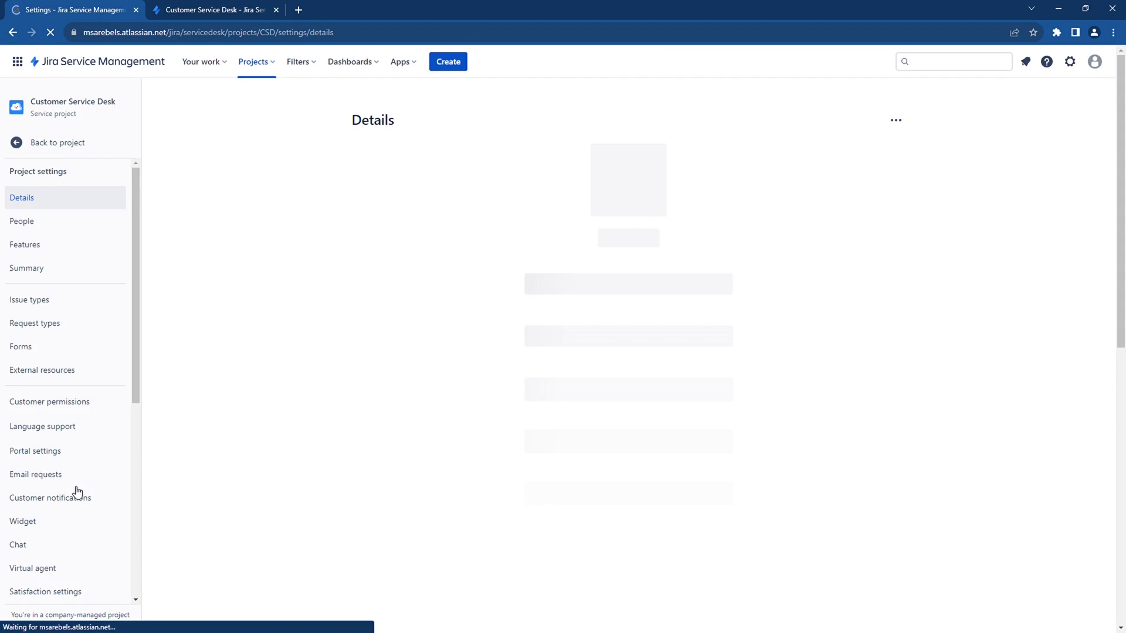
left_click(80, 409)
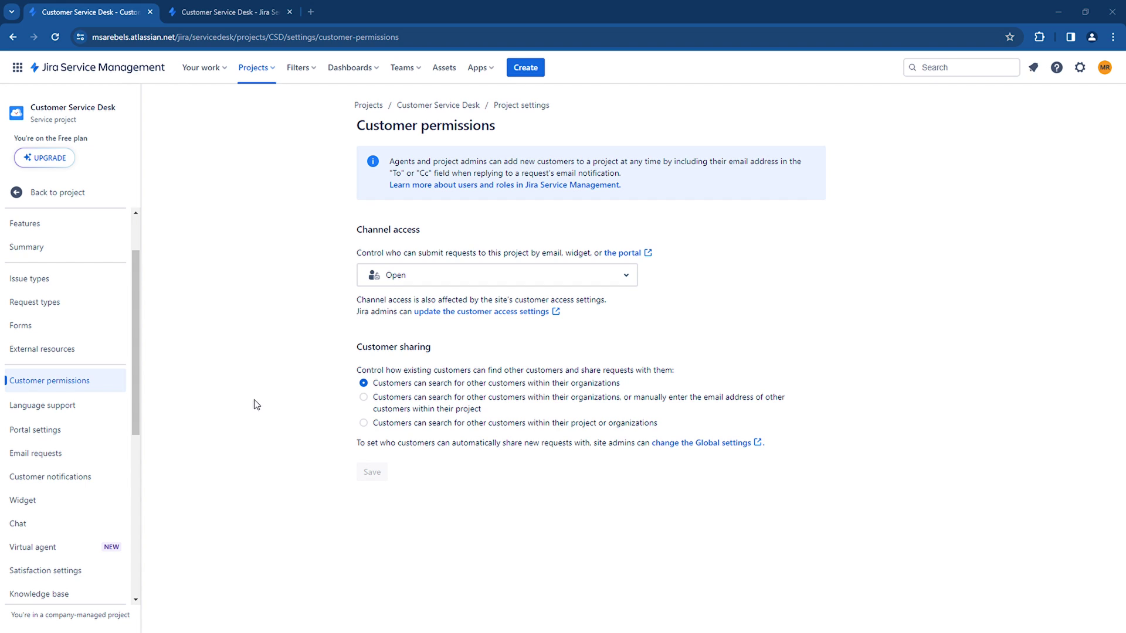
left_click(634, 286)
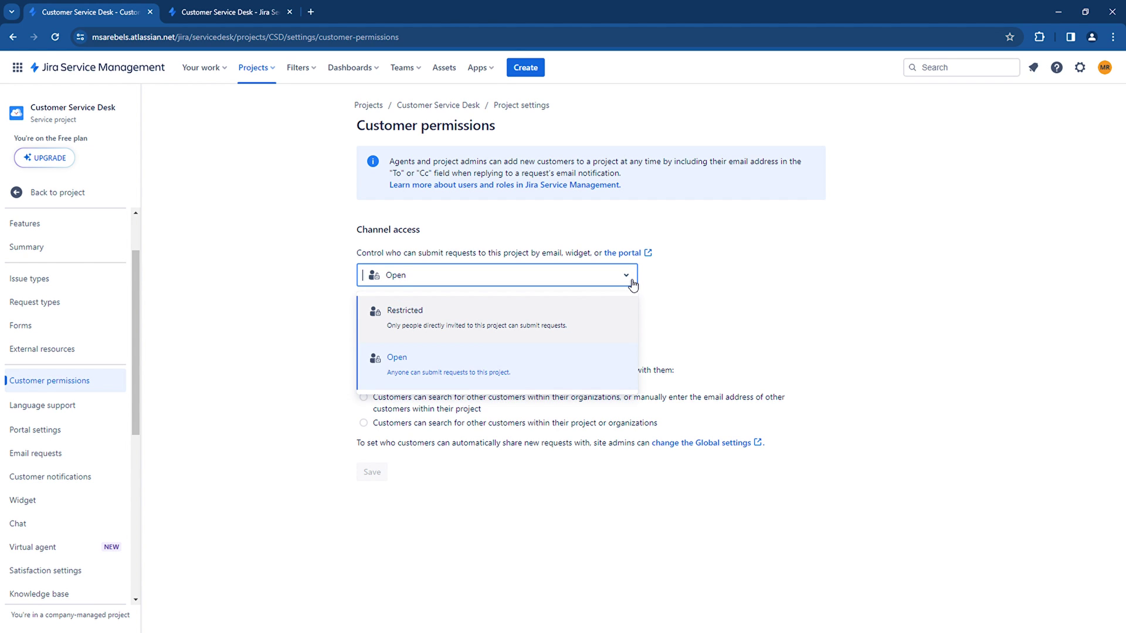
left_click(548, 359)
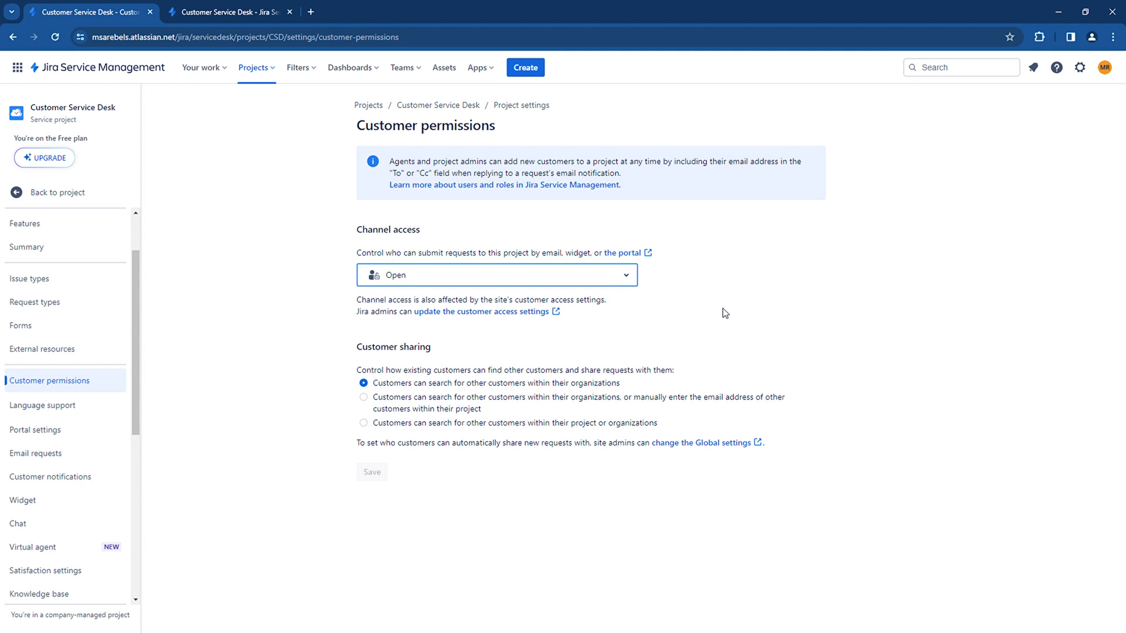
left_click(612, 344)
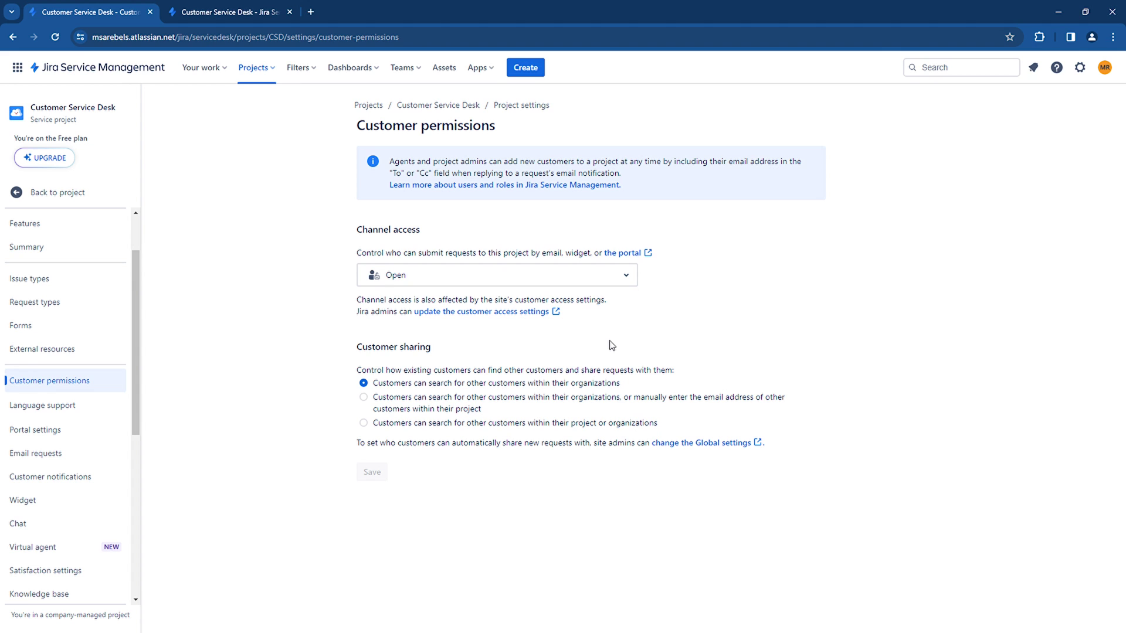
Step: Allow customers to send portal requests without logging in, and save the site access setting
left_click(509, 313)
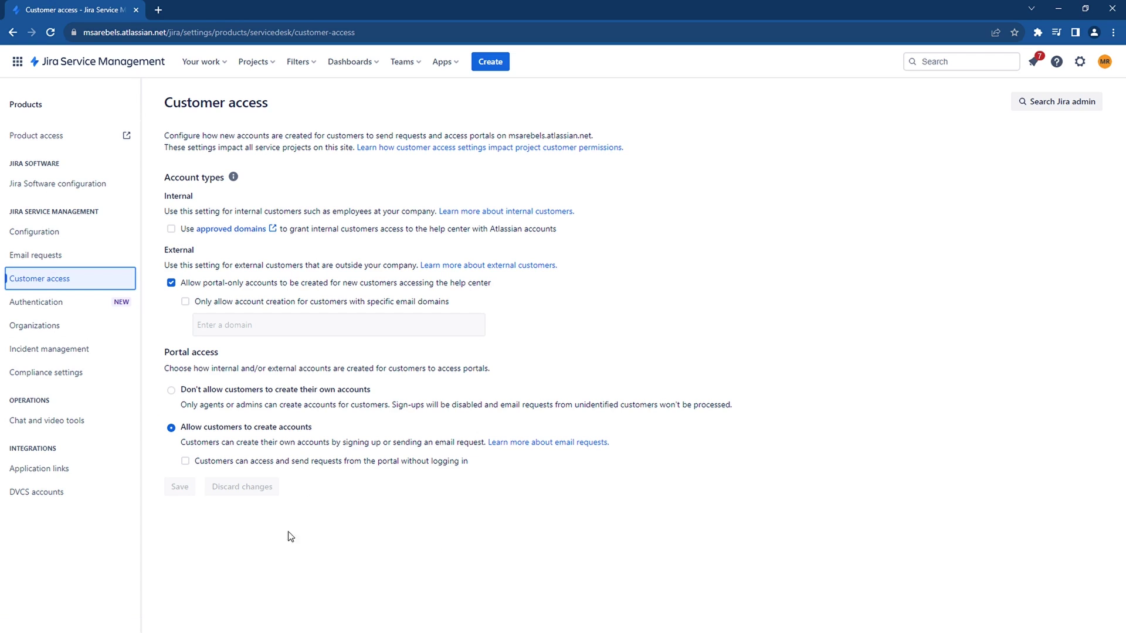
left_click(186, 461)
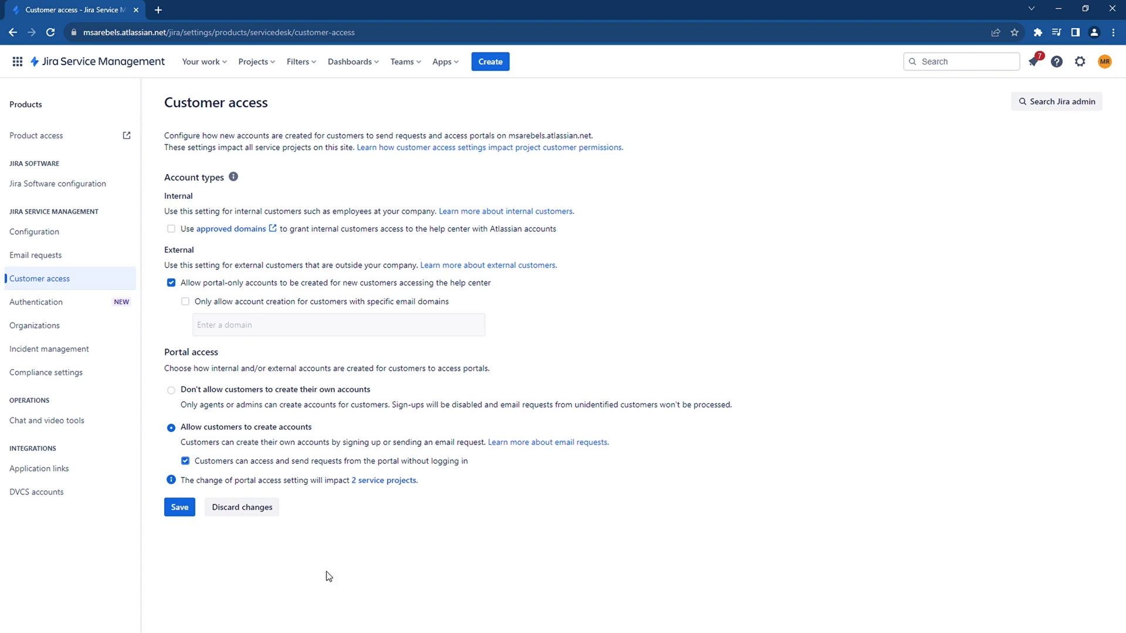
left_click(174, 508)
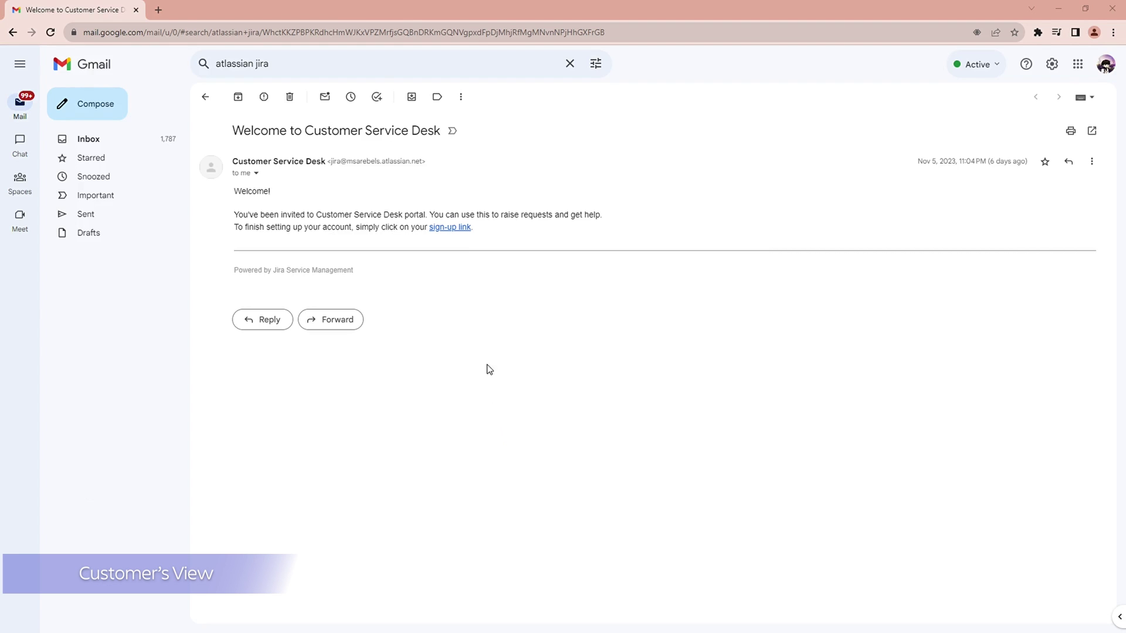
Step: Sign up to the help center from the welcome email with the customer's name and a password
left_click(451, 227)
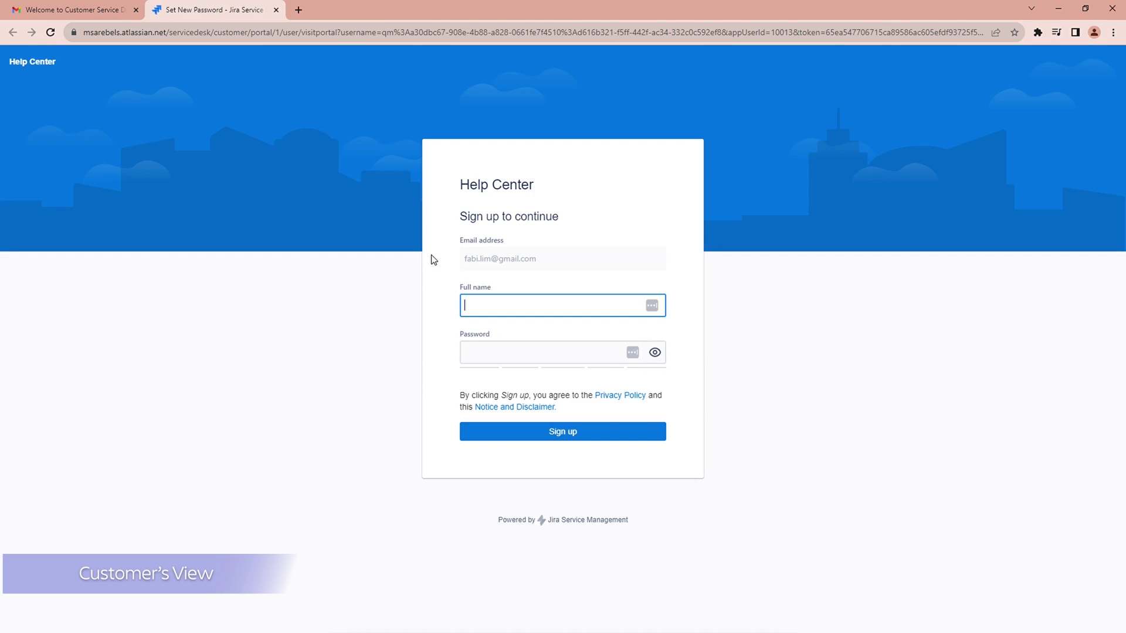
left_click(477, 359)
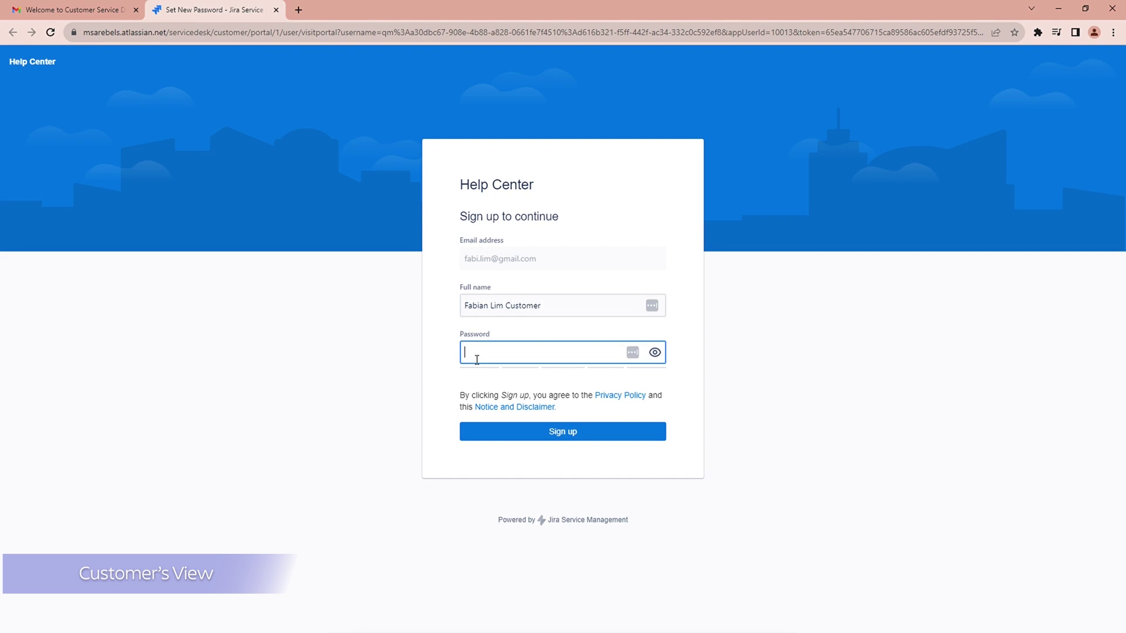
type("**************")
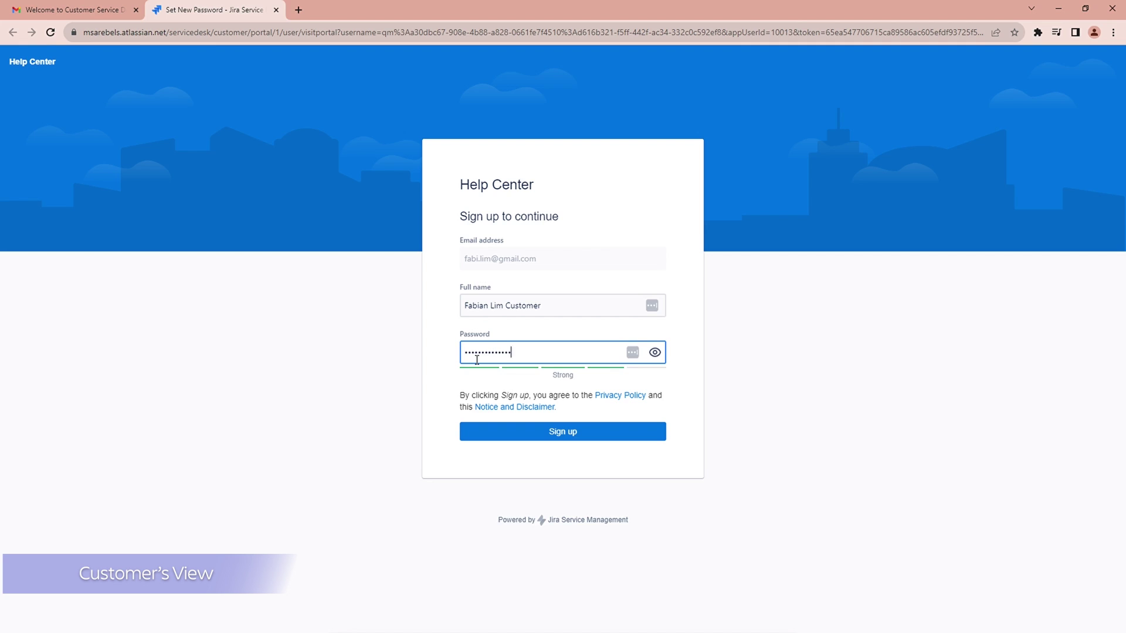
left_click(524, 434)
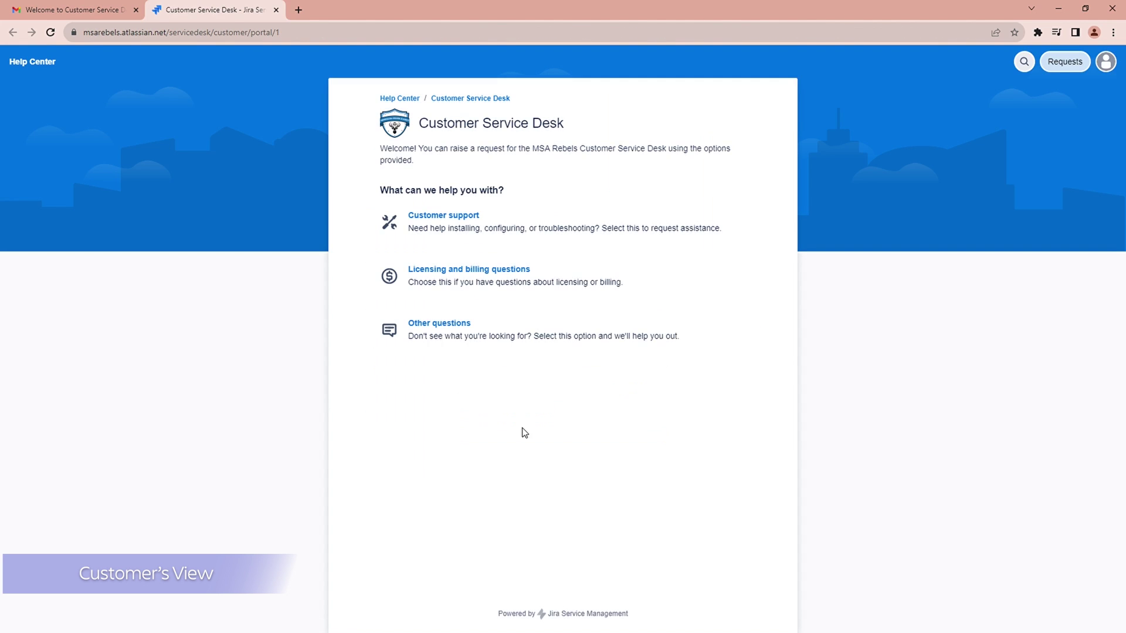
Step: Raise a Customer support request with summary 'Need some help' and description 'Some Description'
left_click(443, 224)
left_click(405, 293)
type("Need some help")
left_click(424, 372)
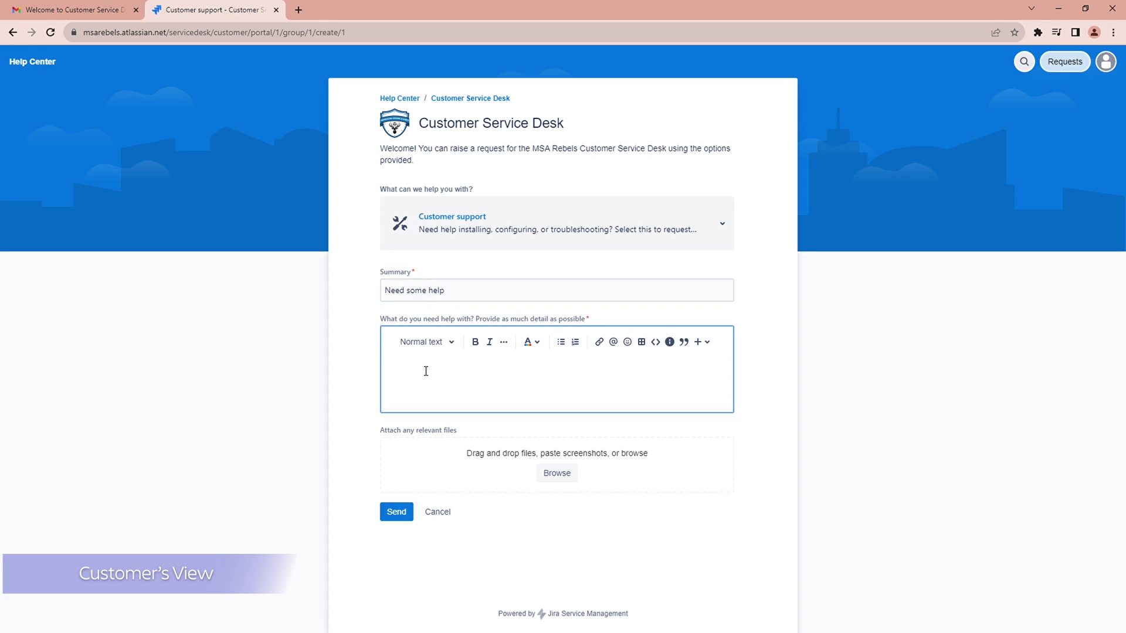
type("Some Description")
left_click(384, 512)
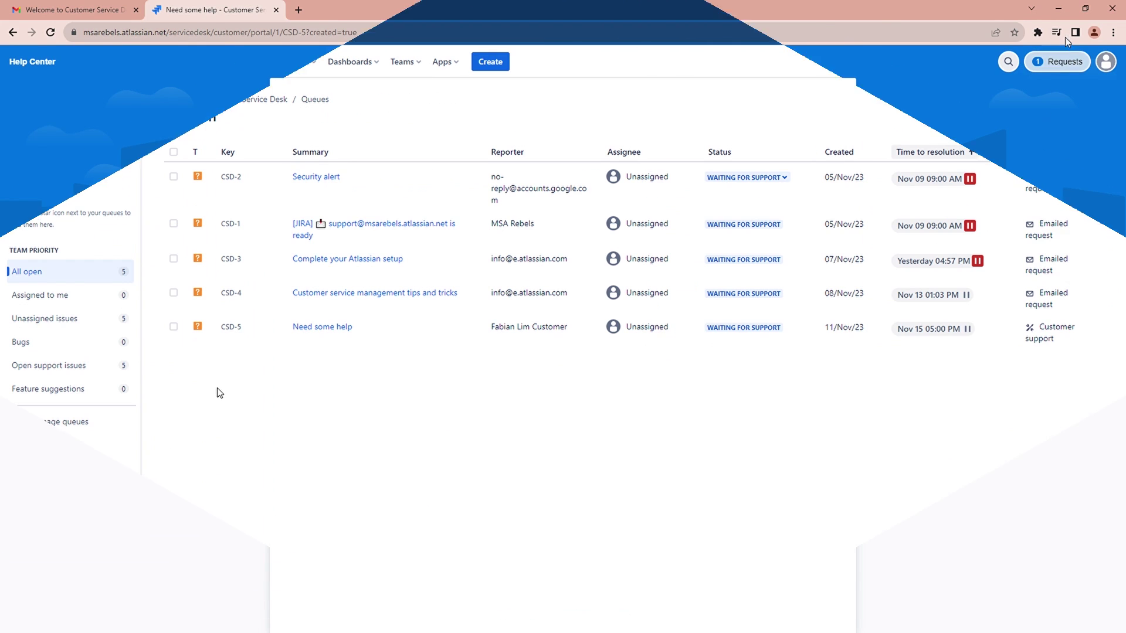
Step: Move CSD-5 to In progress, assign it to yourself, and reply 'We are on it.'
left_click(328, 335)
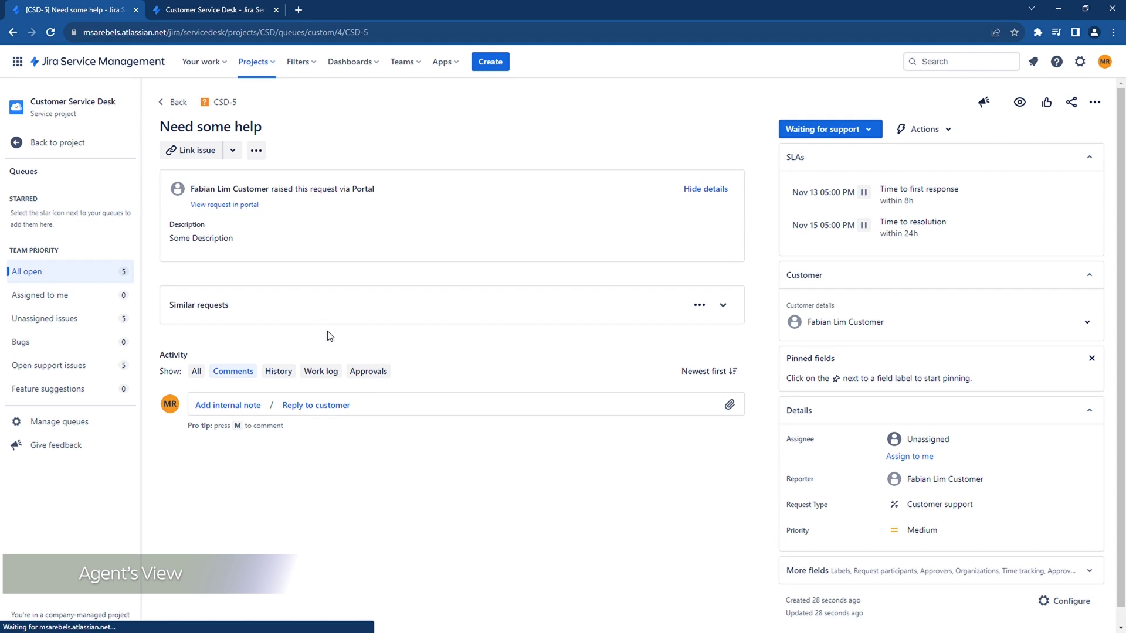
left_click(868, 129)
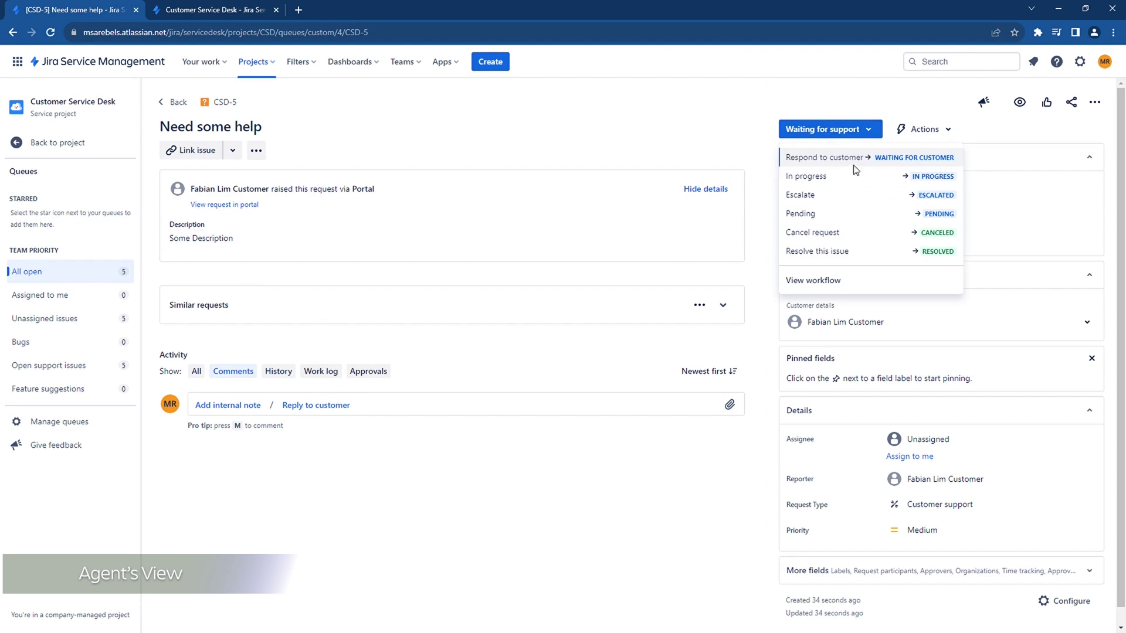
left_click(813, 244)
left_click(363, 272)
left_click(382, 404)
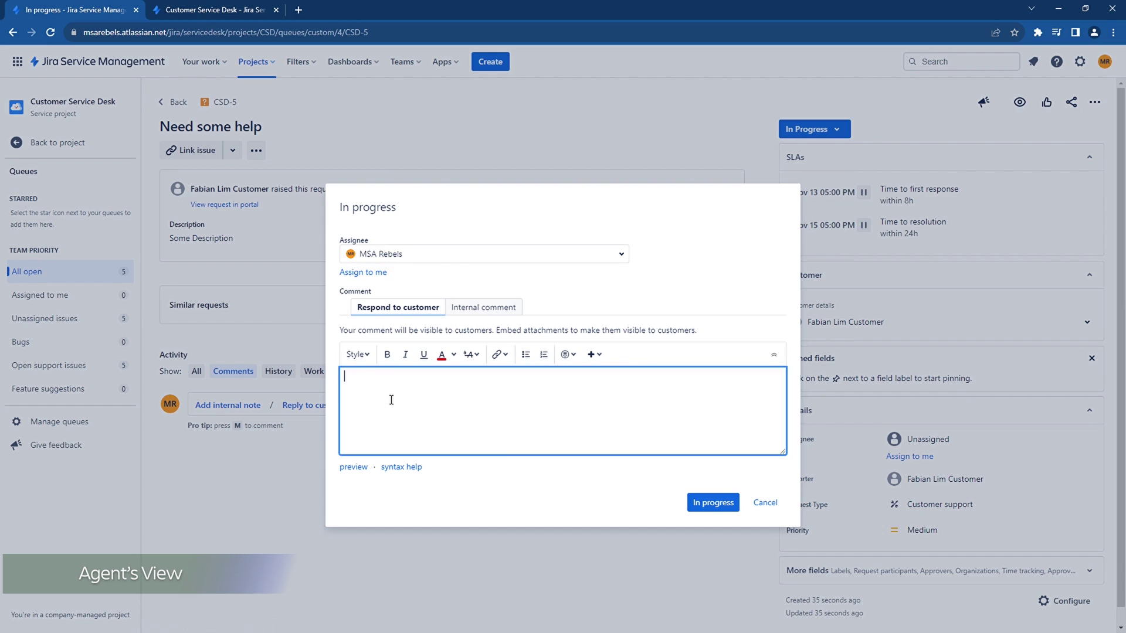
type("We are on it.")
left_click(713, 503)
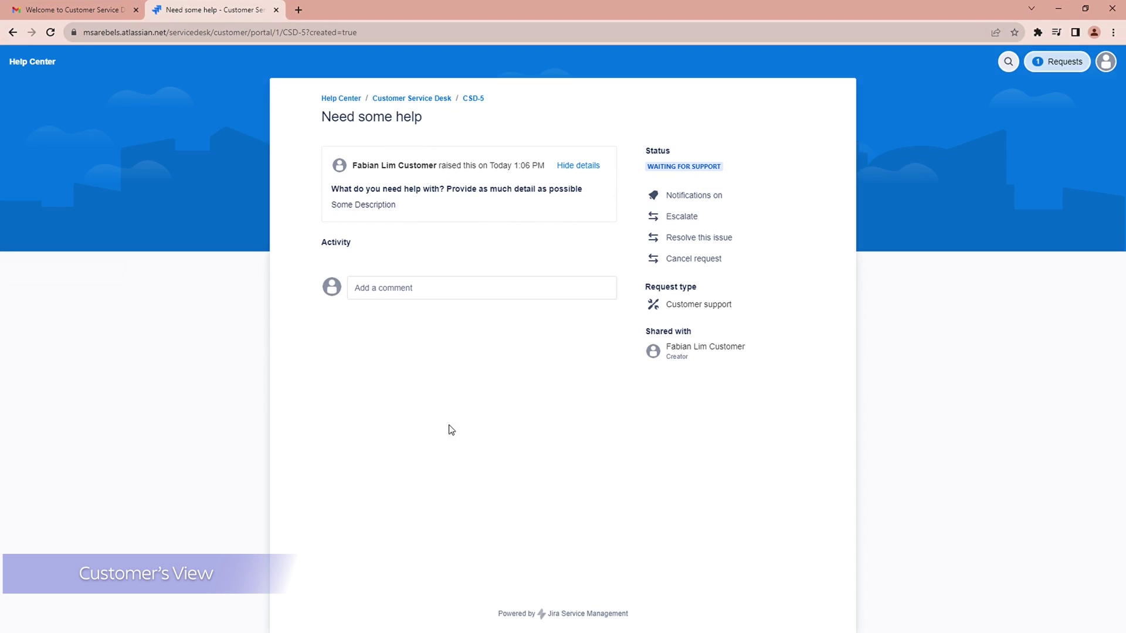
Step: Reload the customer's CSD-5 portal page, then go to the Gmail inbox
left_click(51, 34)
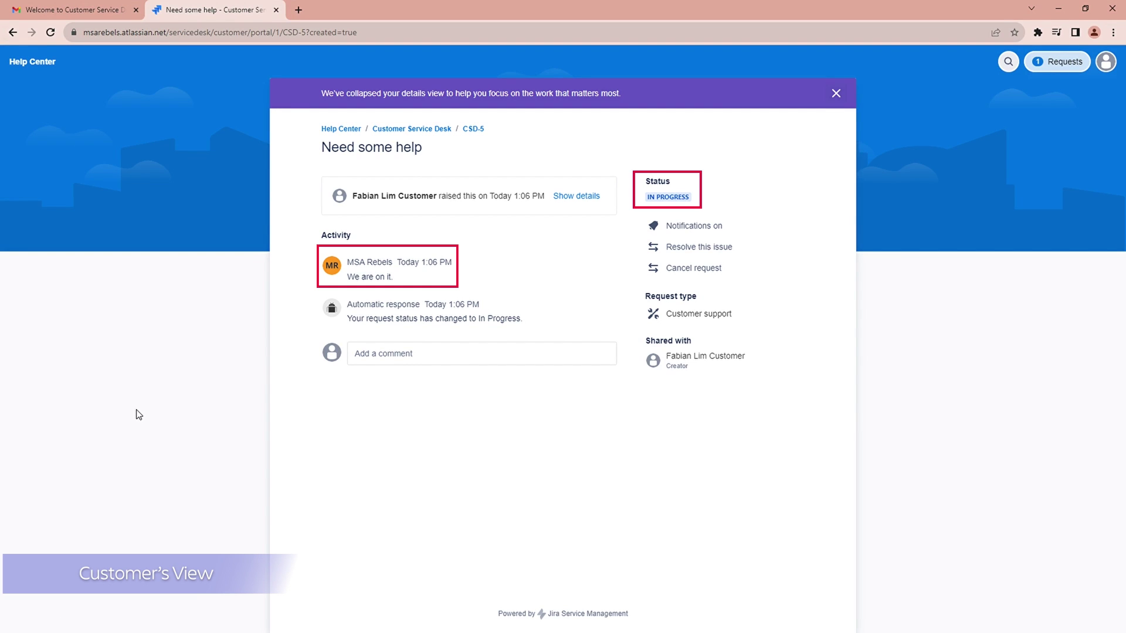
left_click(94, 11)
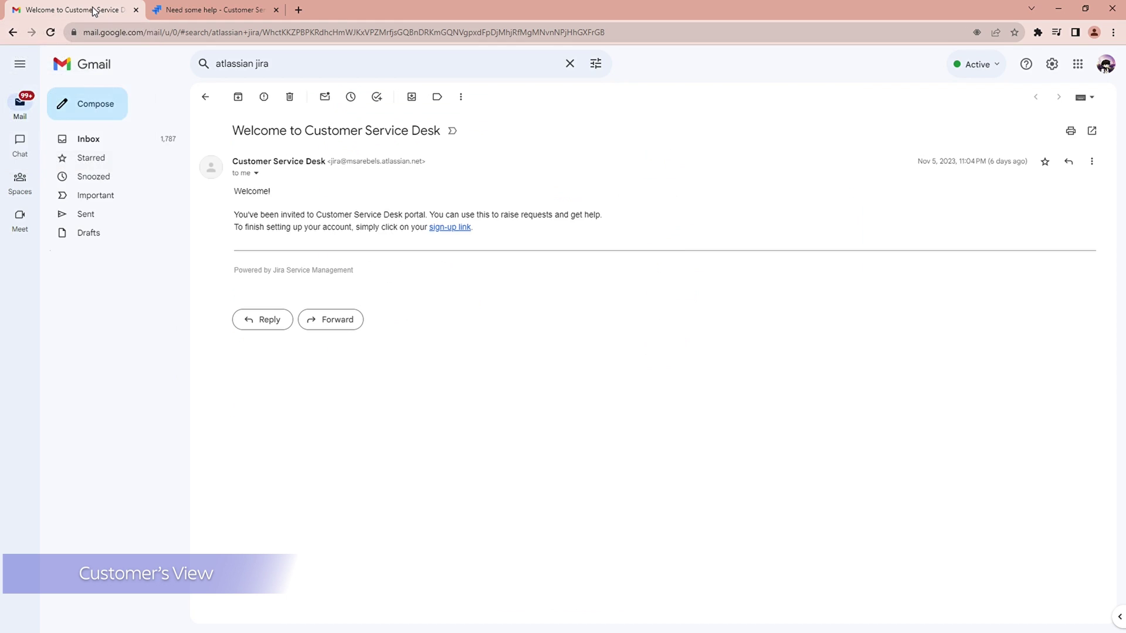
left_click(83, 146)
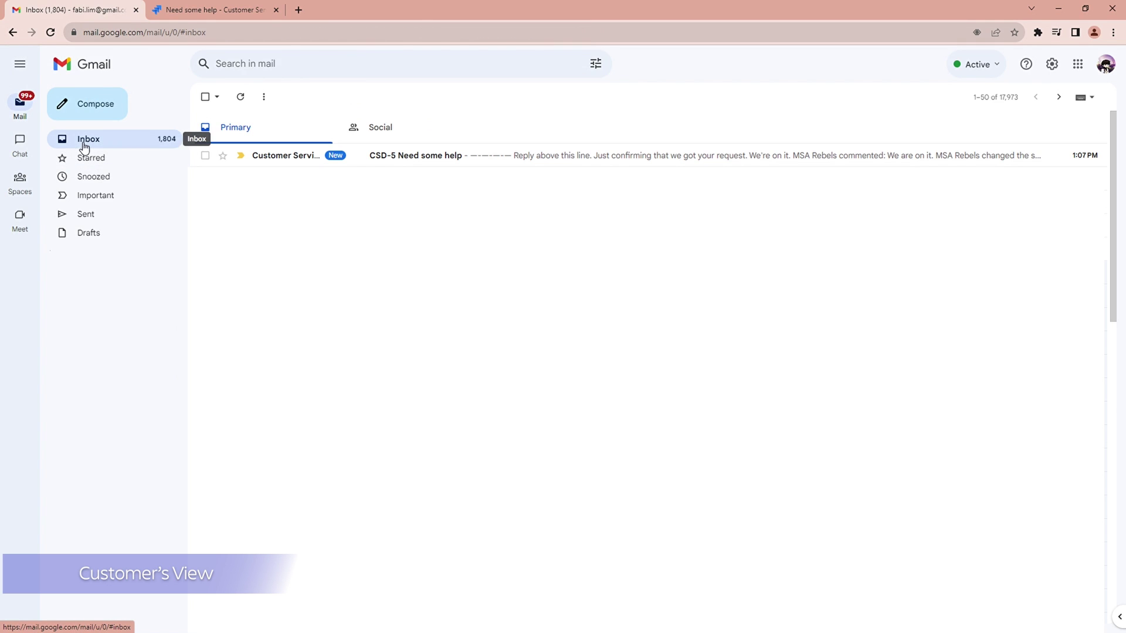
Step: Open the 'CSD-5 Need some help' notification email in Gmail
left_click(272, 157)
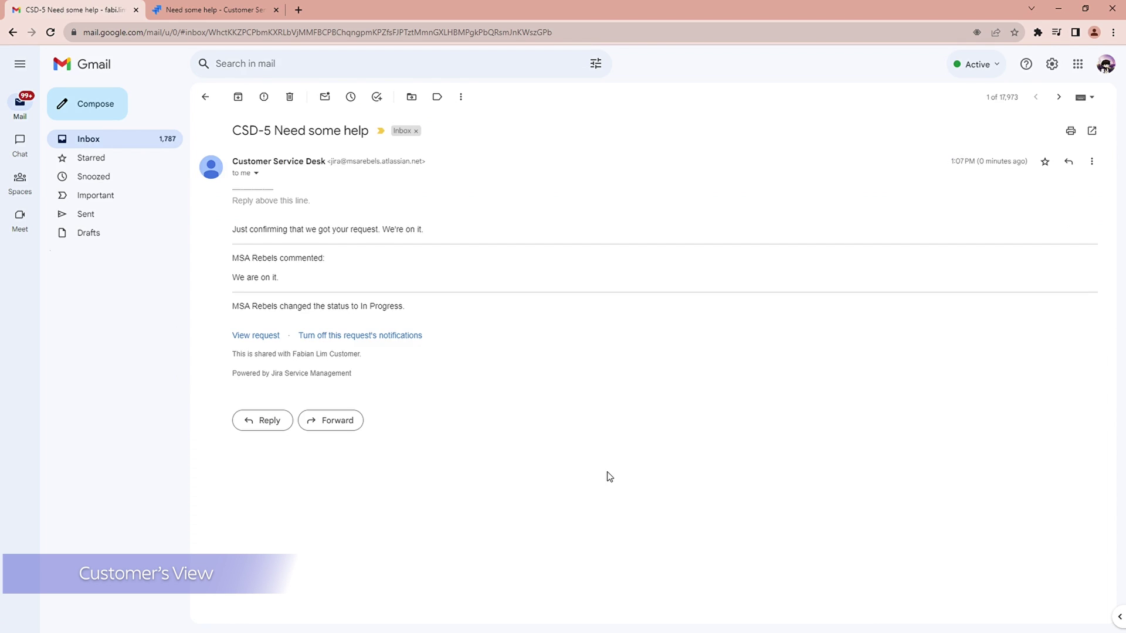
Step: Resolve CSD-5 with resolution Done and the customer comment 'The issue has been resolved.'
key("alt+Tab")
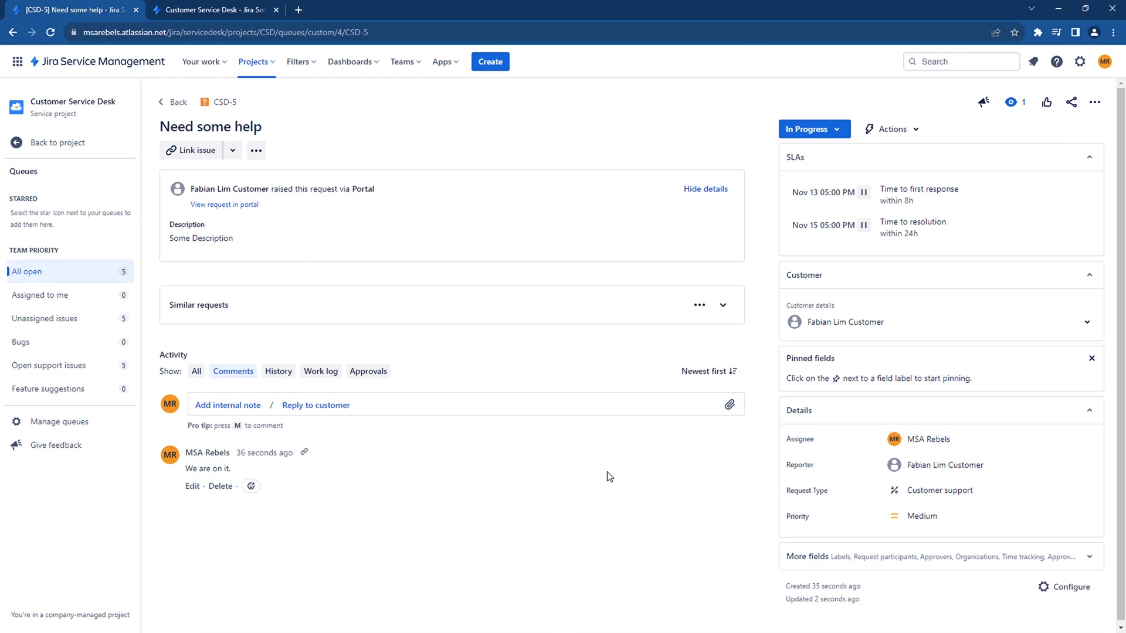
left_click(839, 132)
left_click(818, 195)
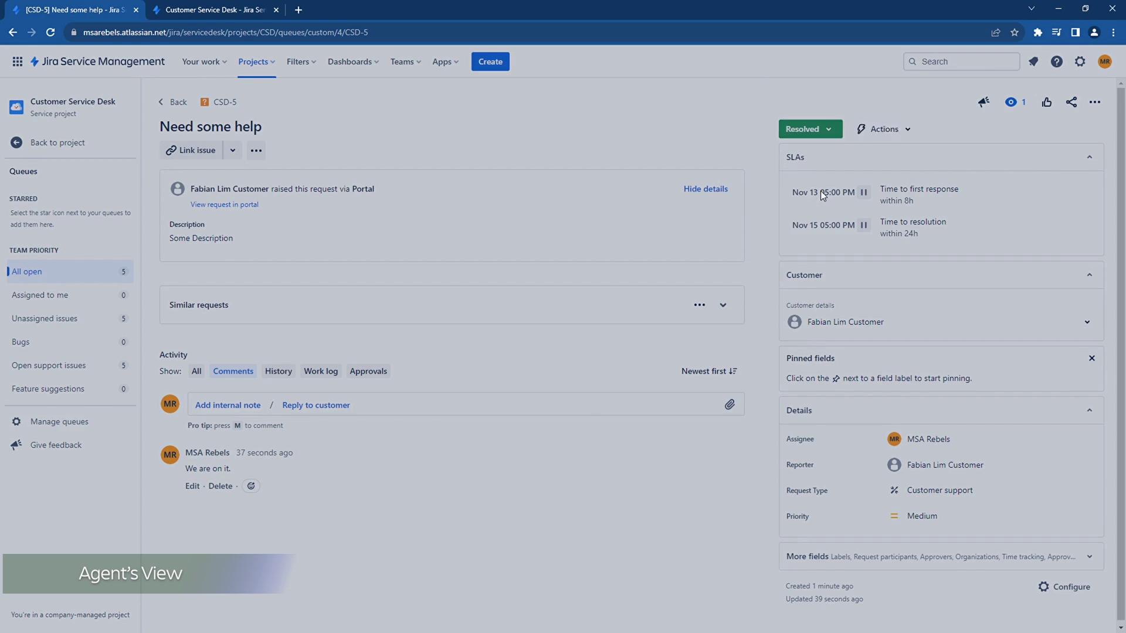
left_click(455, 238)
left_click(448, 265)
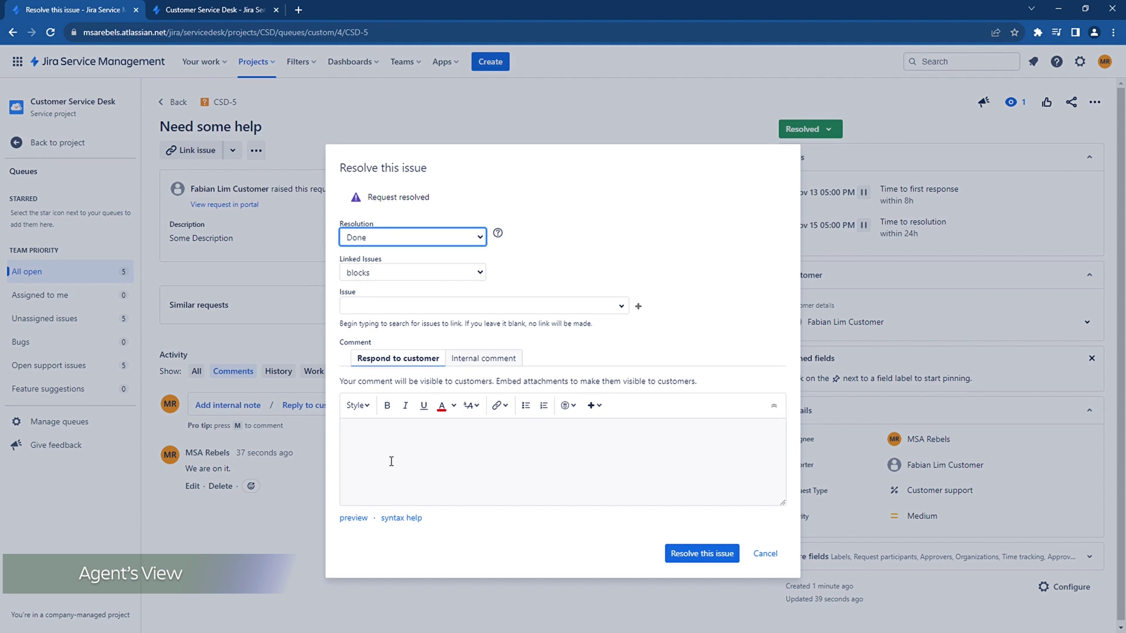
left_click(390, 461)
type("The issue has been resolved.")
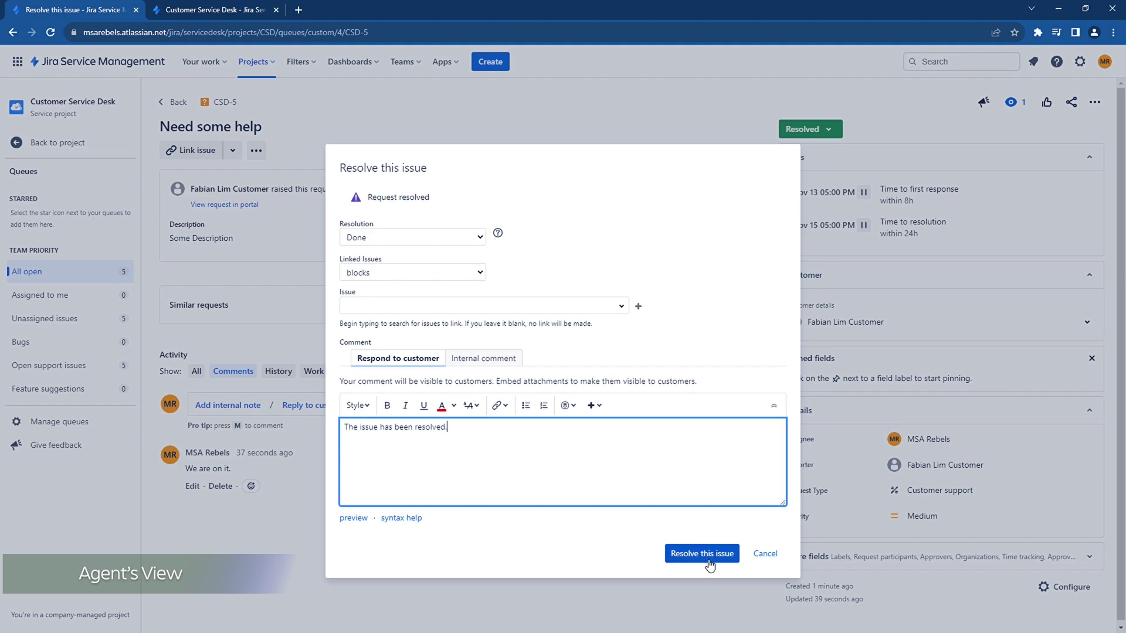
left_click(710, 555)
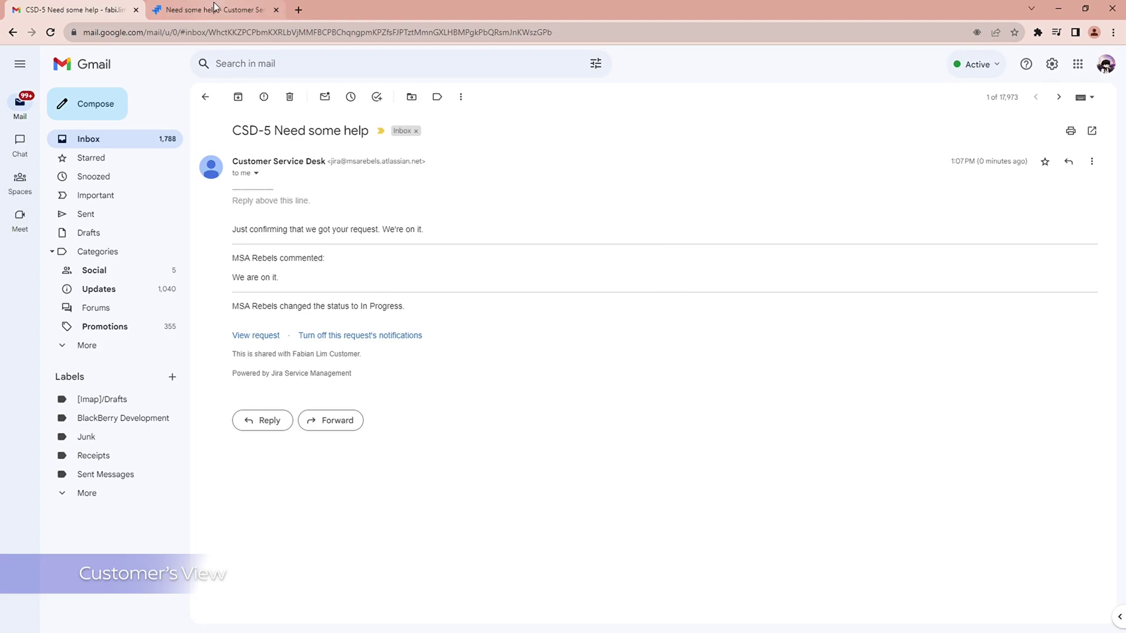
Step: Reload the portal, then email the service desk address 'Testing Email Support' with a short description
left_click(214, 9)
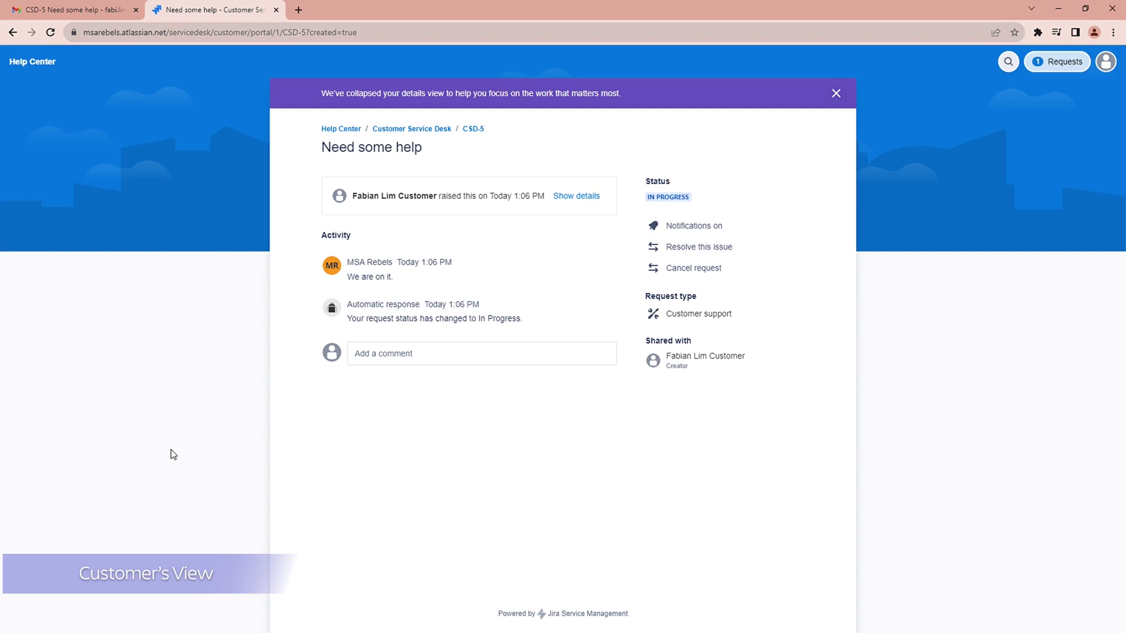
left_click(49, 33)
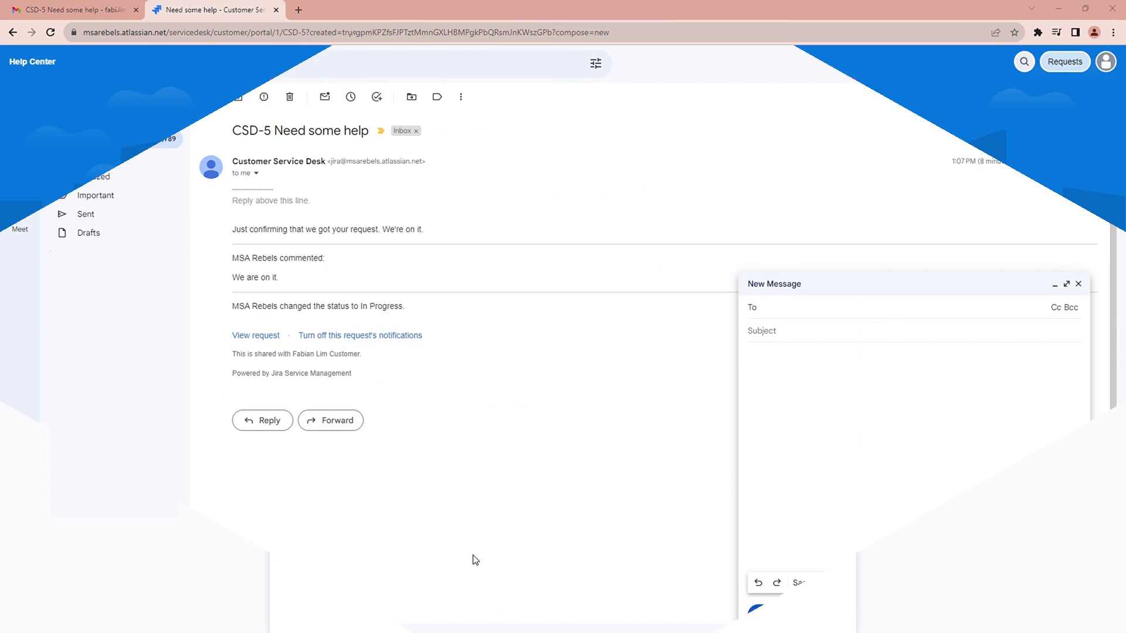
left_click(791, 312)
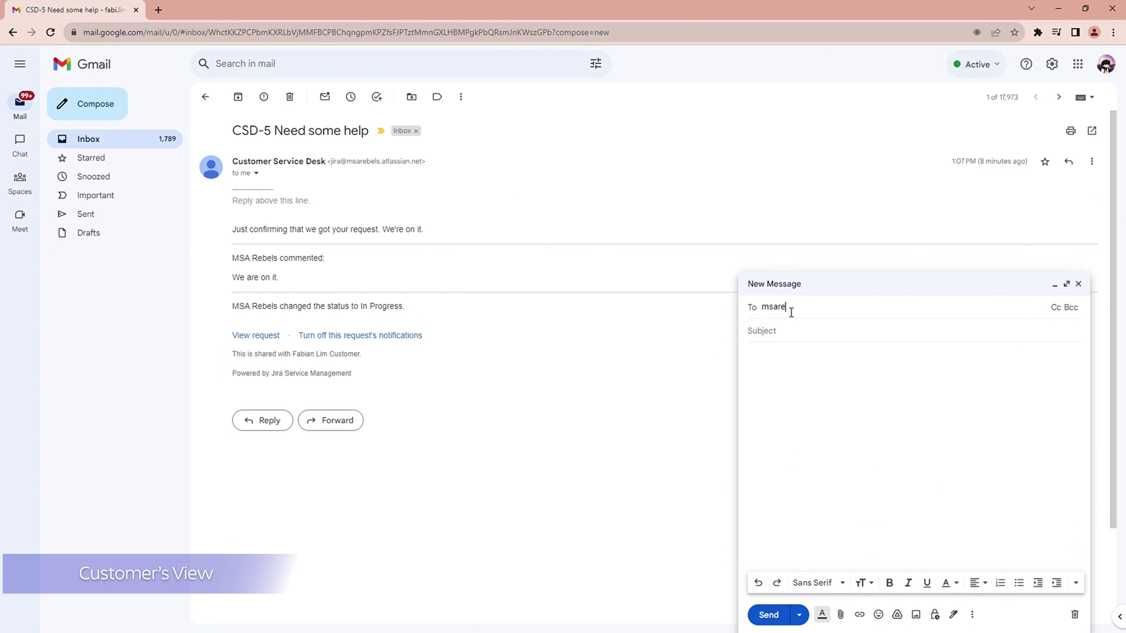
left_click(786, 332)
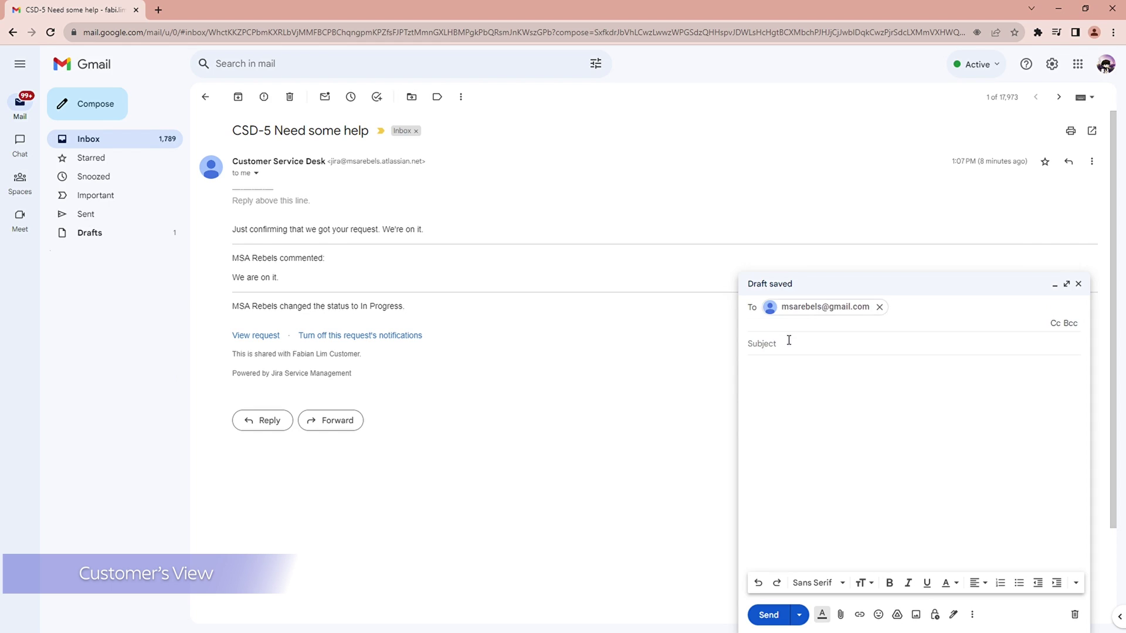
left_click(789, 339)
type("Testing Email Support")
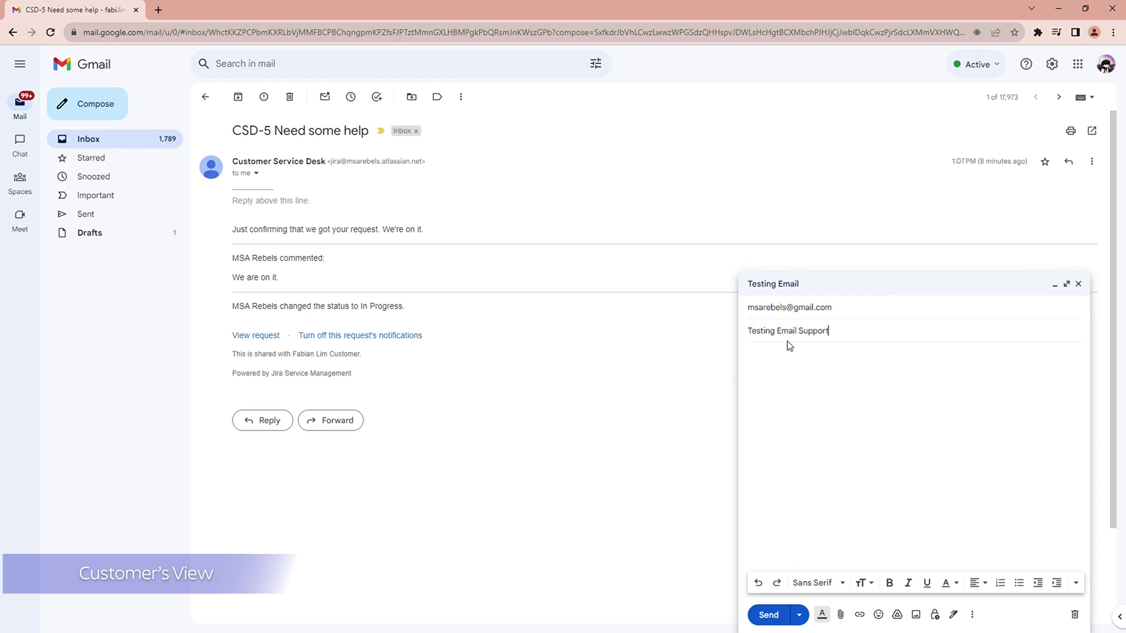
left_click(781, 377)
type("Email Support Description")
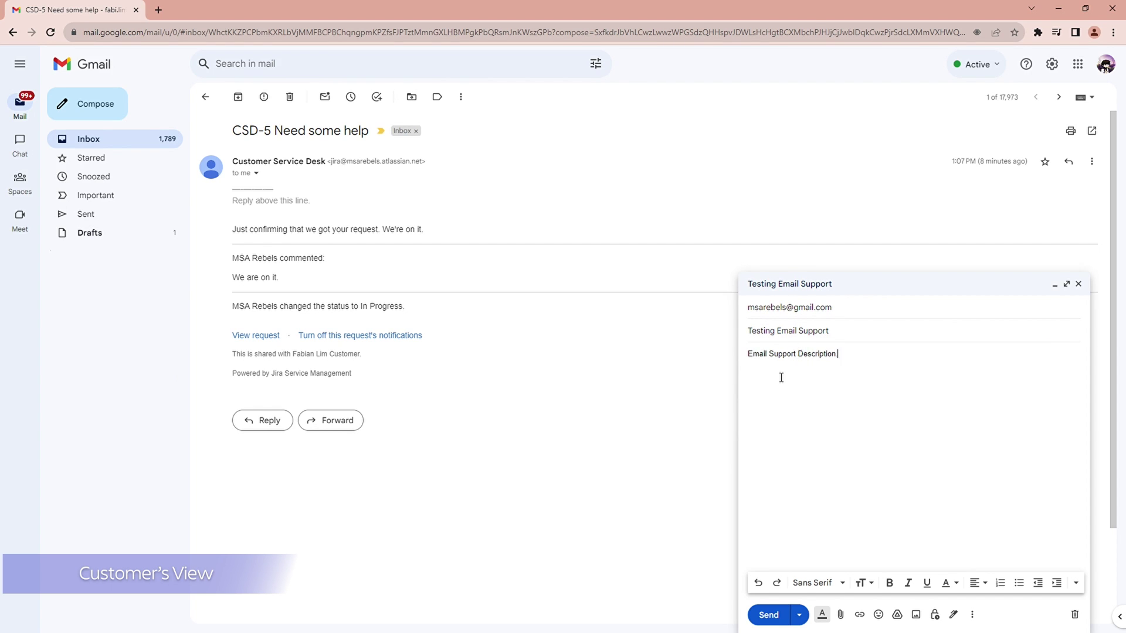
left_click(772, 619)
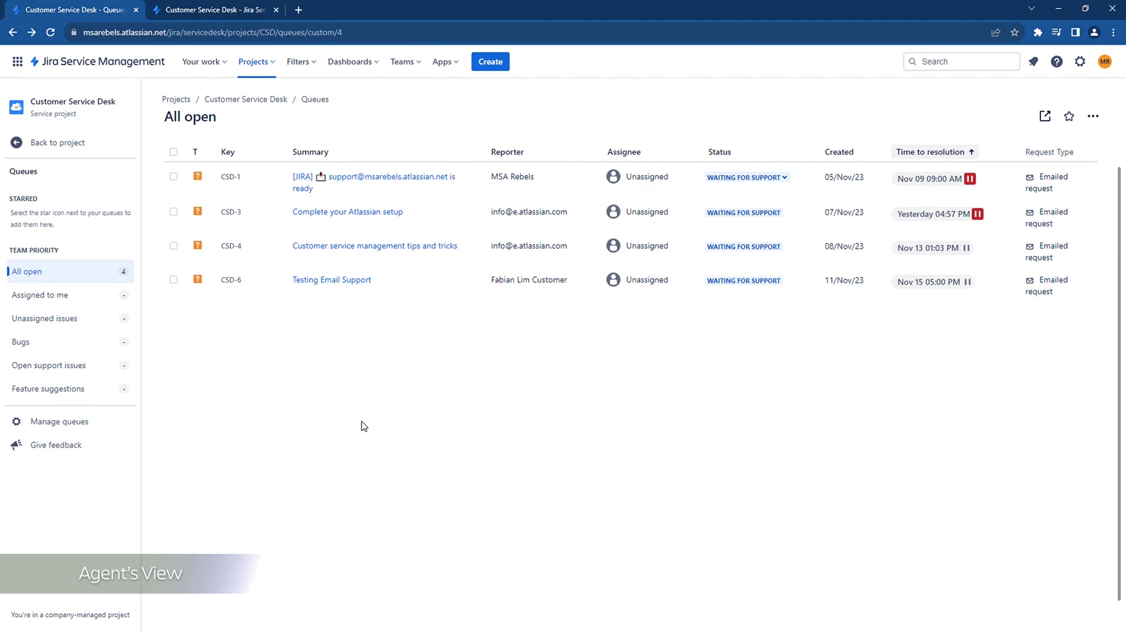
Step: Open CSD-6 'Testing Email Support', move it to In progress and assign it to yourself
left_click(338, 281)
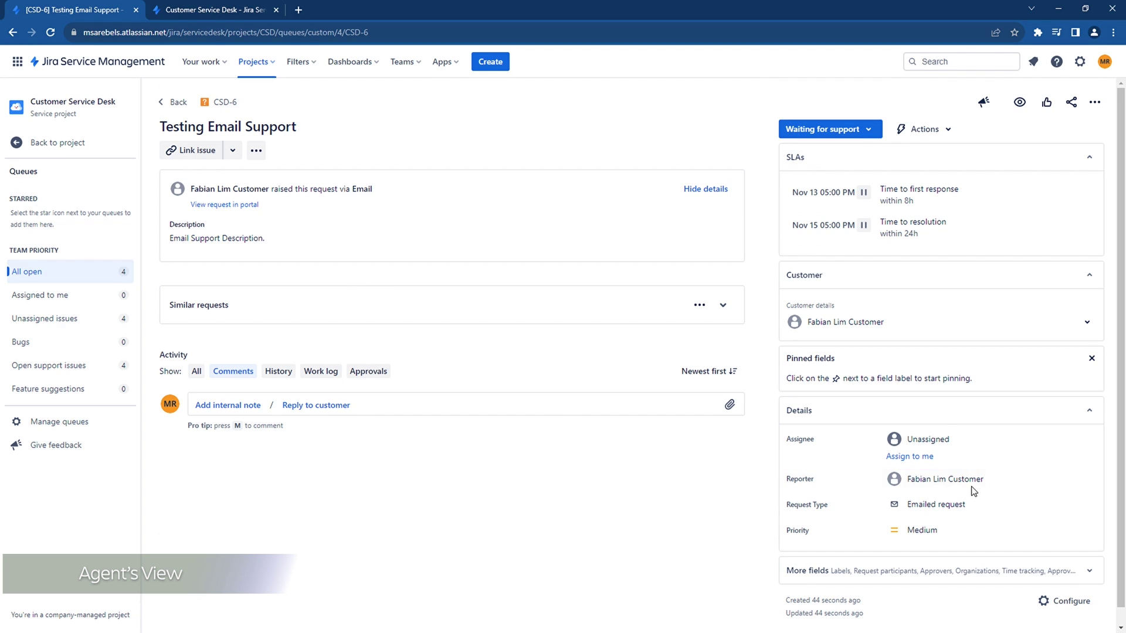
left_click(867, 130)
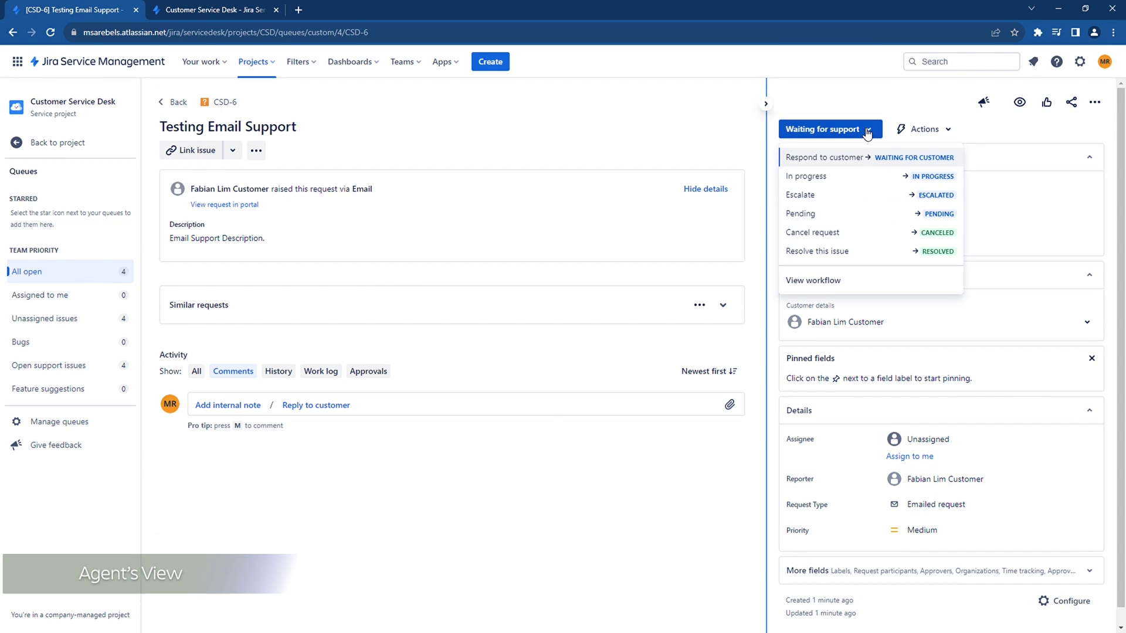
left_click(852, 175)
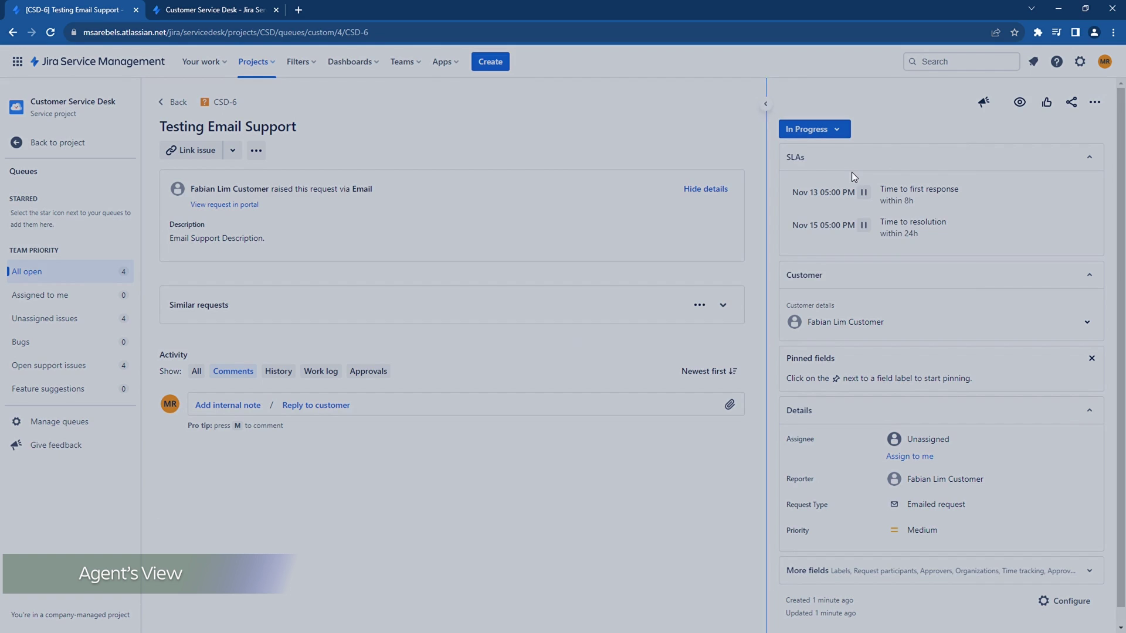
left_click(363, 273)
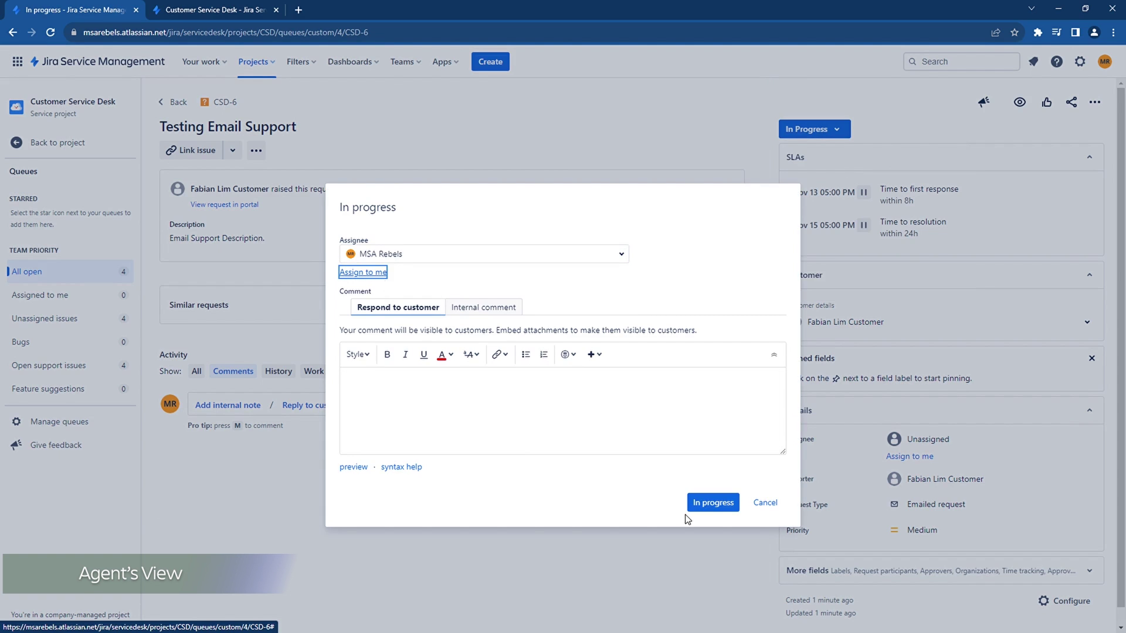
left_click(709, 504)
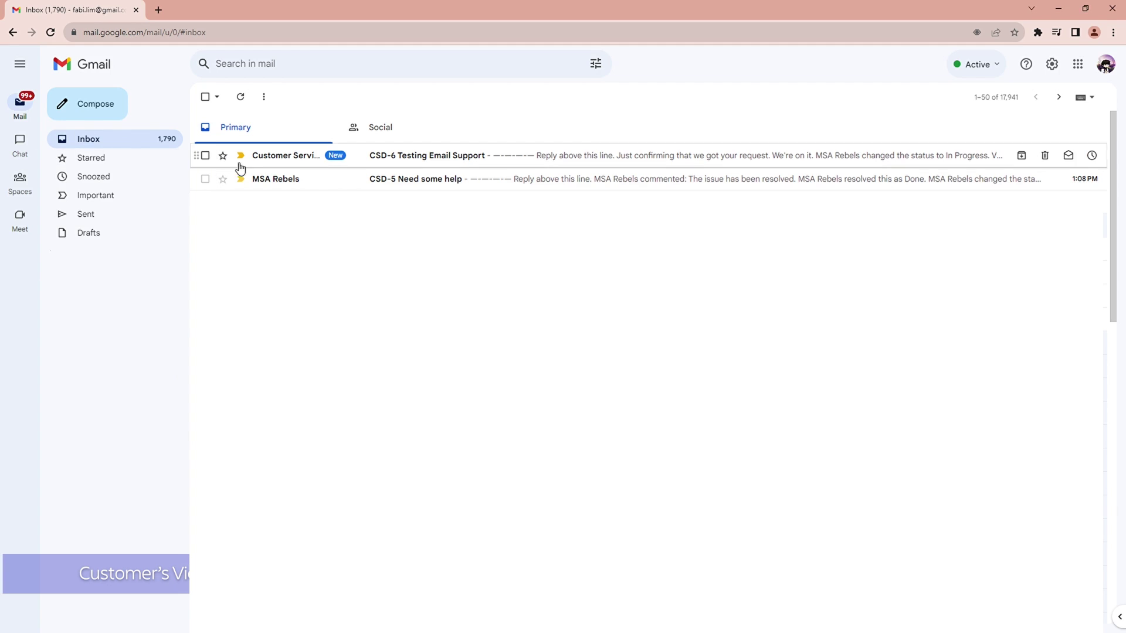
Step: Reply 'Thank you!' to the CSD-6 Testing Email Support notification email
left_click(281, 156)
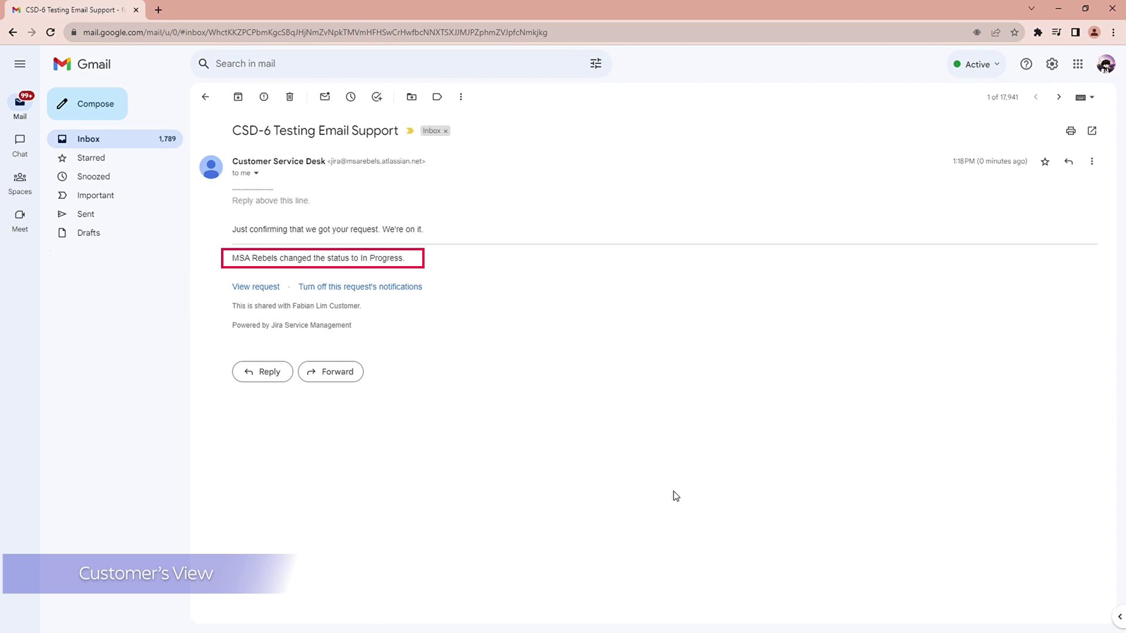
left_click(269, 378)
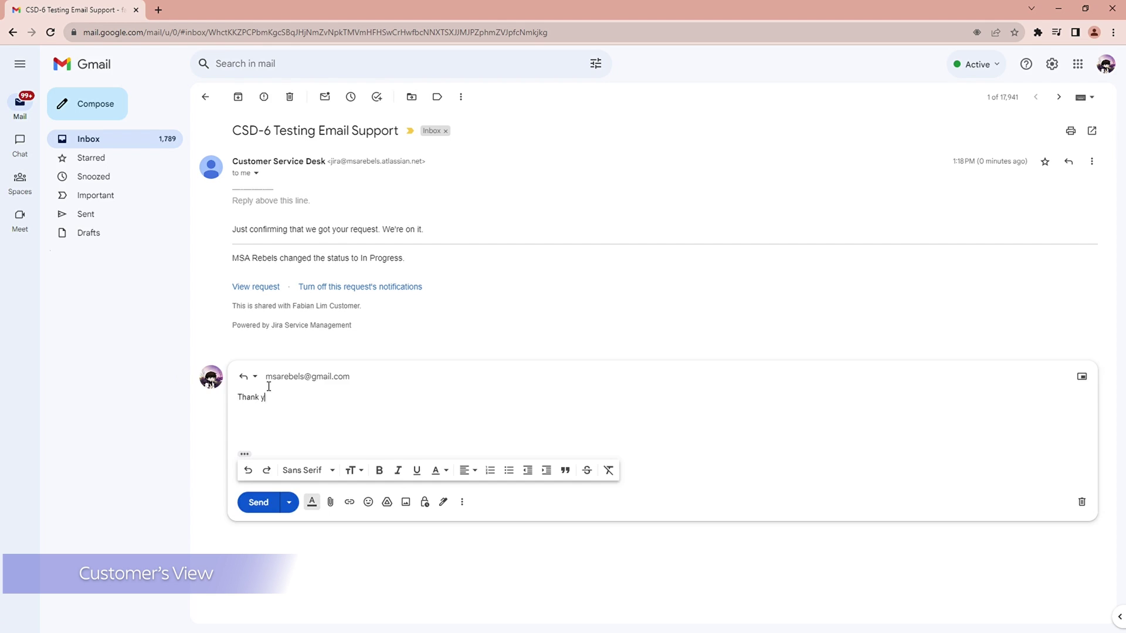
type("Thank you!")
left_click(260, 503)
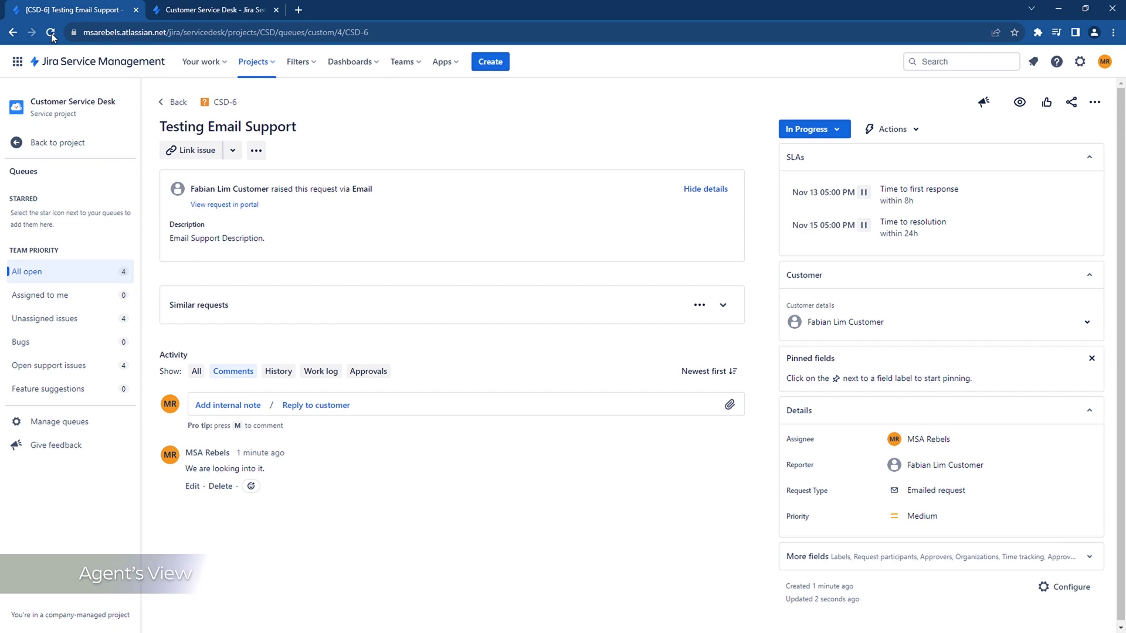
Step: Reload CSD-6 and resolve it as Done with the reply 'The ticket has been resolved.'
left_click(51, 32)
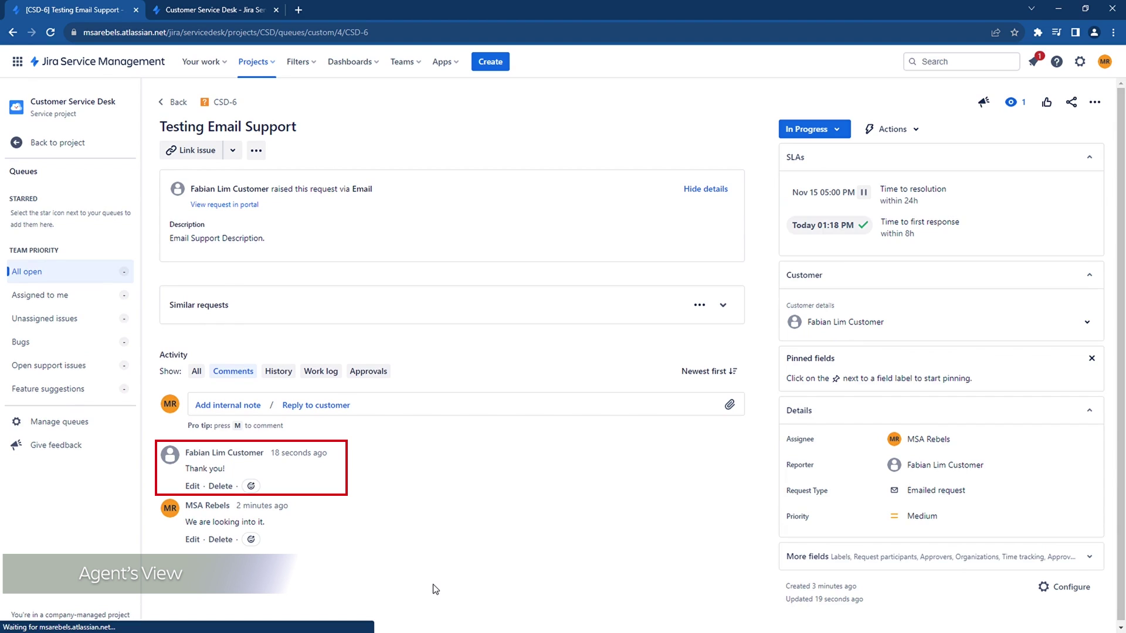
left_click(838, 132)
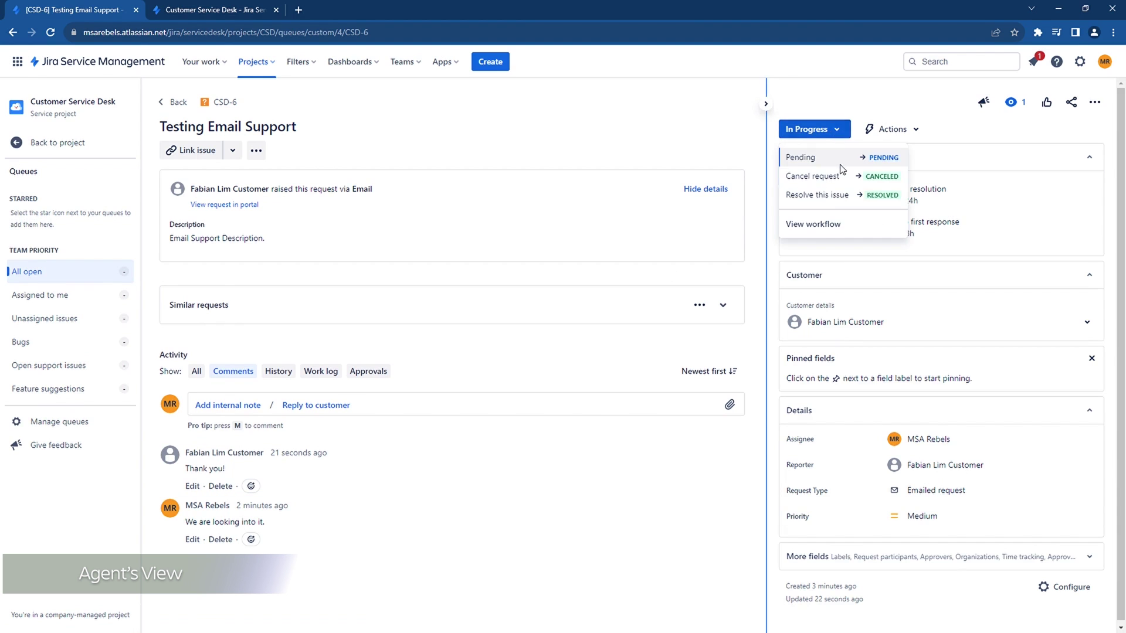
left_click(836, 195)
left_click(413, 237)
left_click(378, 271)
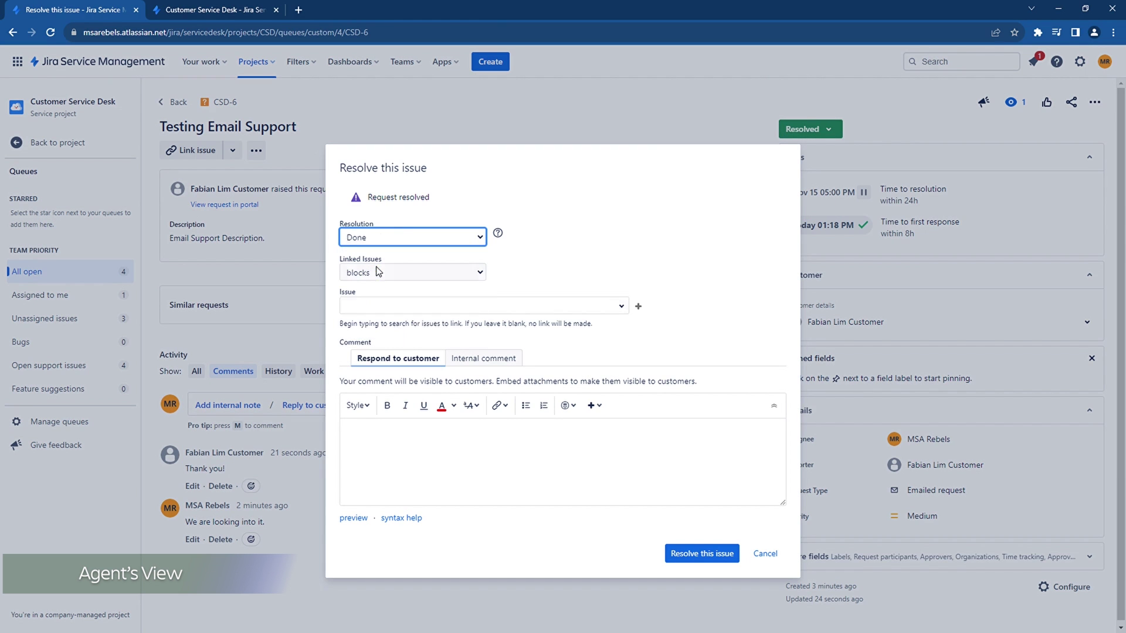
left_click(381, 460)
type("The ticket has")
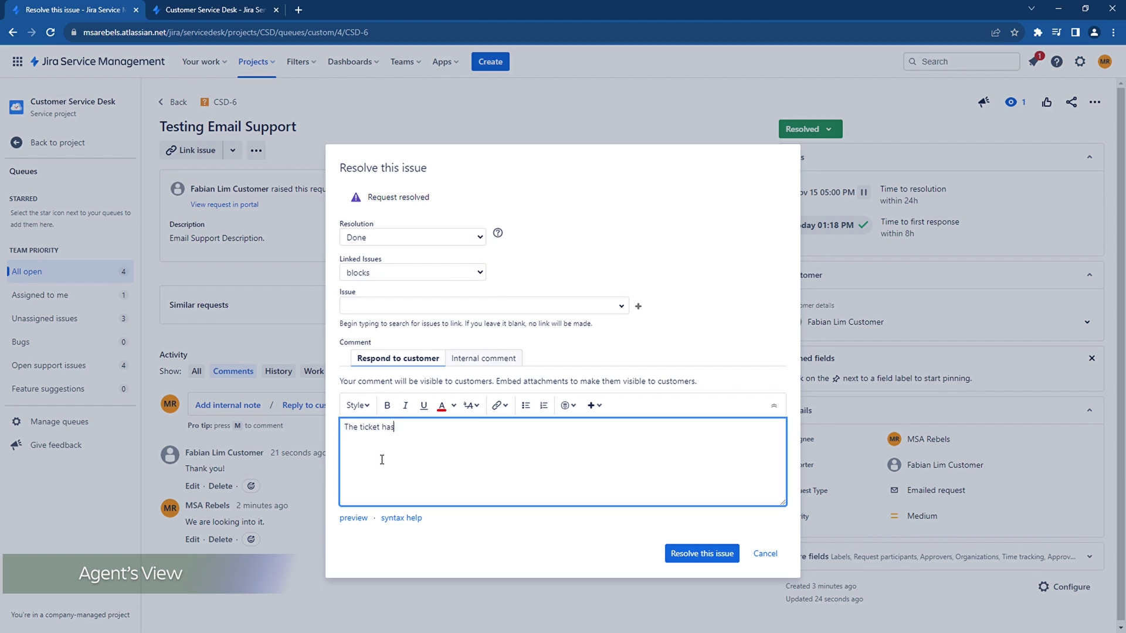
type(" been resolved.")
left_click(702, 554)
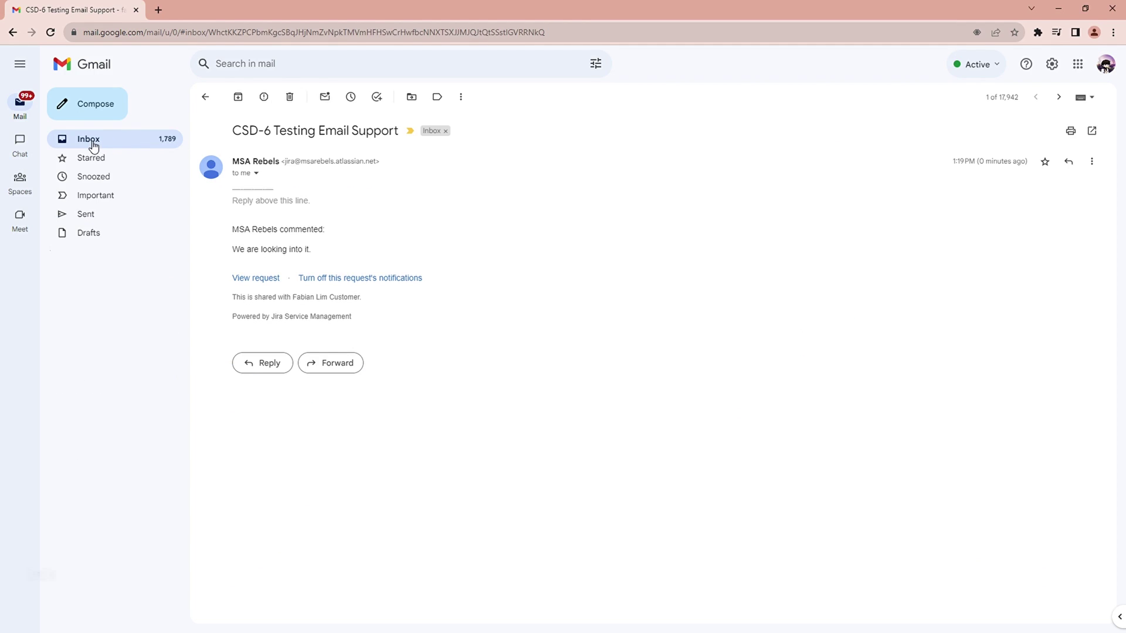
left_click(93, 145)
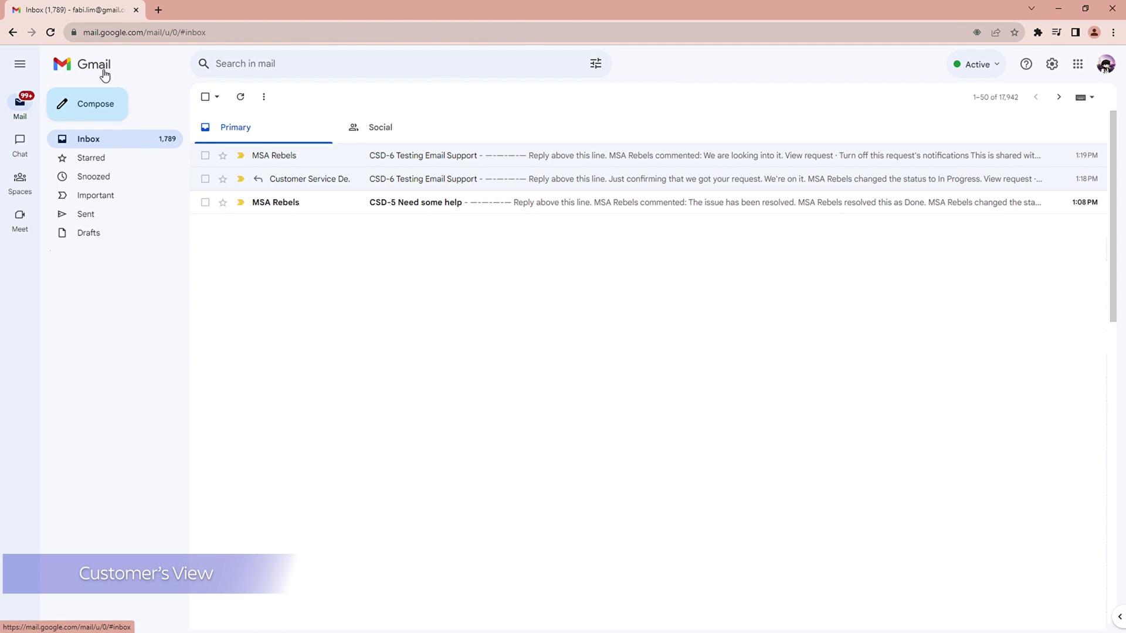
Step: Refresh the inbox, open the CSD-6 resolution email and rate the service Very good
left_click(51, 33)
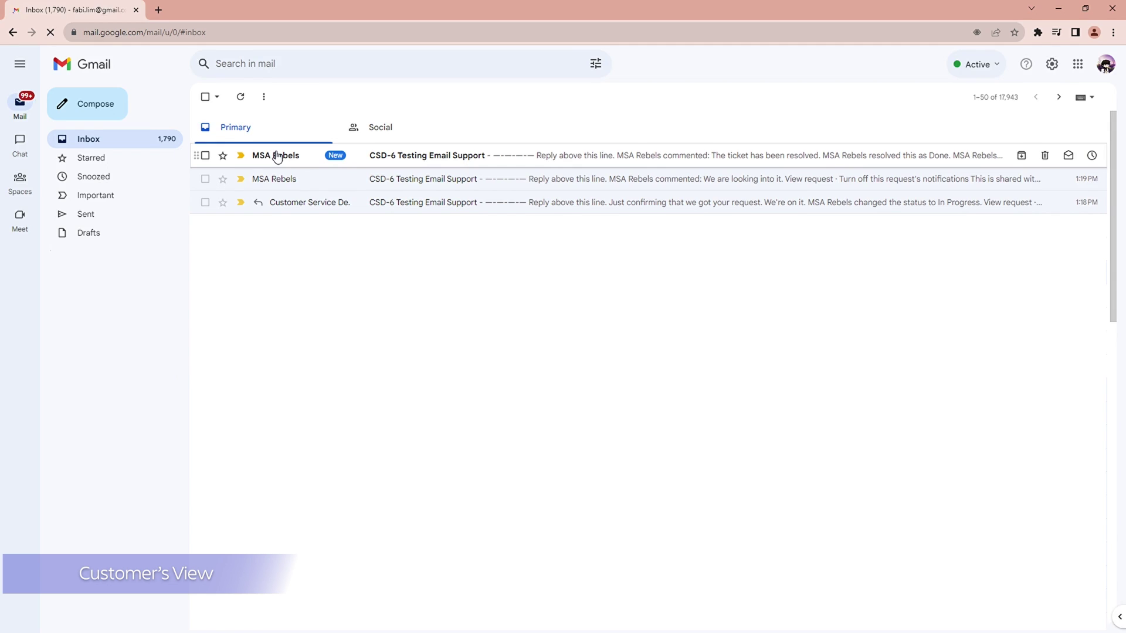
left_click(276, 156)
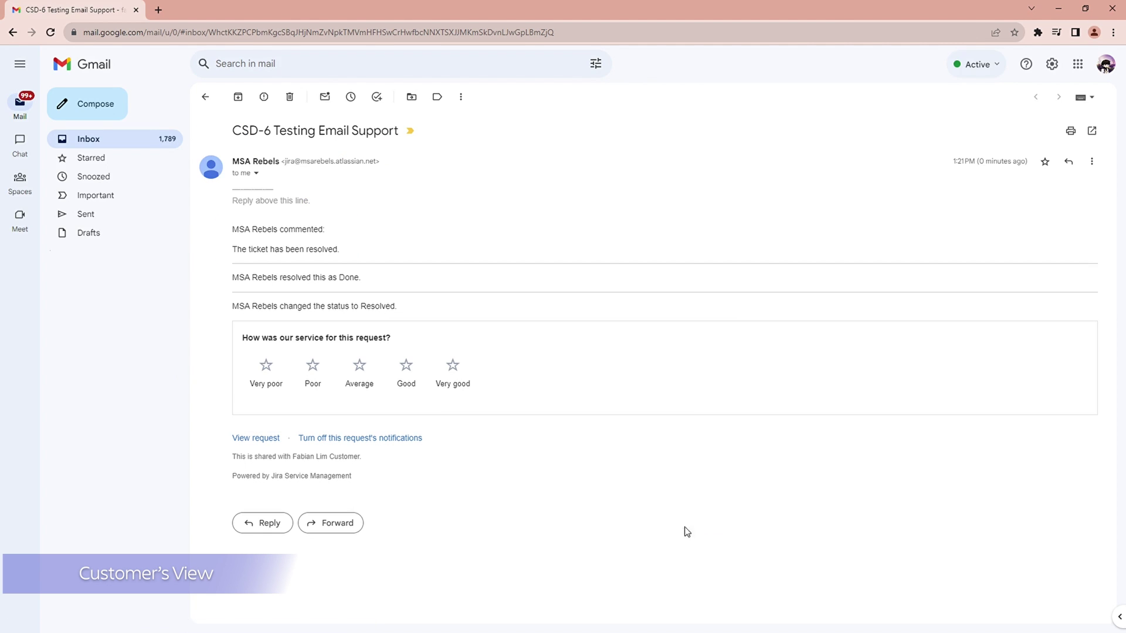
left_click(455, 371)
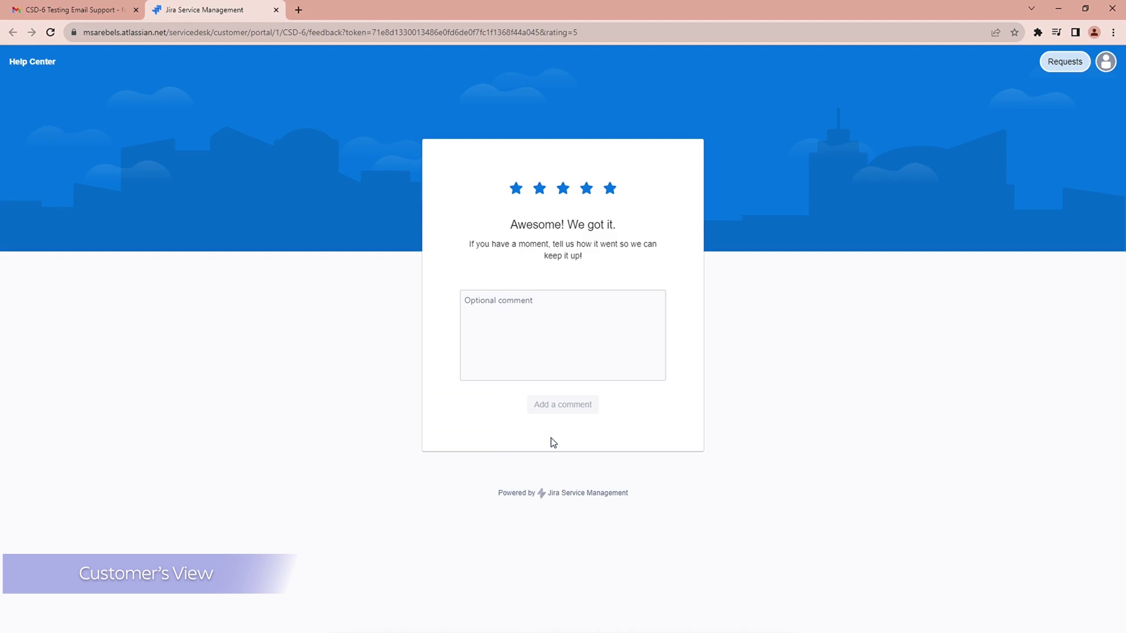
Step: Add a short optional feedback comment to the five-star CSD-6 rating
left_click(527, 325)
type("Thanks")
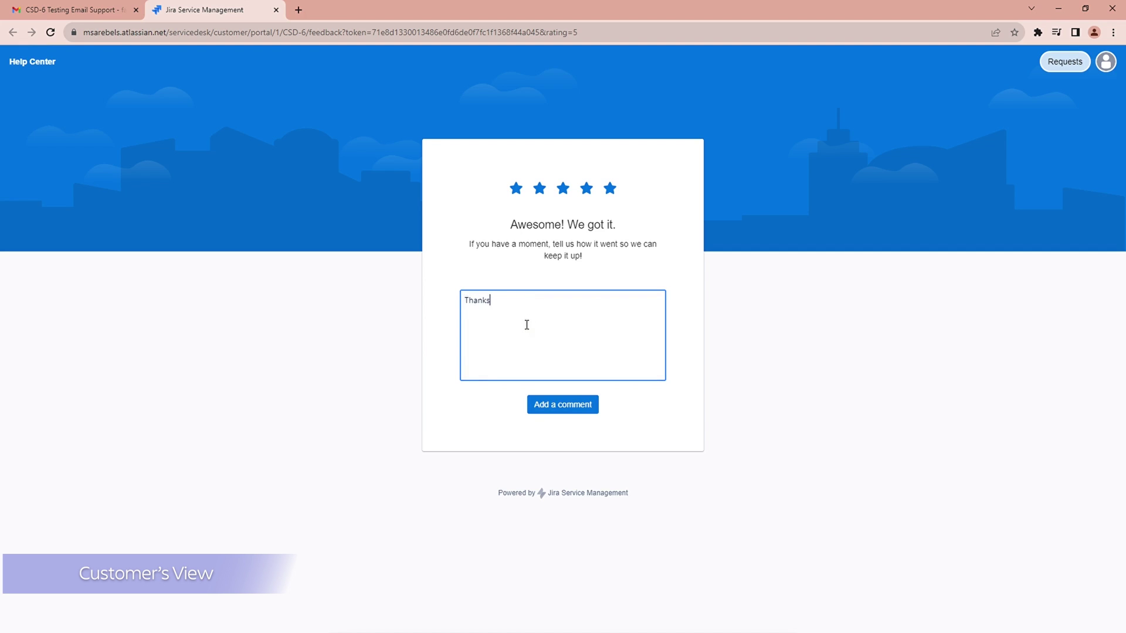
left_click(562, 405)
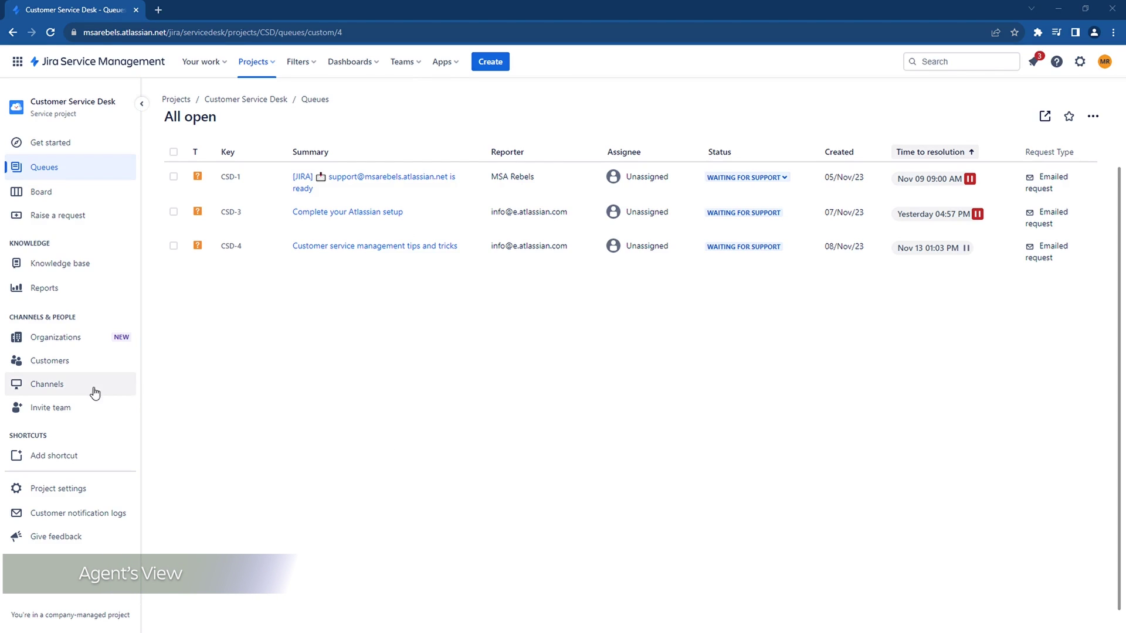
Step: Bring up the project's Chat channel settings and go to the connected Slack workspace
mouse_move(77, 392)
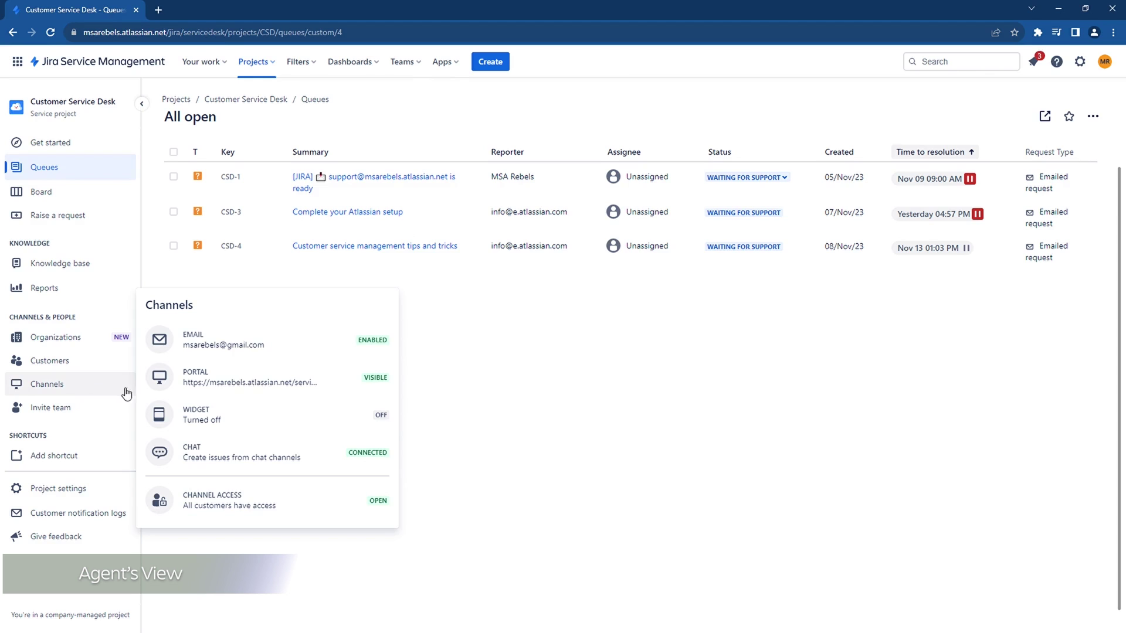
left_click(364, 462)
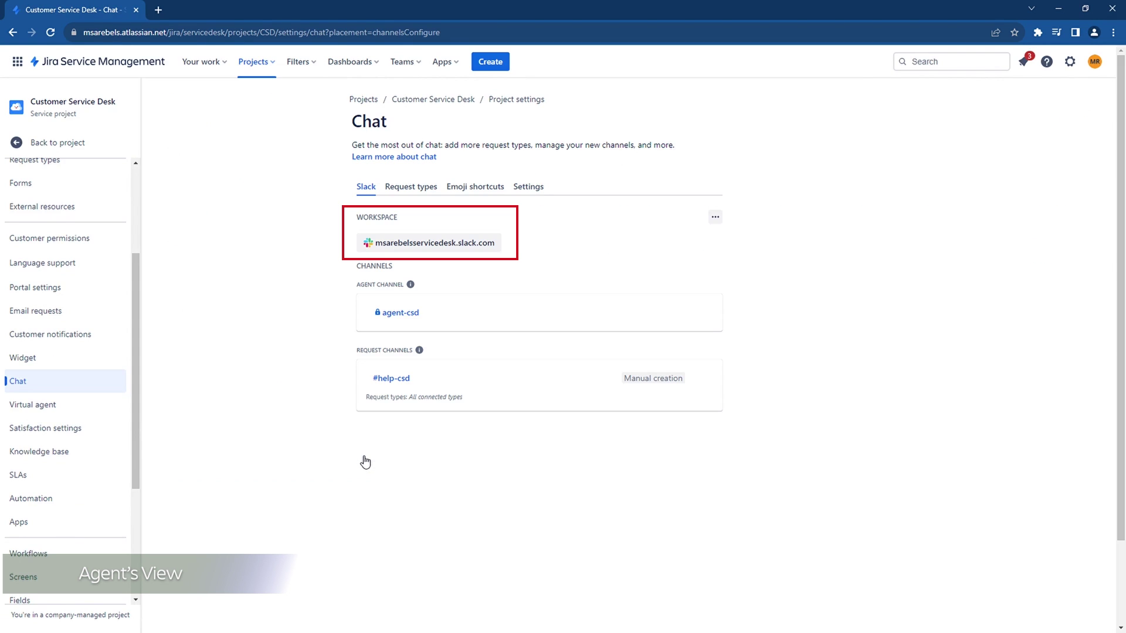
left_click(404, 247)
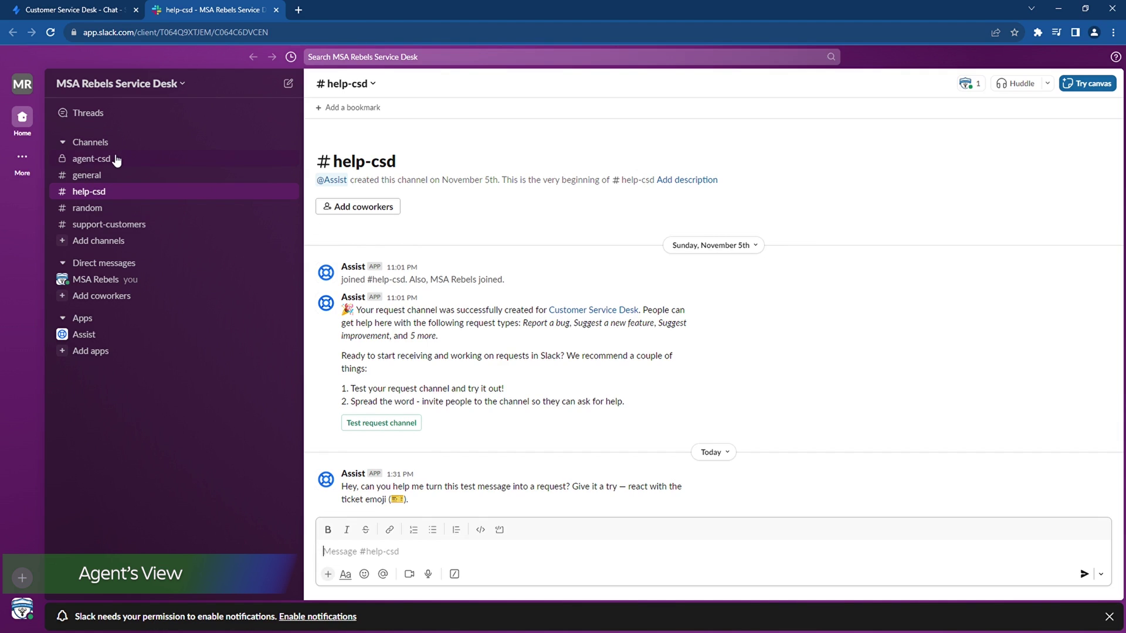
Step: Check agent-csd, then invite the customer's e-mail address to the #help-csd Slack channel
left_click(92, 158)
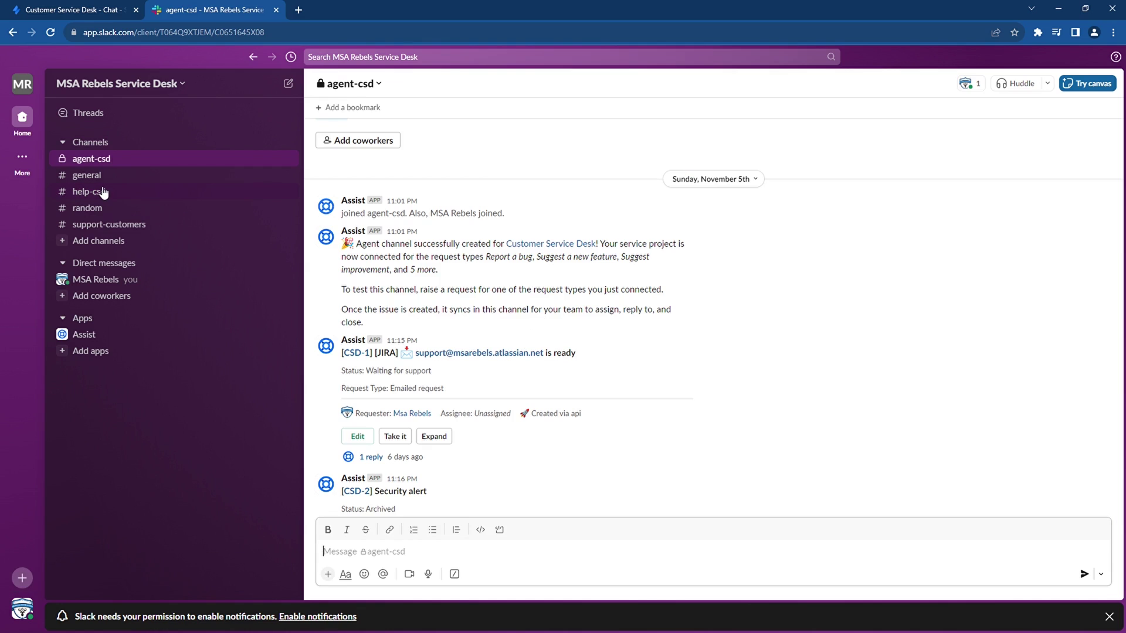
left_click(102, 193)
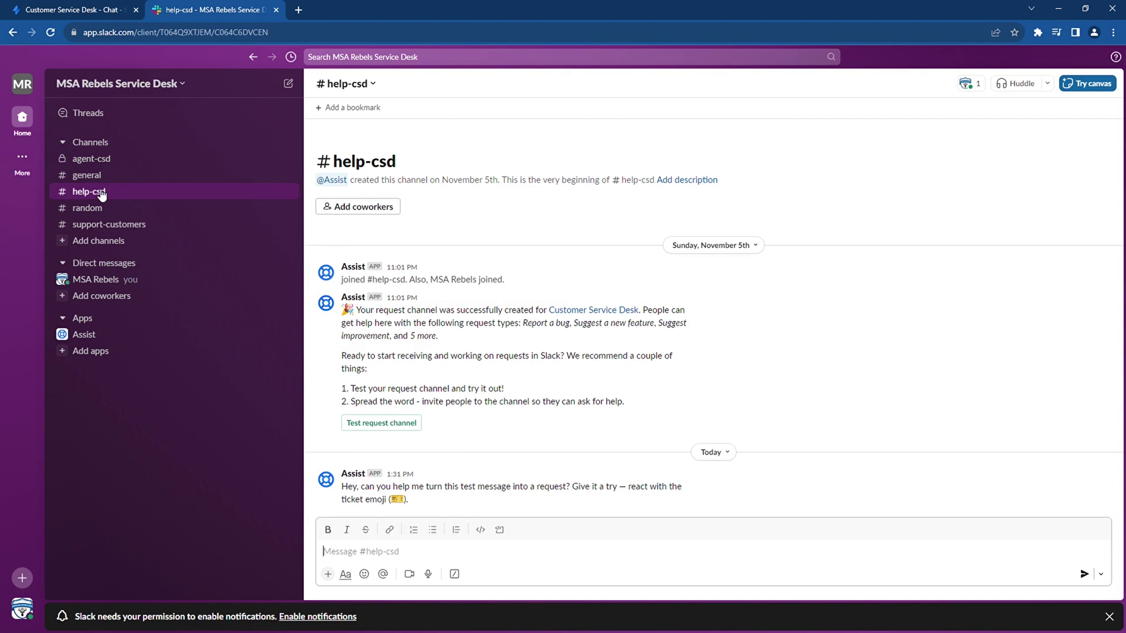
left_click(972, 83)
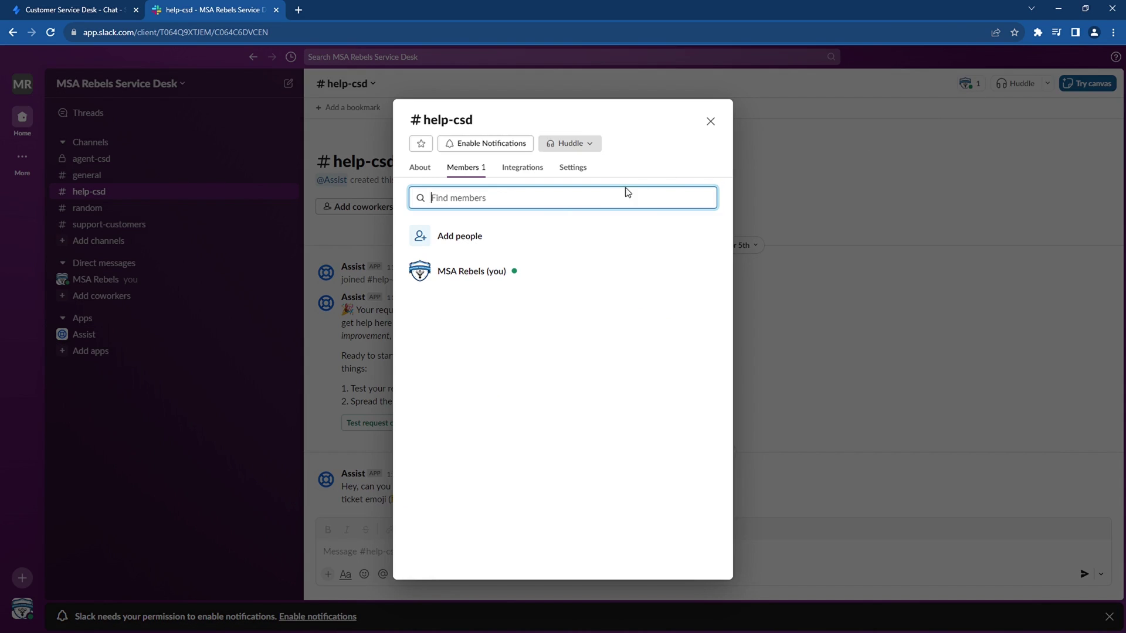
left_click(478, 237)
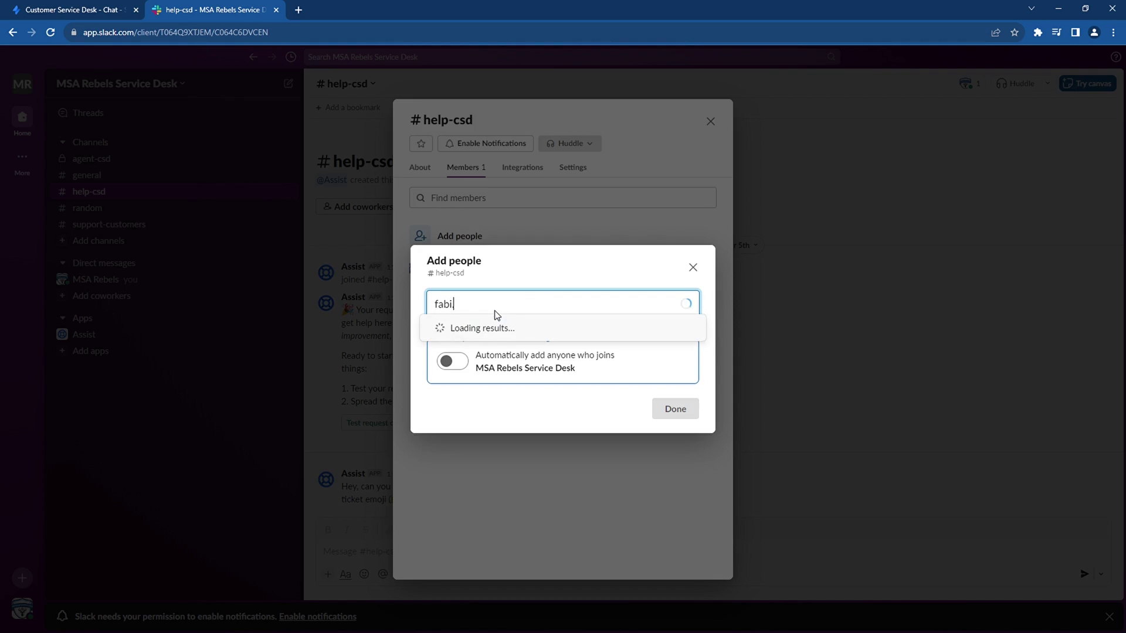
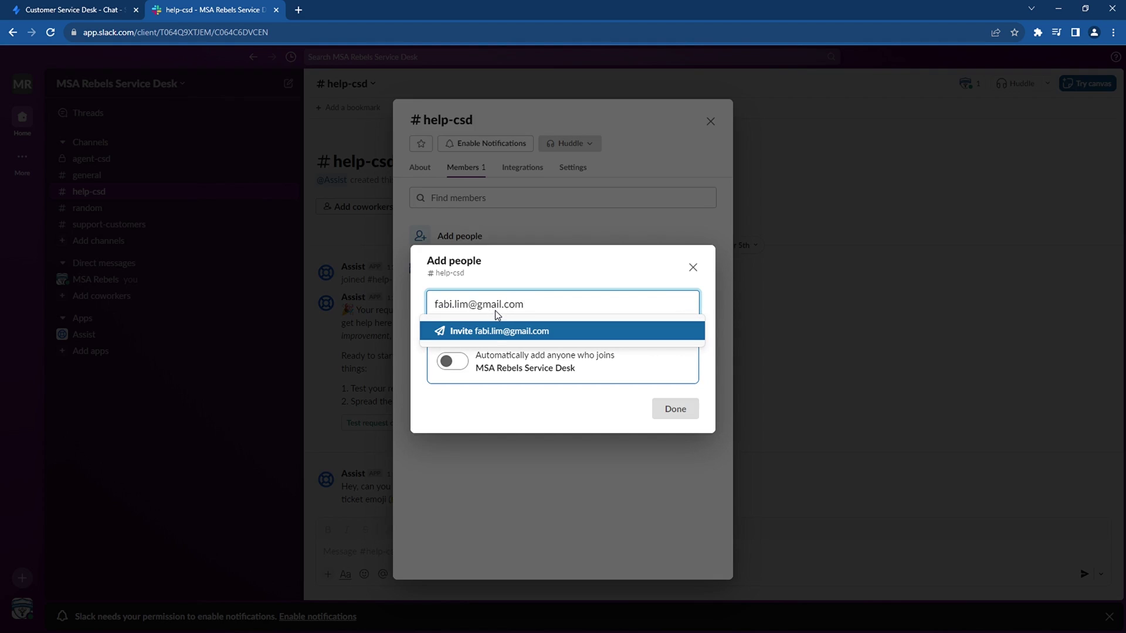
left_click(495, 328)
left_click(662, 408)
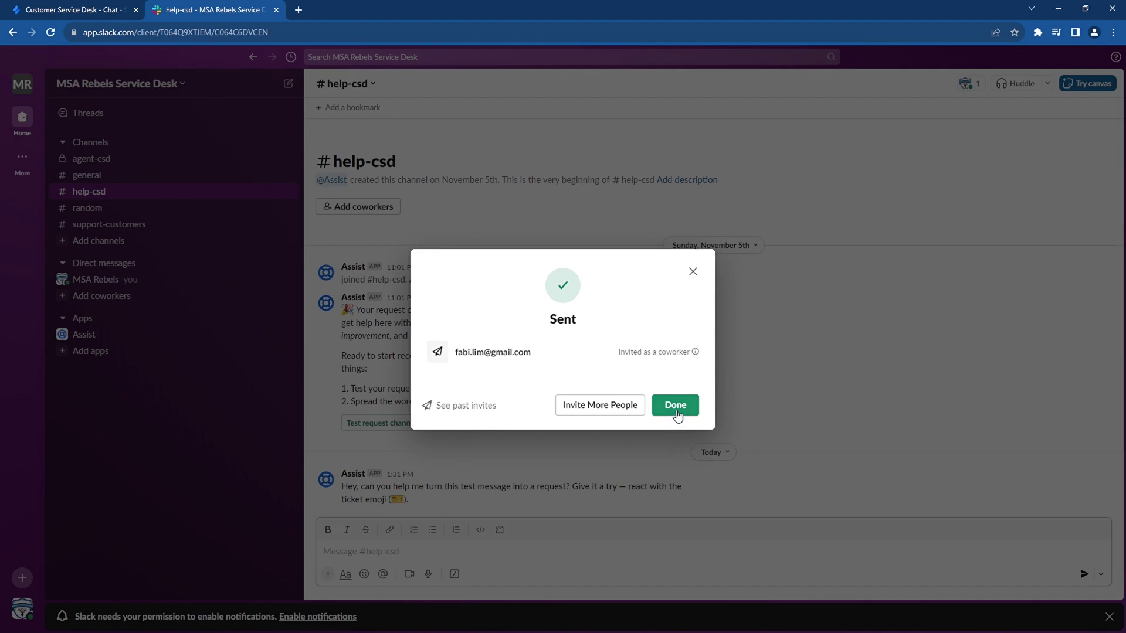
left_click(676, 407)
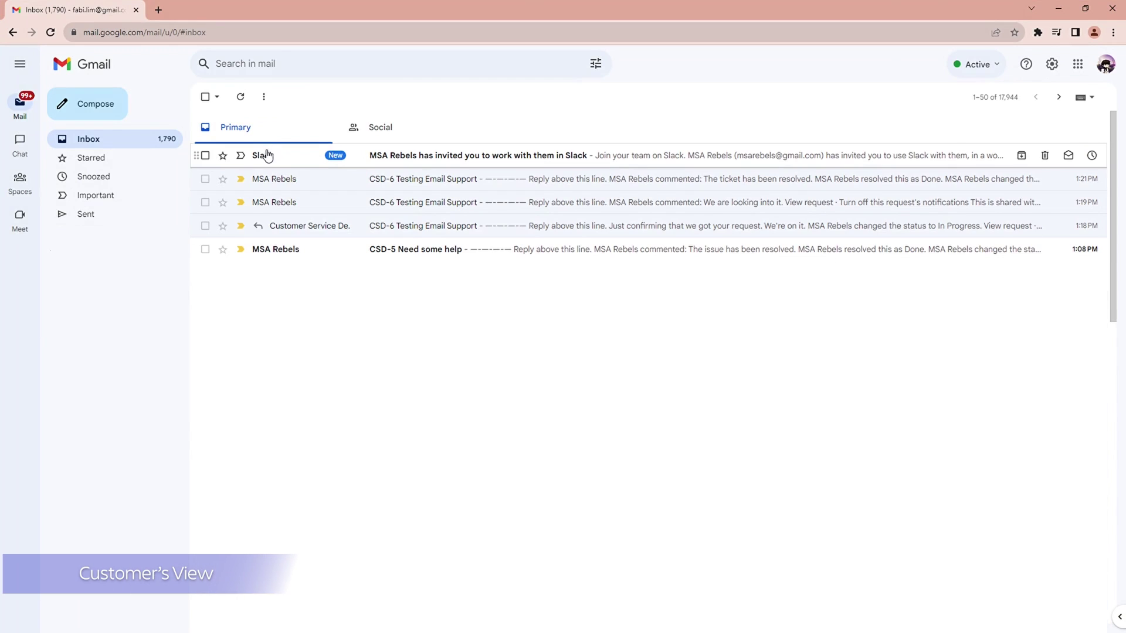
Step: Accept the Slack invitation email with JOIN NOW to join MSA Rebels Service Desk
left_click(268, 154)
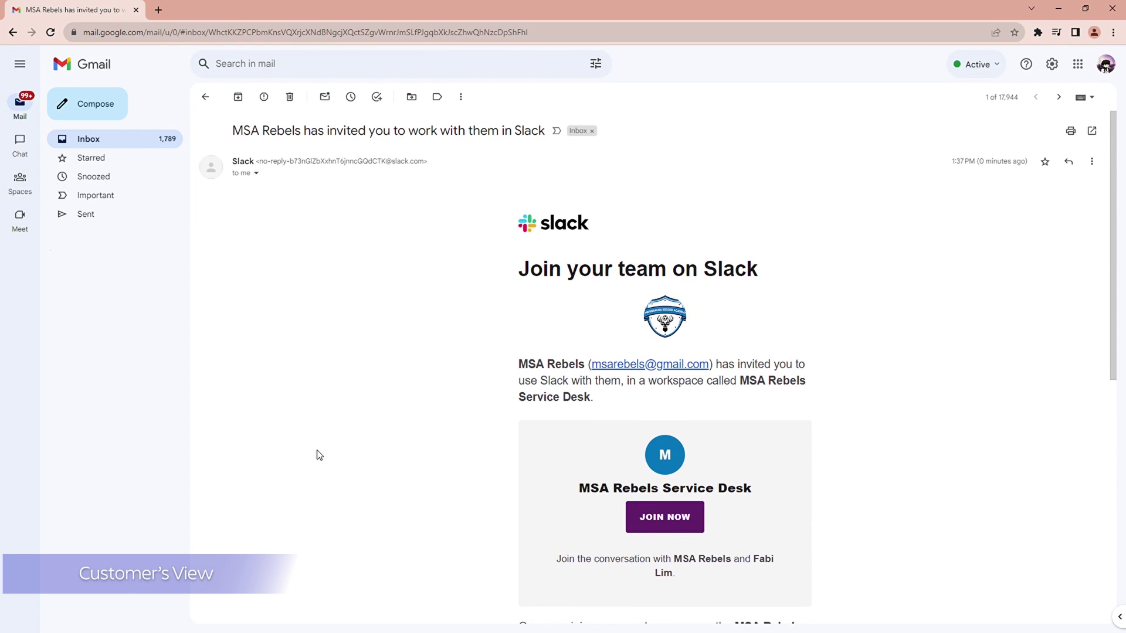
scroll(319, 455, "down", 4)
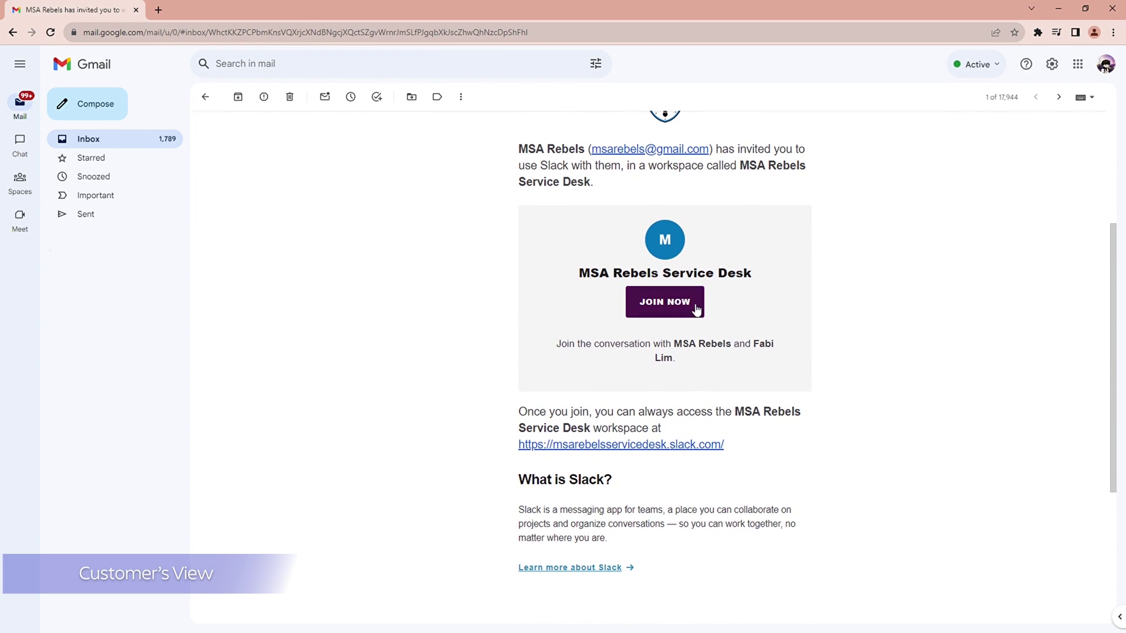
left_click(695, 308)
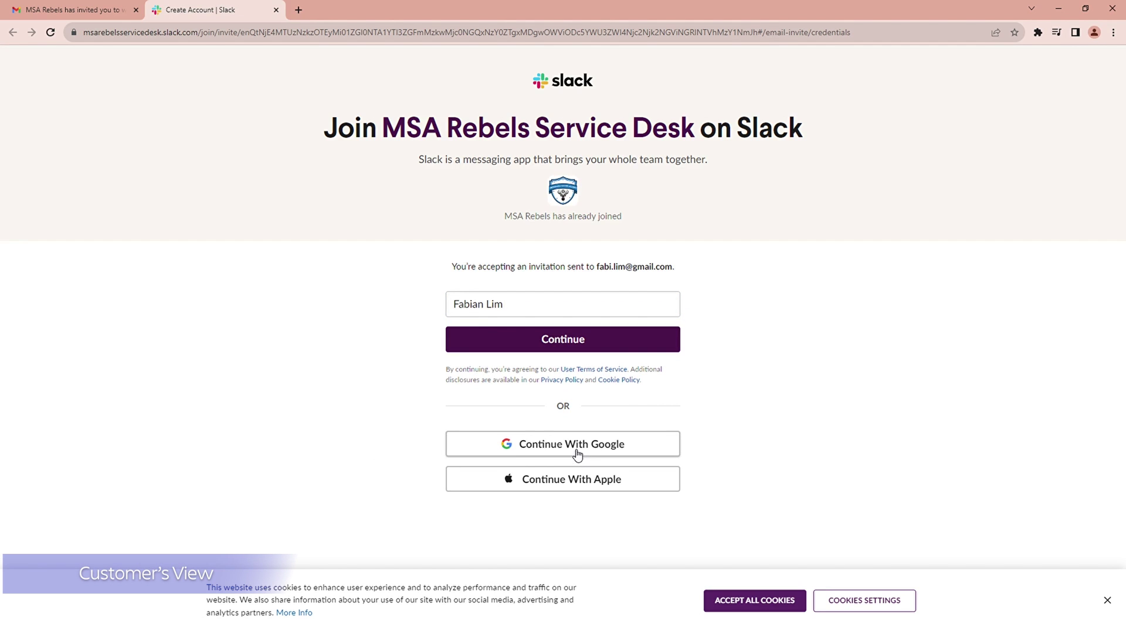
Step: Sign up to the MSA Rebels Service Desk workspace with the customer's Google account and use Slack in the browser
left_click(578, 457)
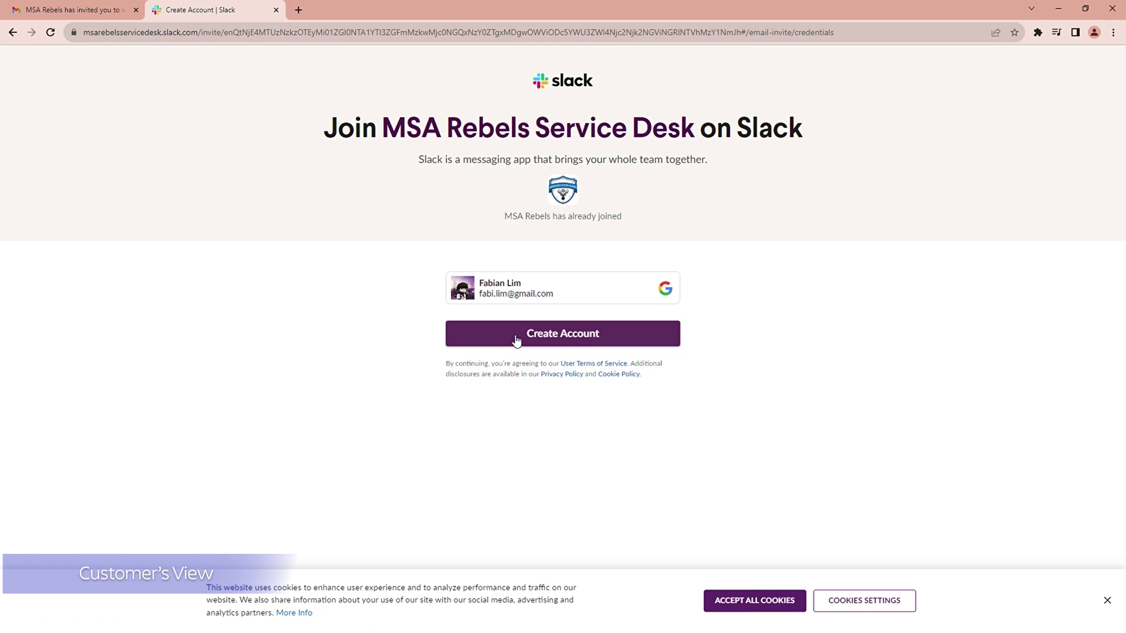
left_click(516, 337)
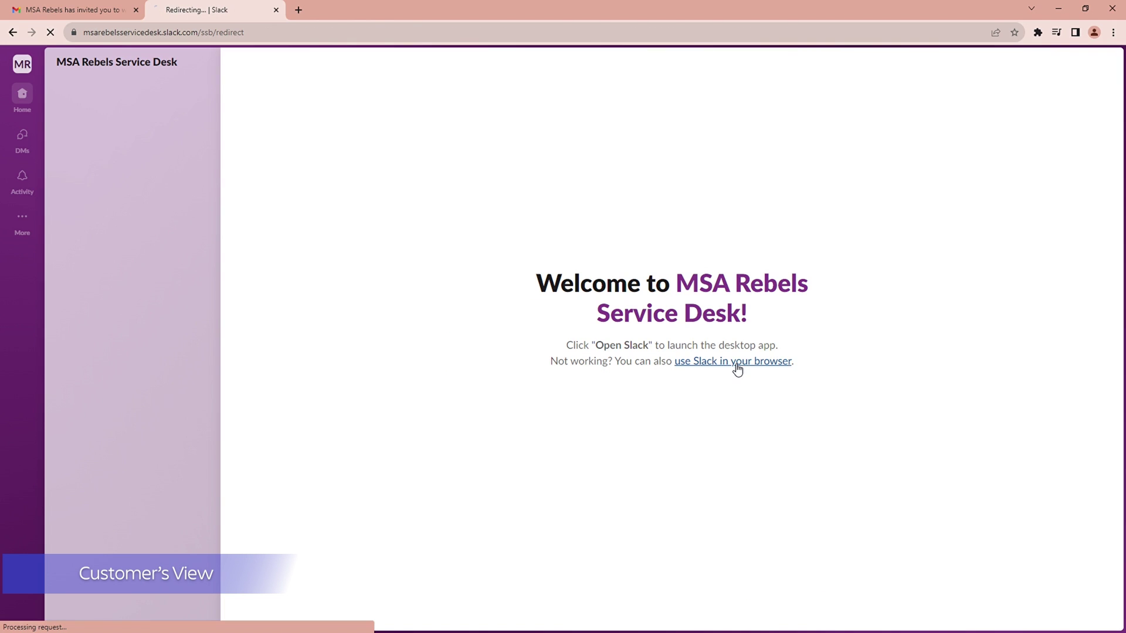
left_click(737, 368)
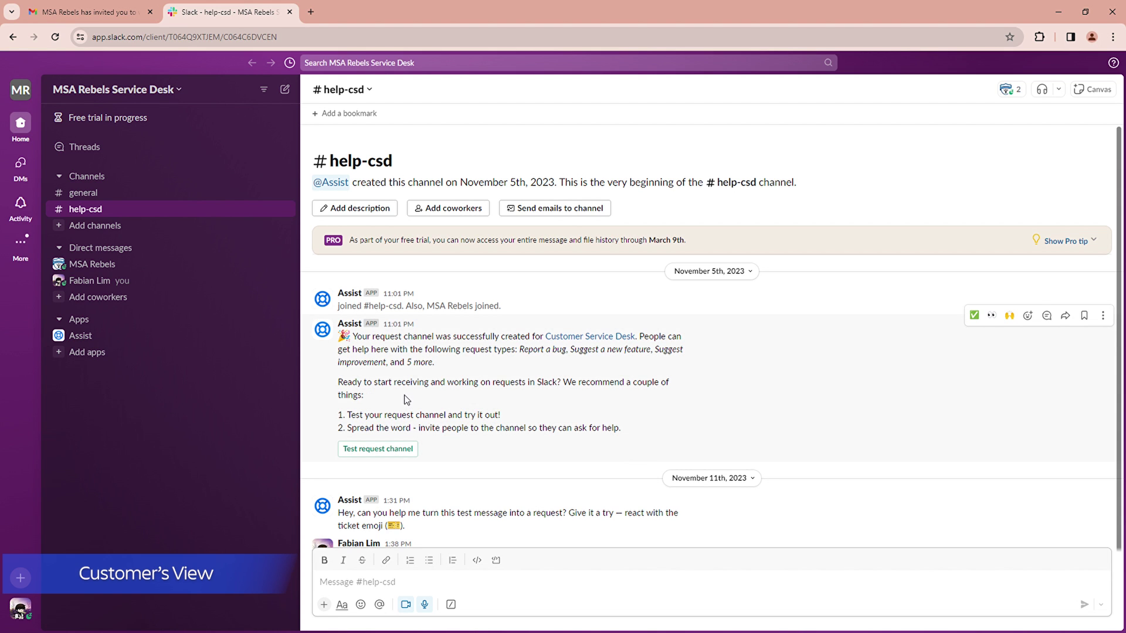
Step: Raise a Customer support request 'Support from Slack Channel' with description 'Support please' from help-csd
scroll(387, 440, "down", 1)
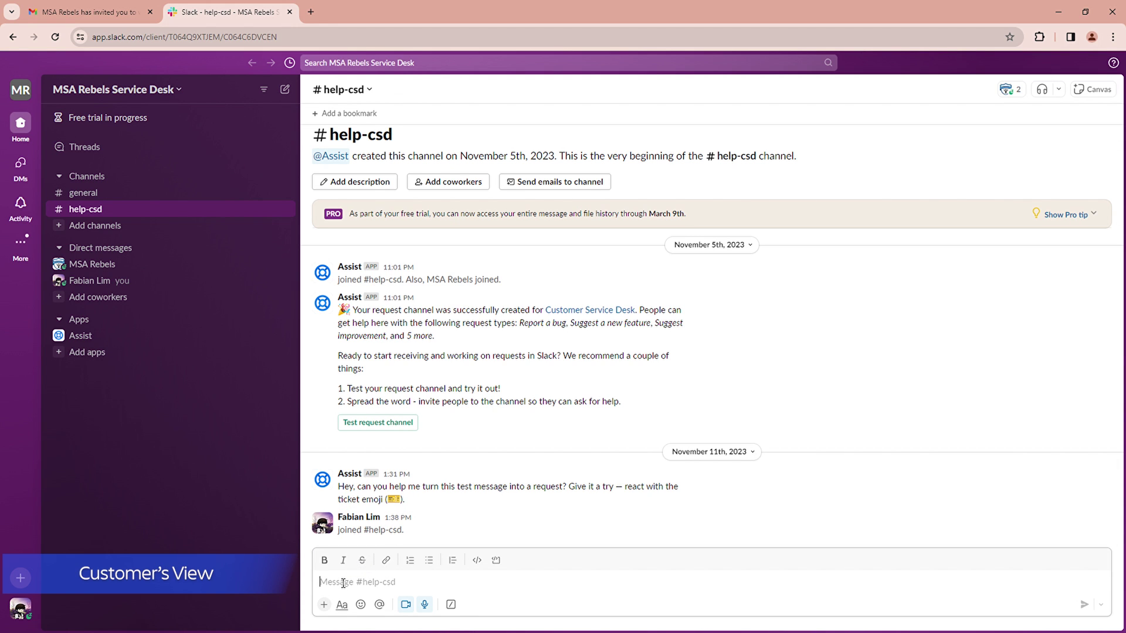
type("/")
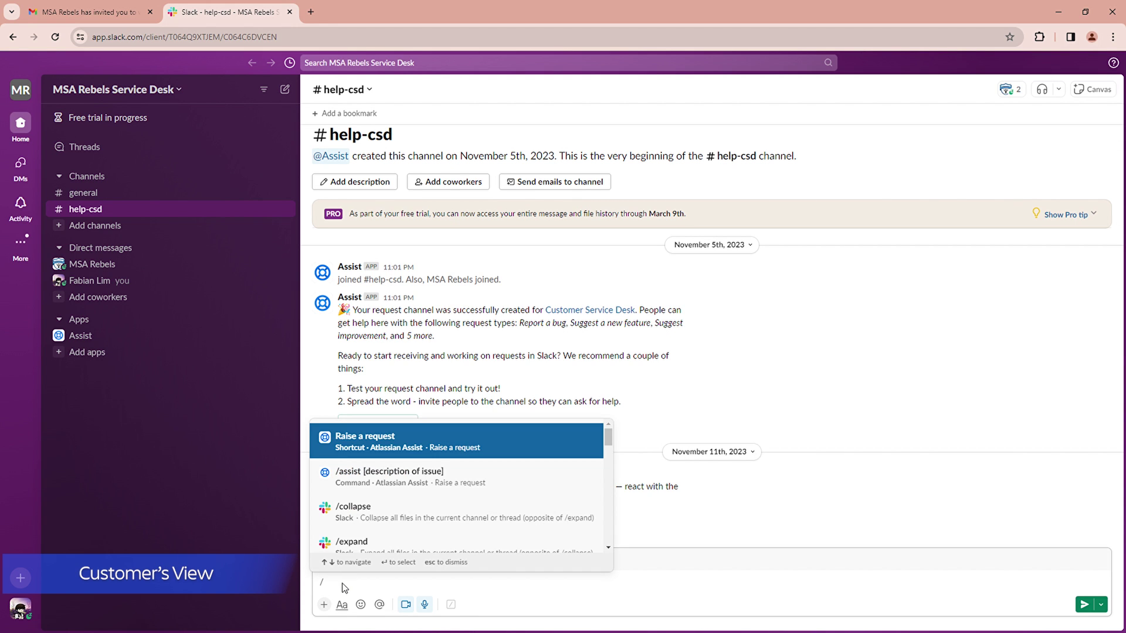
left_click(375, 444)
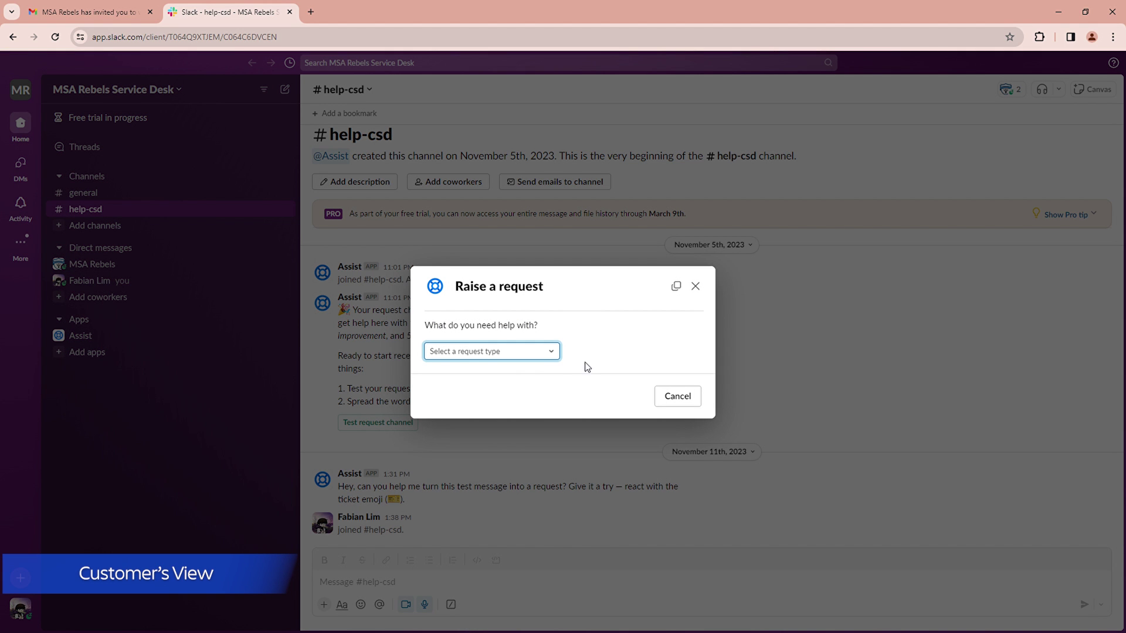
left_click(554, 354)
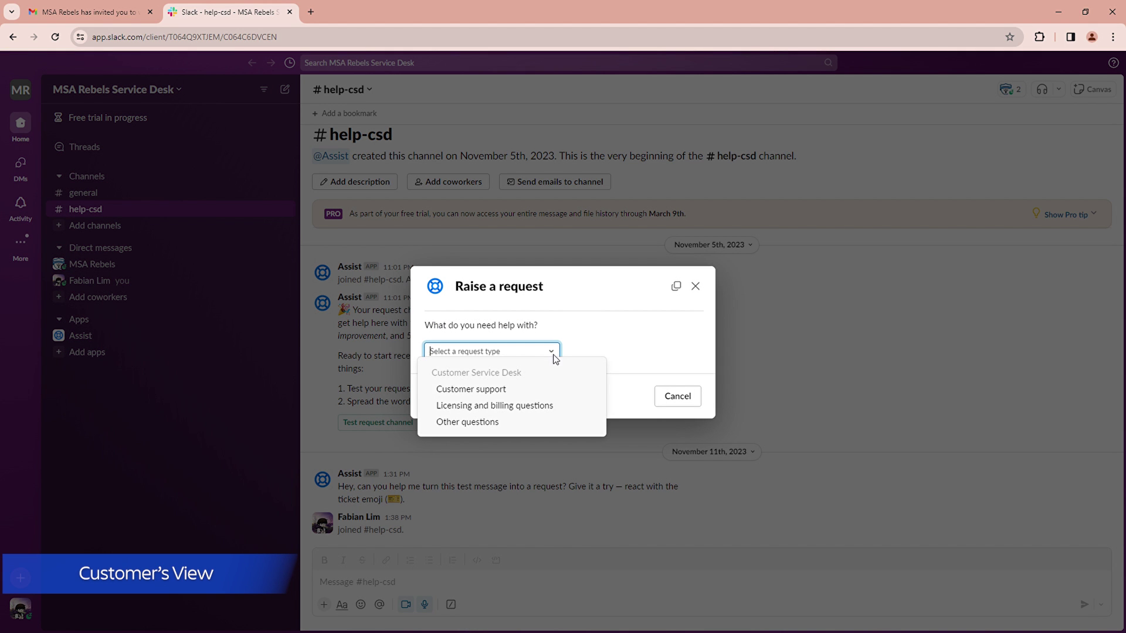
left_click(519, 390)
left_click(465, 308)
type("Support from Slack Channel")
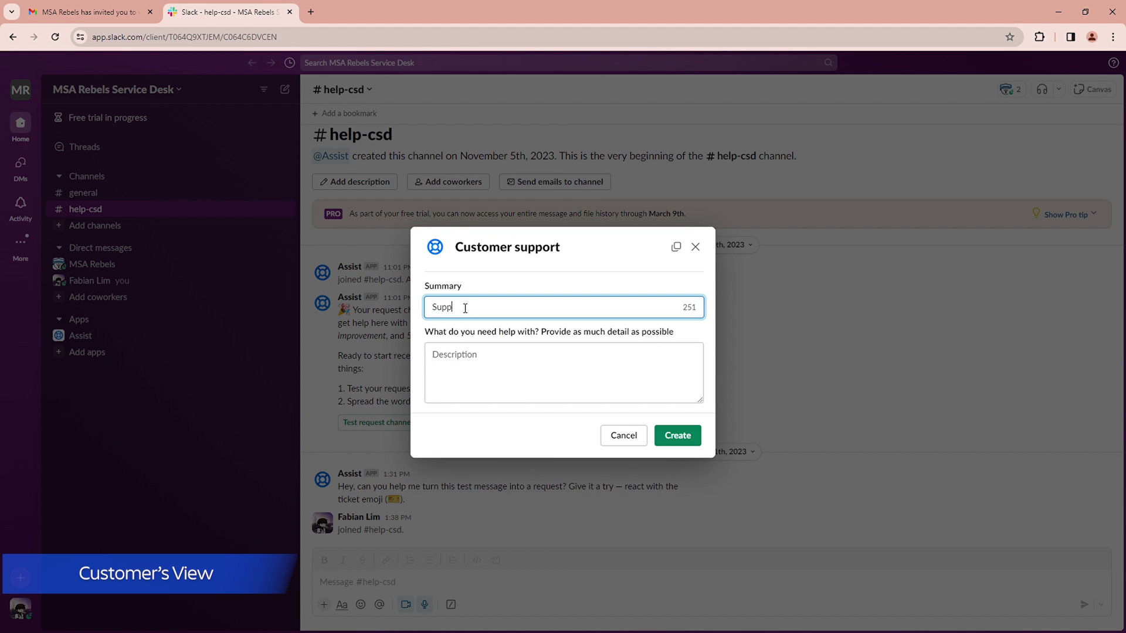
left_click(462, 361)
type("Support please")
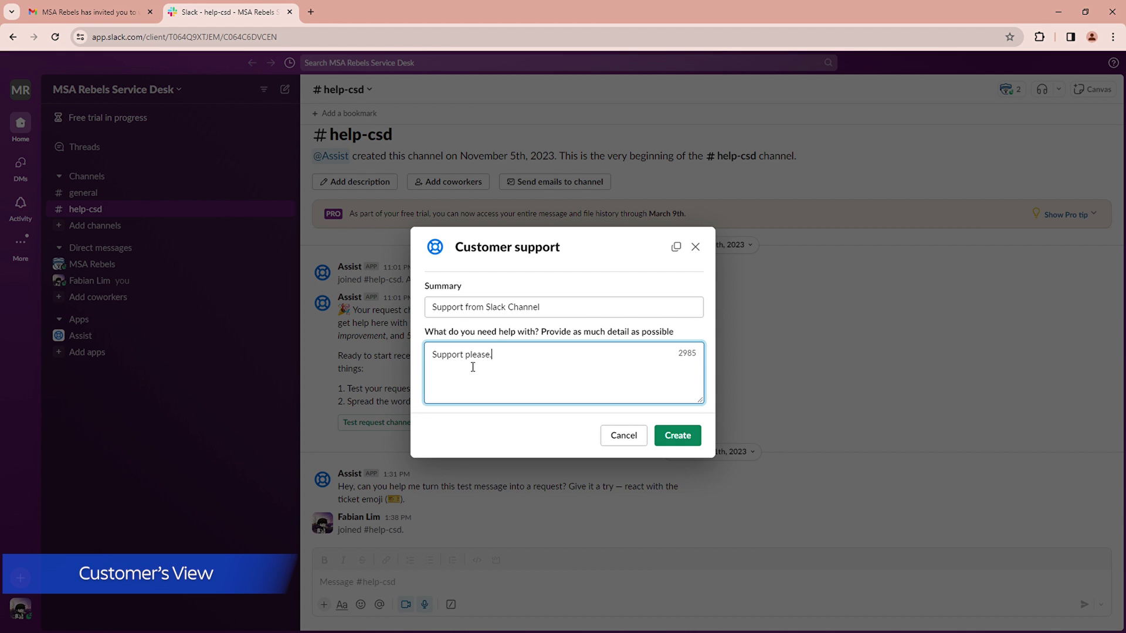
left_click(681, 439)
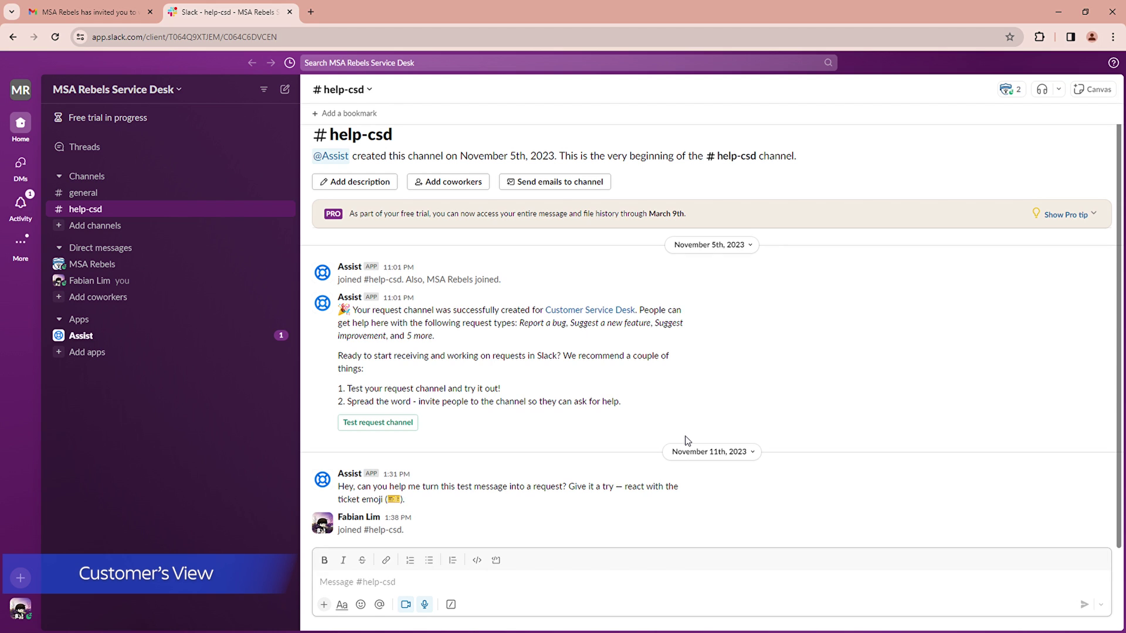
Step: Open the Assist app messages and the CSD-32 request's reply thread
left_click(87, 338)
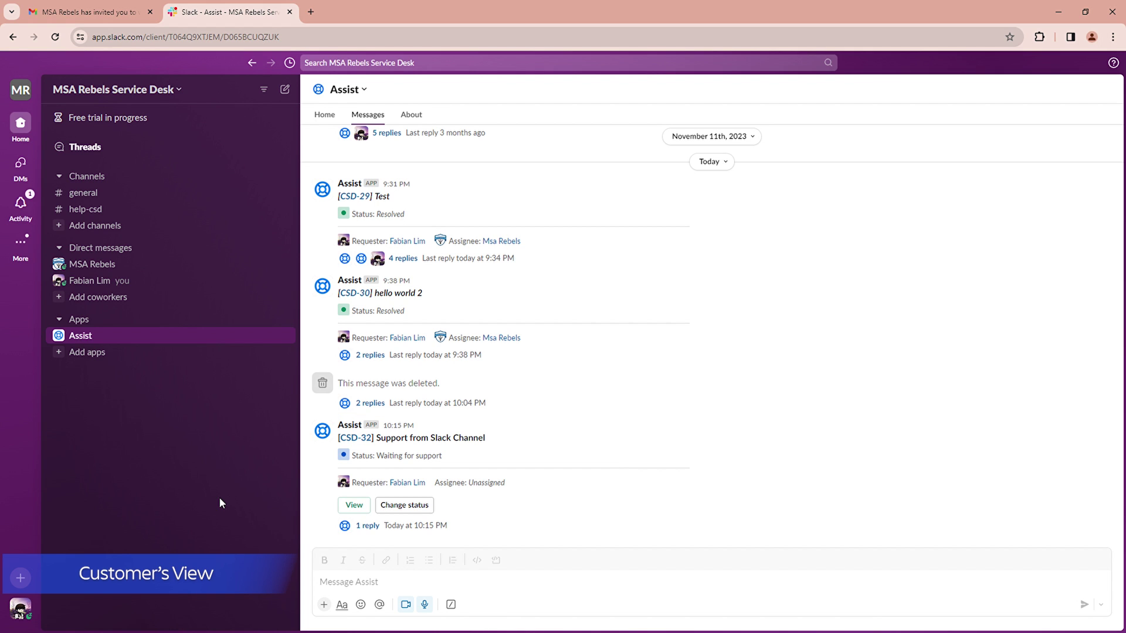
left_click(365, 527)
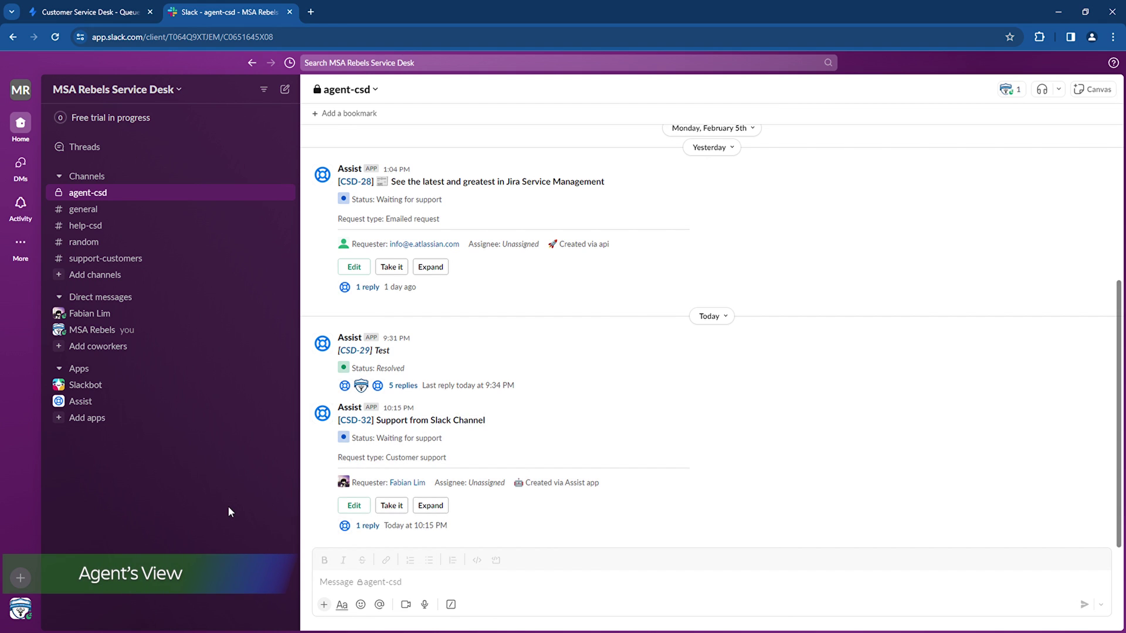
Step: Assign CSD-32 to the agent and change its status to In Progress
left_click(368, 527)
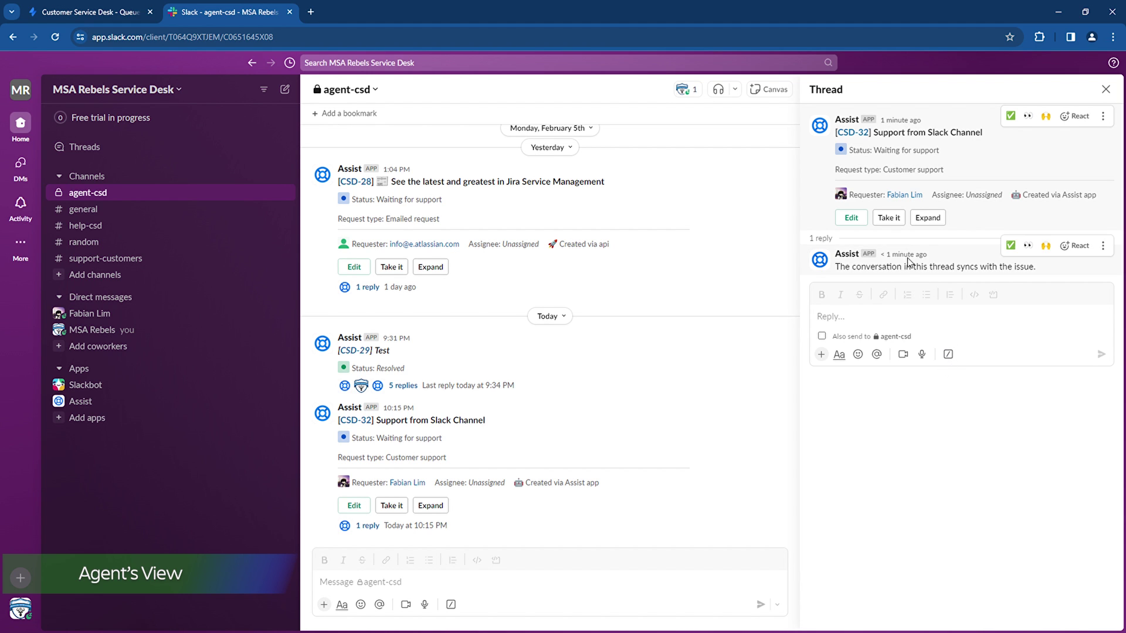
left_click(889, 220)
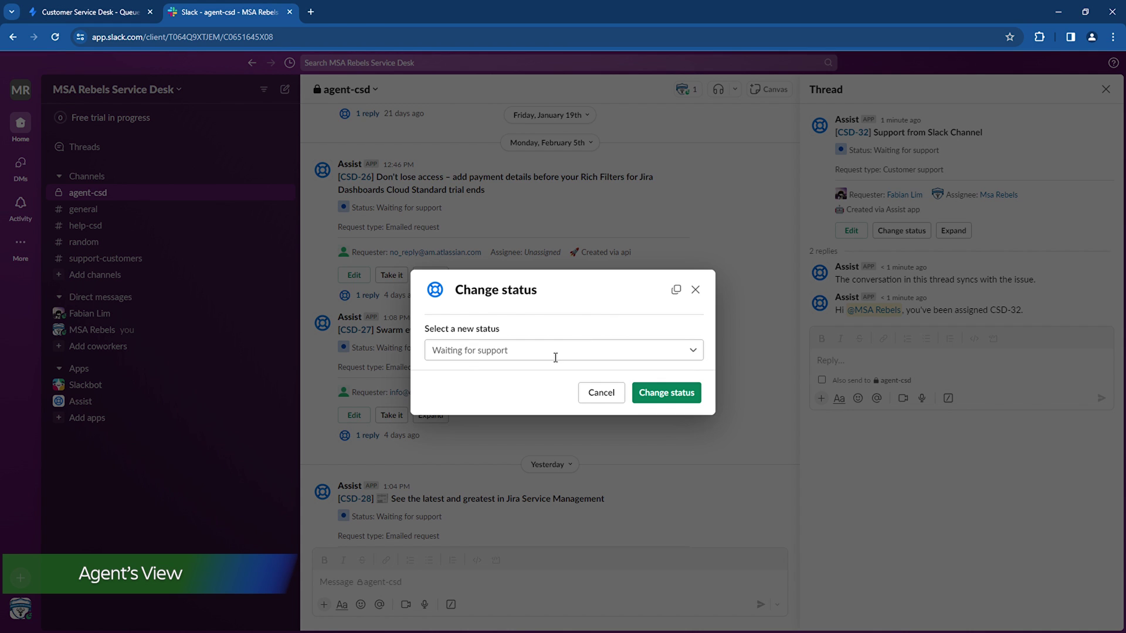
left_click(554, 353)
left_click(538, 391)
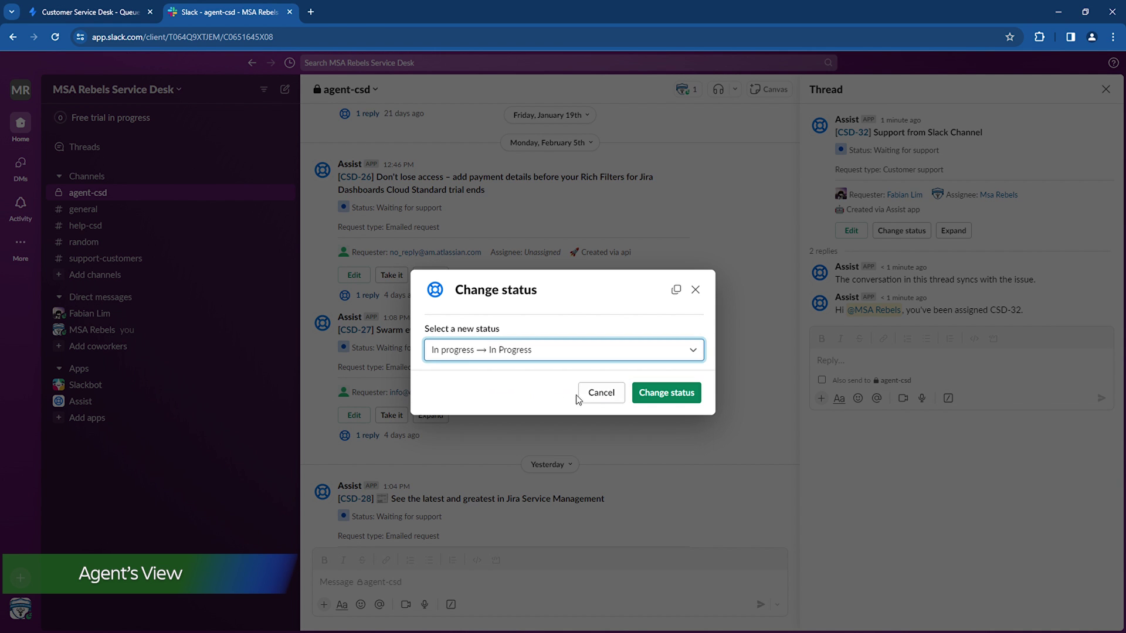
left_click(680, 396)
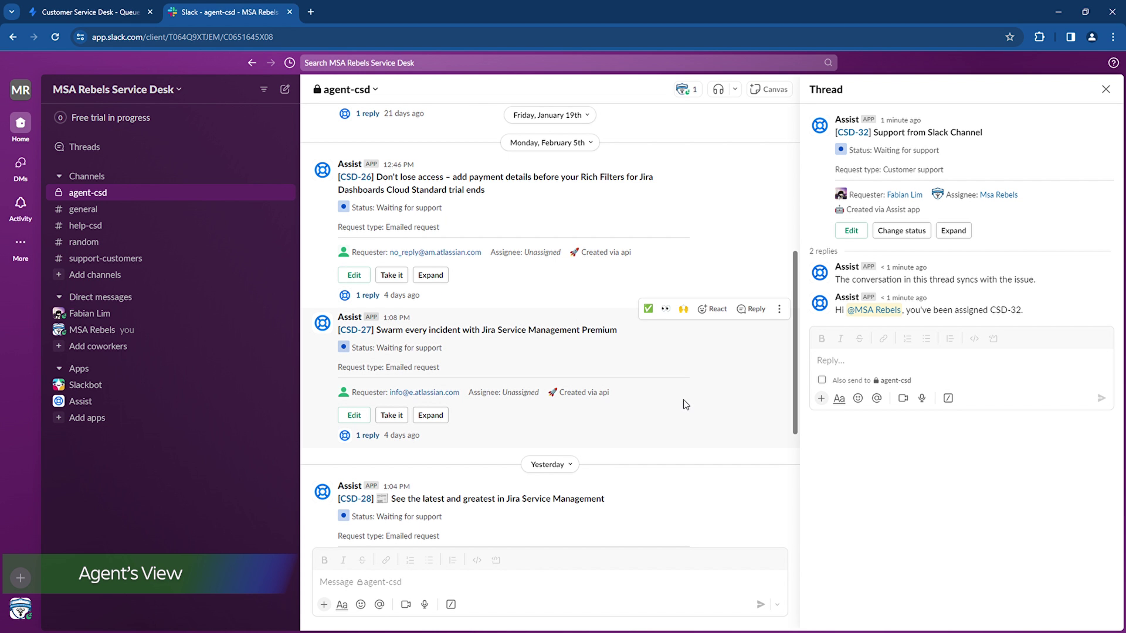
Step: Reply in the CSD-32 thread with 'Response from Slack: We are looking into it.'
left_click(860, 362)
type("R")
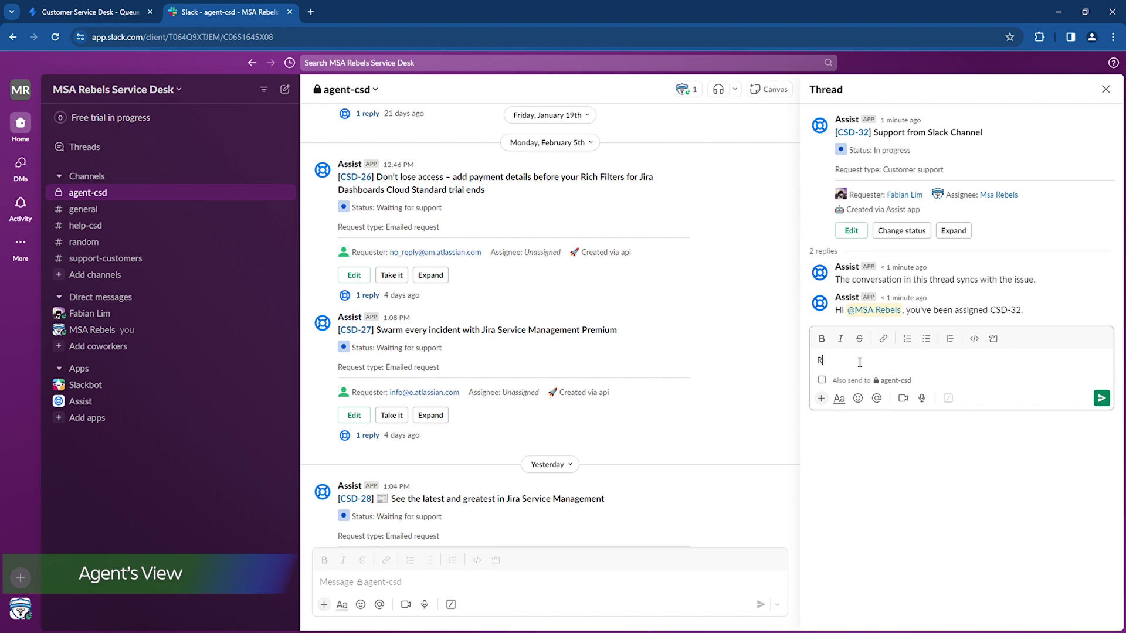
type("esponse from Slack: We are looking into i")
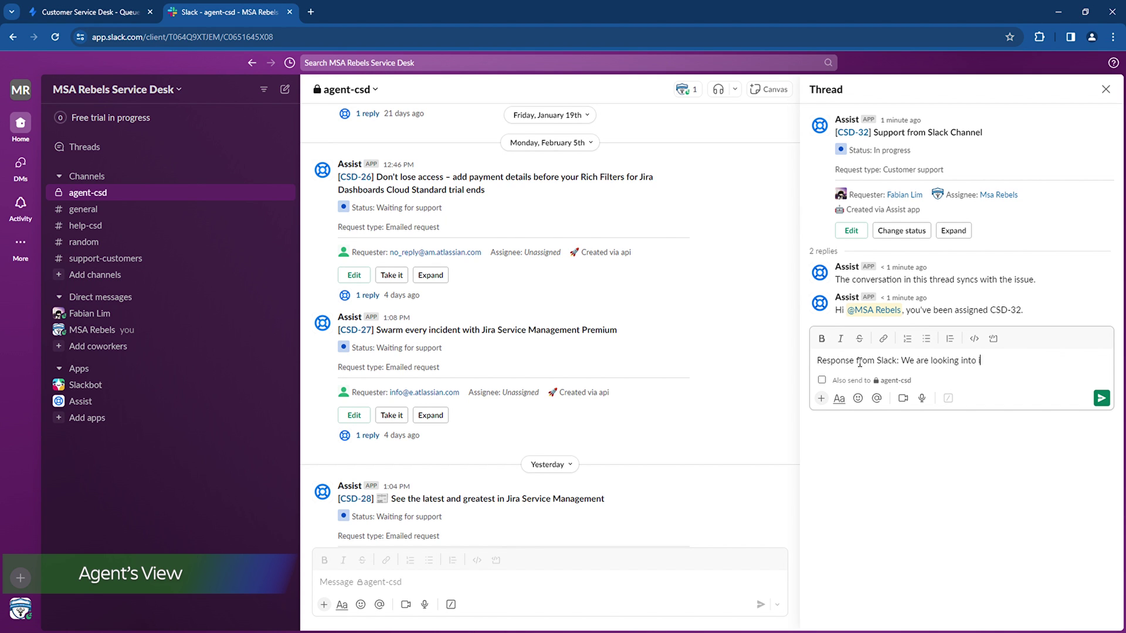
type("t.")
key("Return")
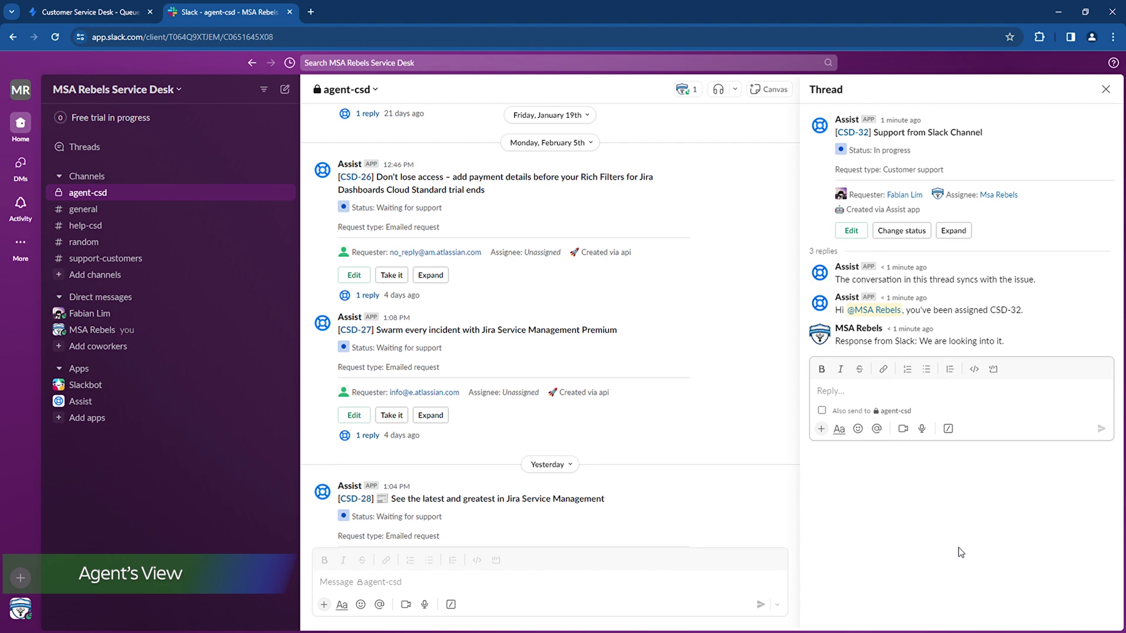
Step: Open the CSD-32 issue in Jira in a new browser tab
right_click(856, 134)
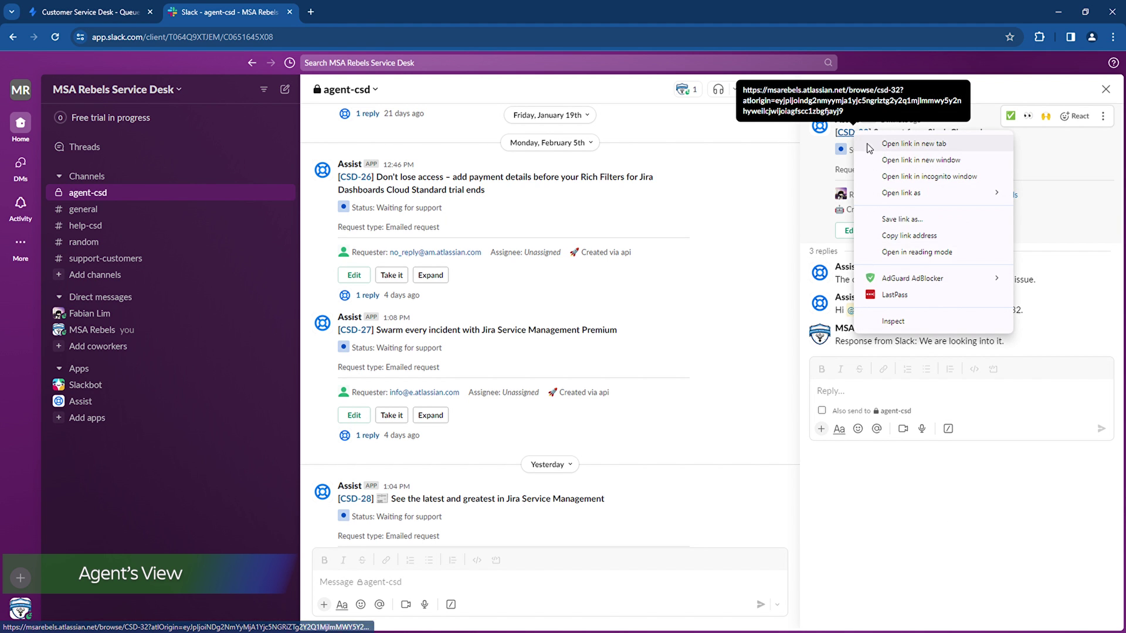
left_click(883, 143)
left_click(367, 17)
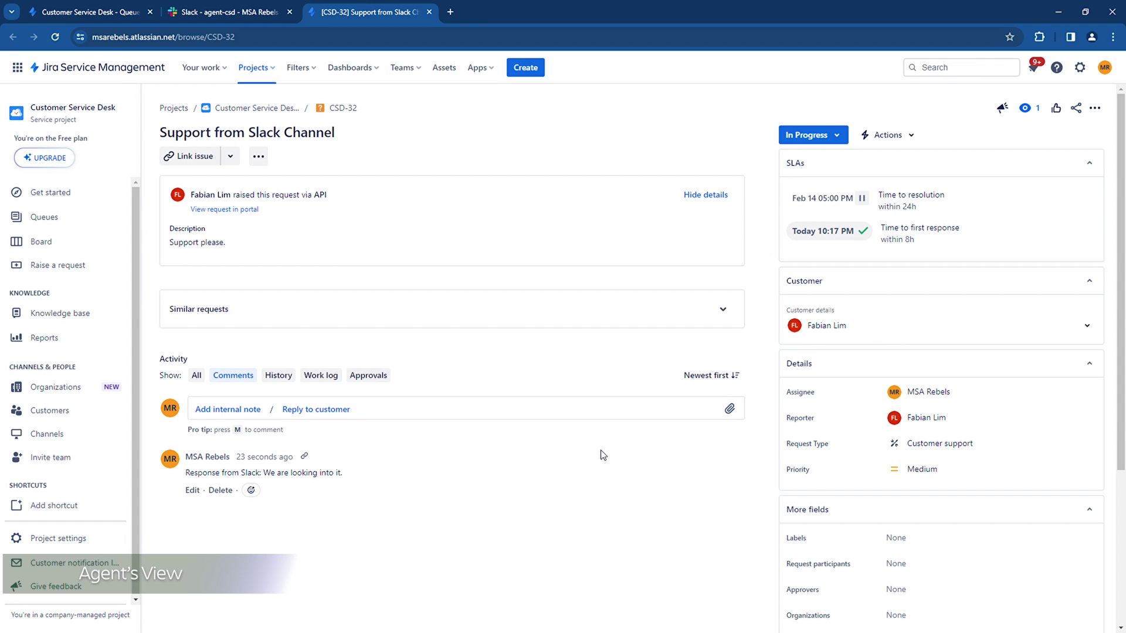
Step: Save the customer reply 'Response from JSM' on CSD-32, then return to Slack
left_click(338, 415)
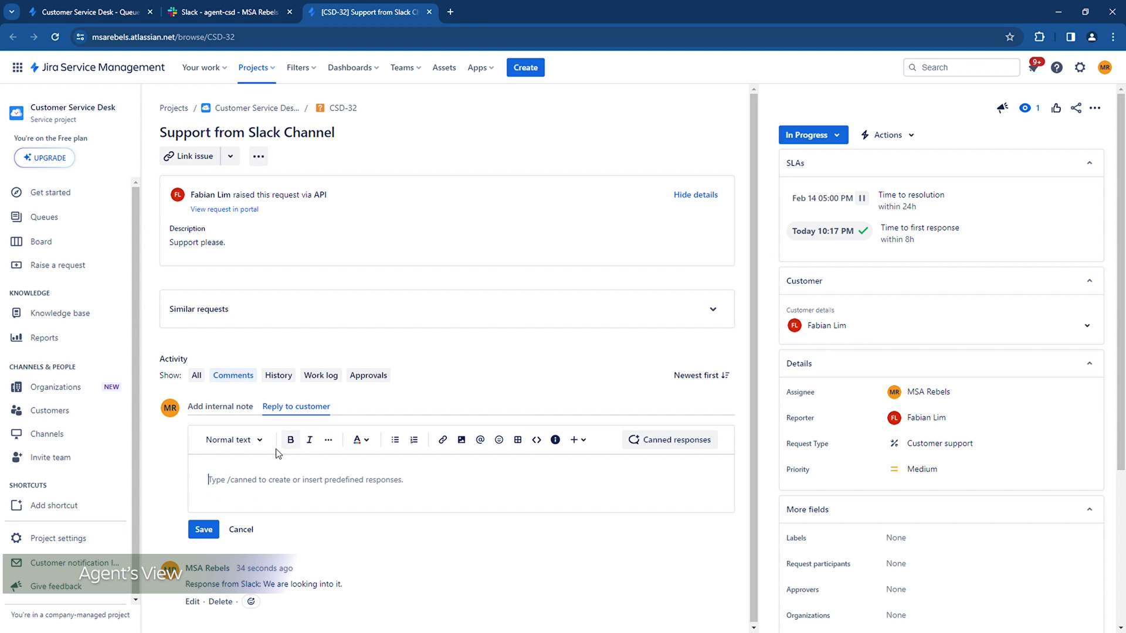
type("Response ")
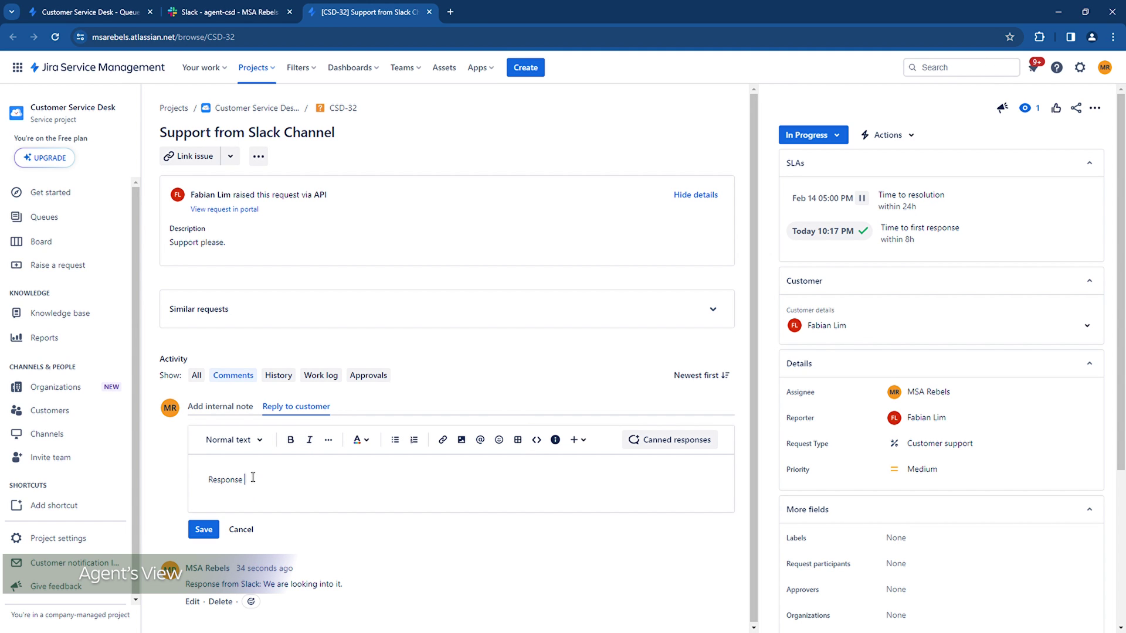
type("from JSM Ticket.")
left_click(203, 529)
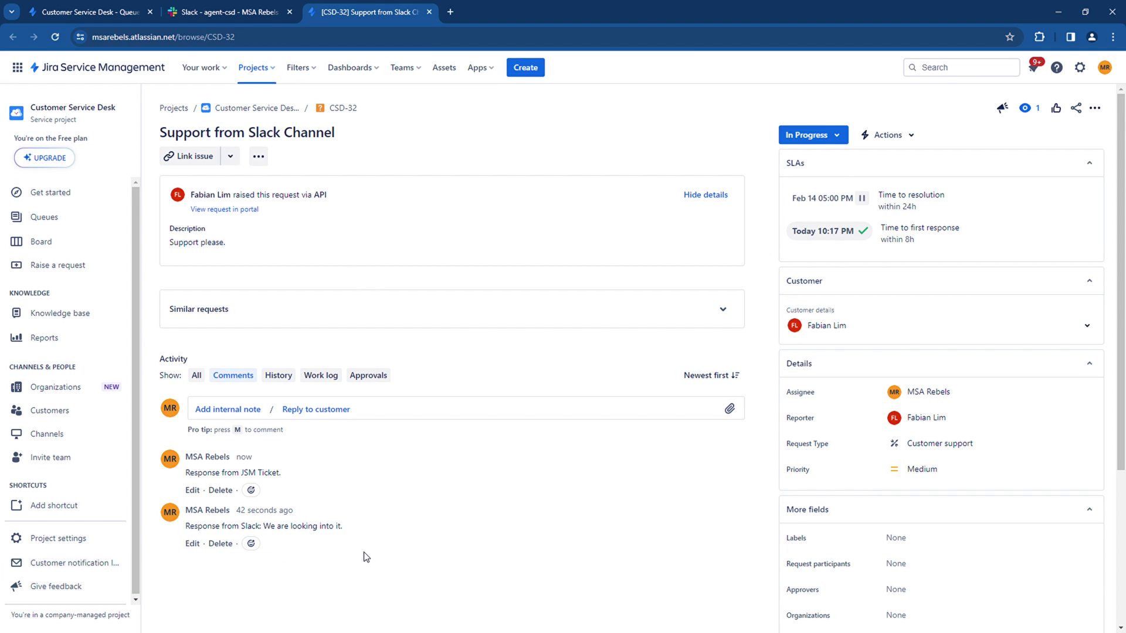
key("alt+Tab")
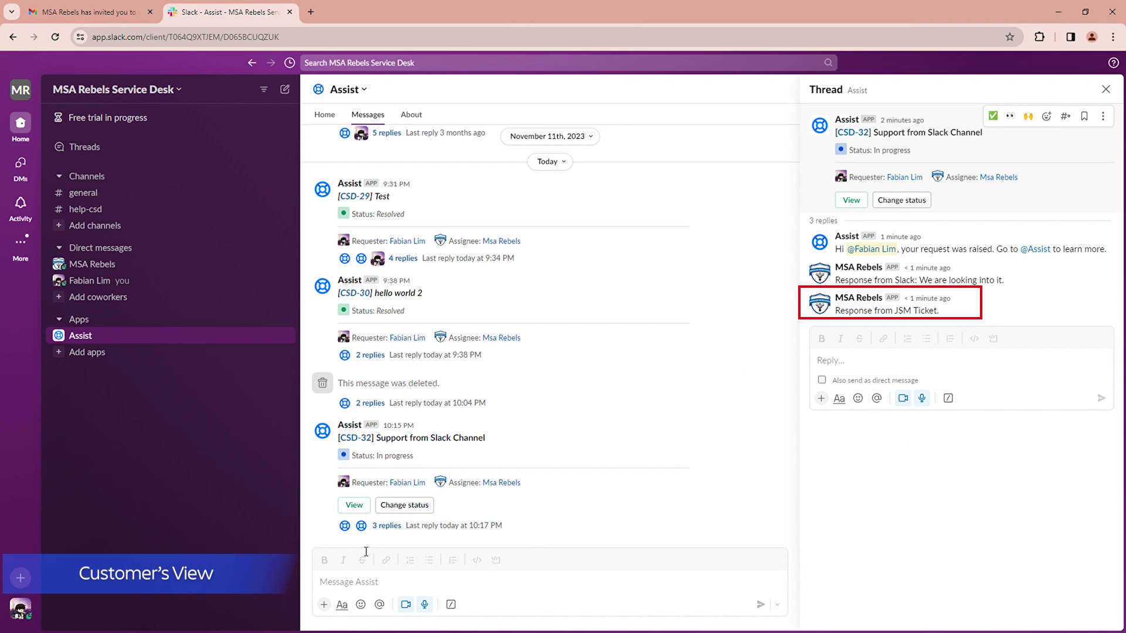
Step: Send 'Thanks' as the customer's reply in the CSD-32 Slack thread
left_click(858, 368)
type("Th")
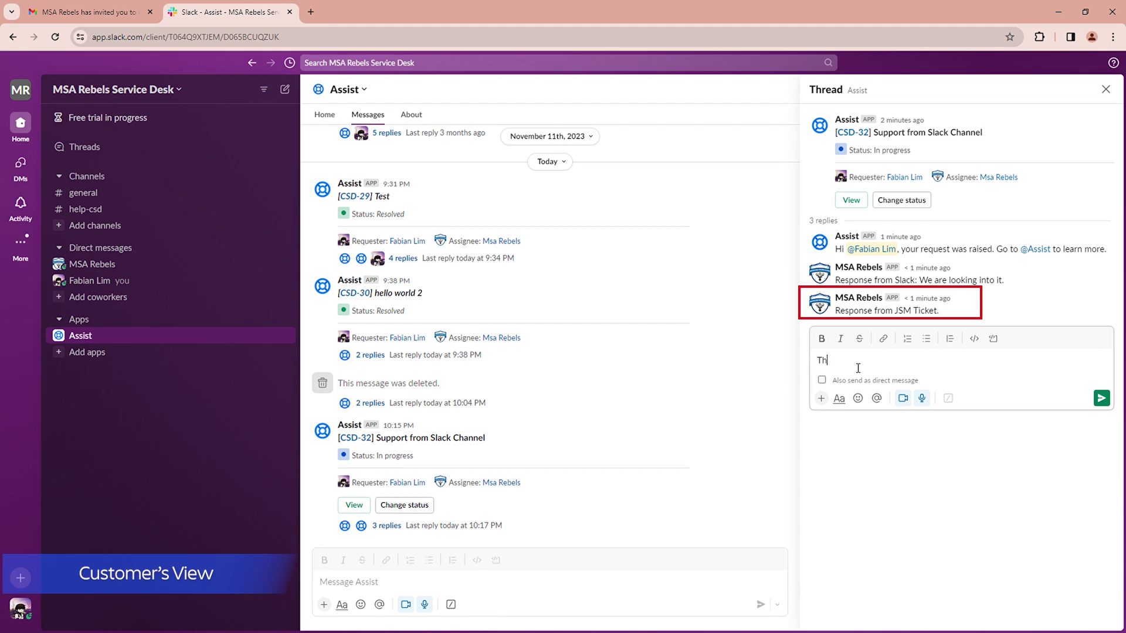
type("anks")
key("Return")
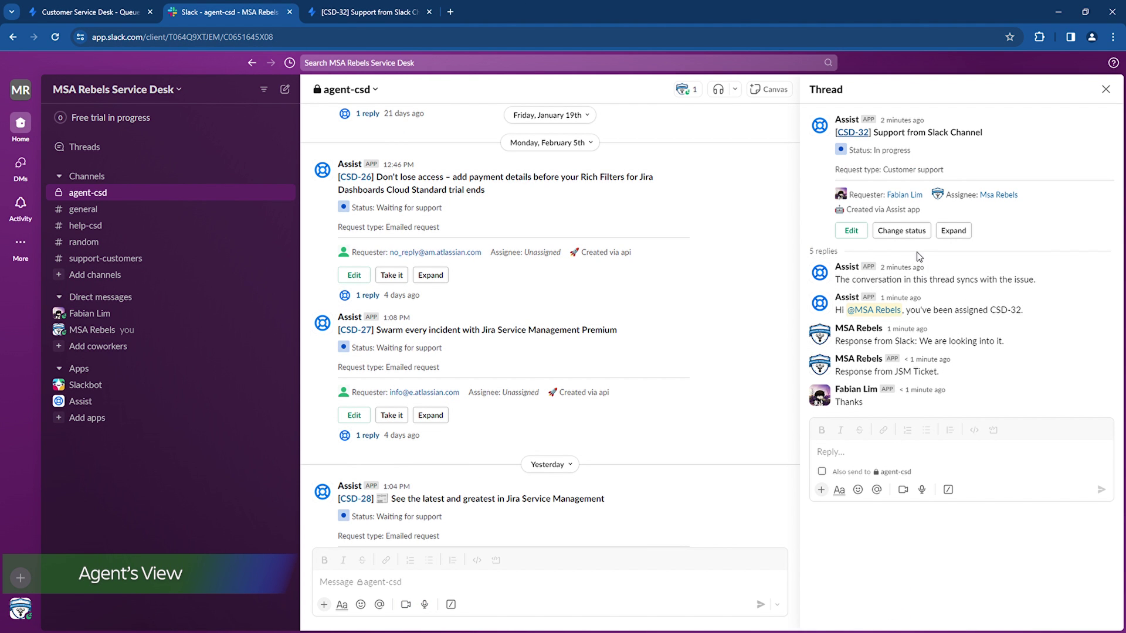
Step: Resolve CSD-32 from Slack with the resolution Done
left_click(914, 232)
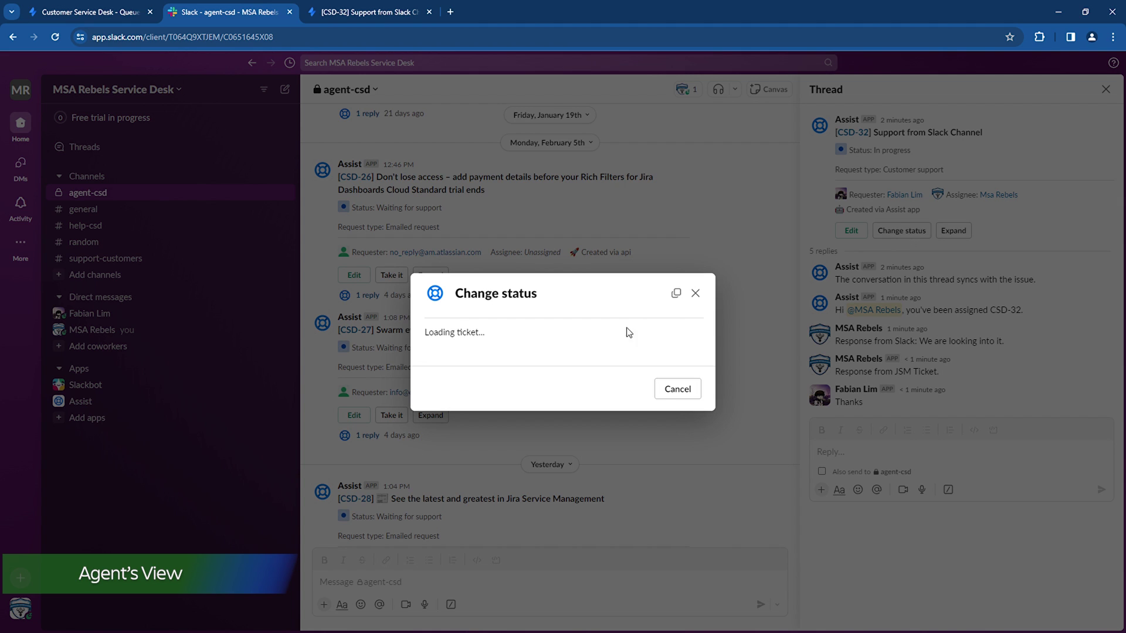
left_click(571, 349)
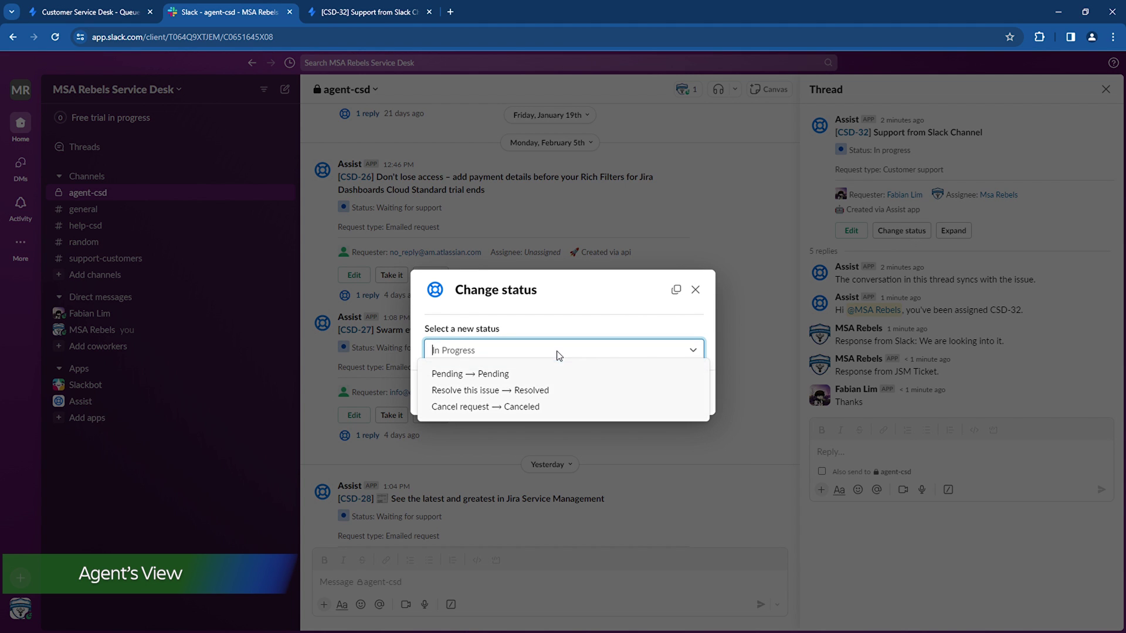
left_click(527, 390)
left_click(491, 349)
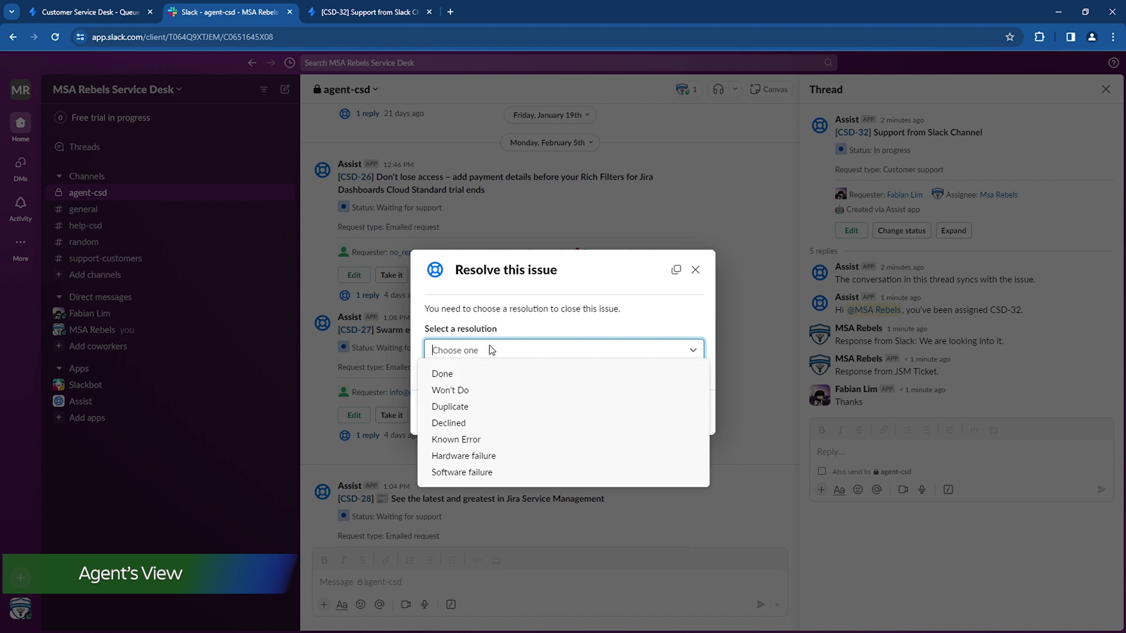
left_click(467, 375)
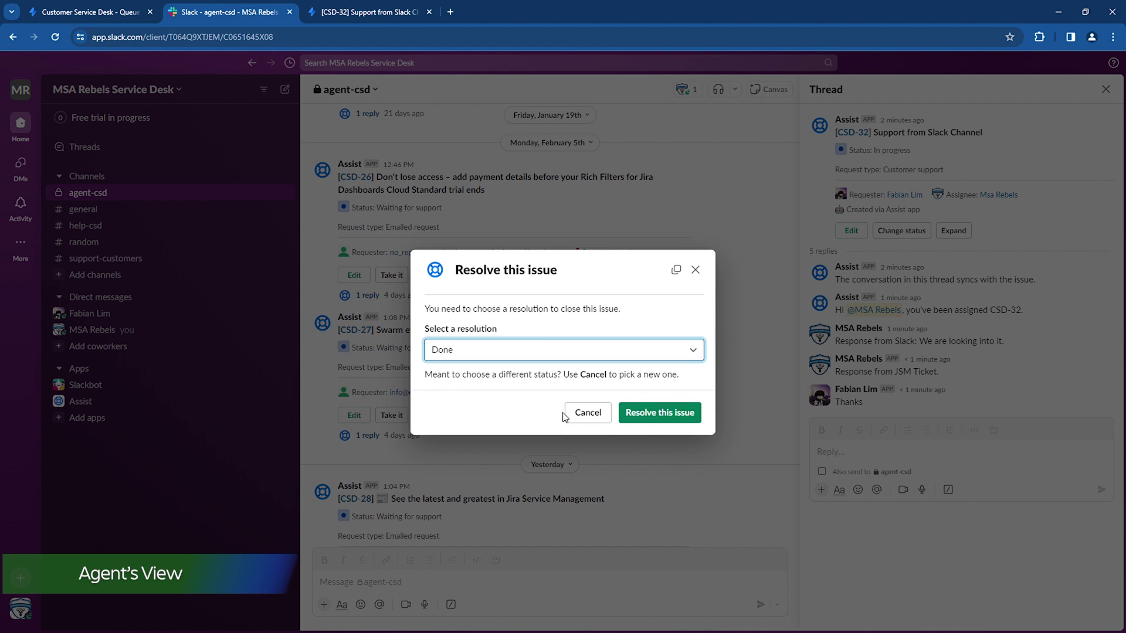
left_click(662, 414)
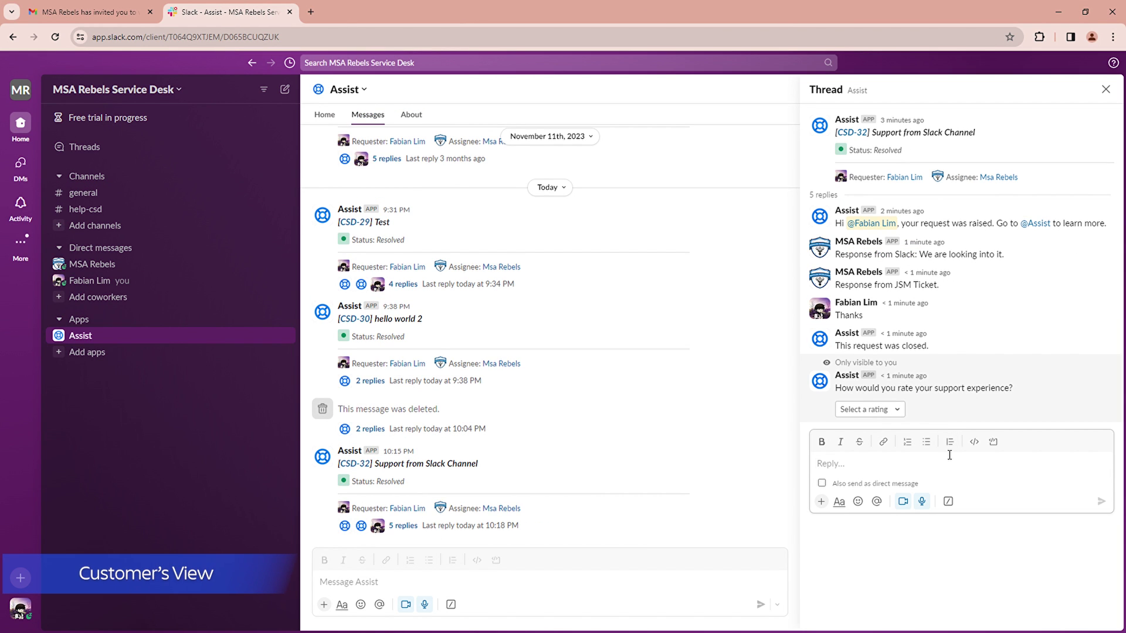
Step: Rate the support 5 - Very Good, then bring up the CSD-32 Jira tab
left_click(897, 411)
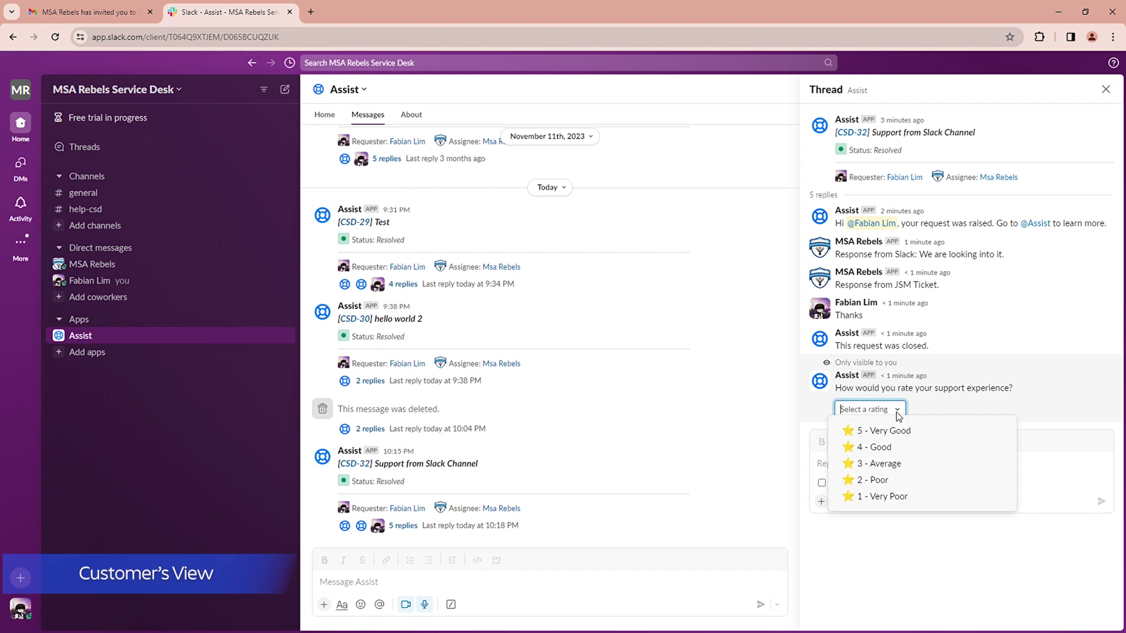
left_click(884, 431)
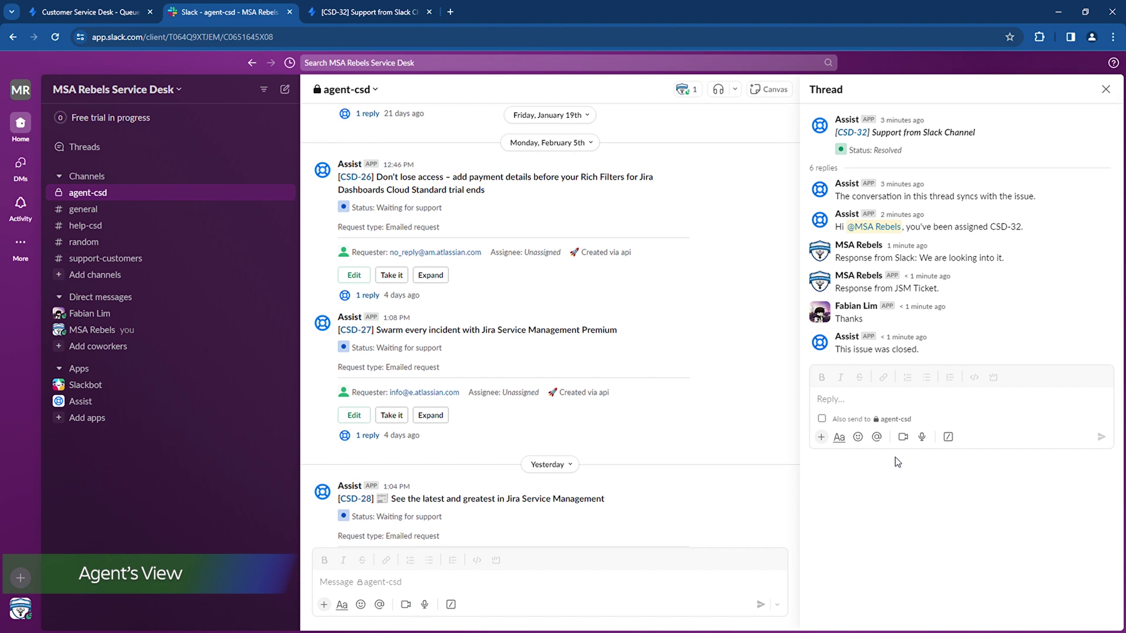
left_click(346, 15)
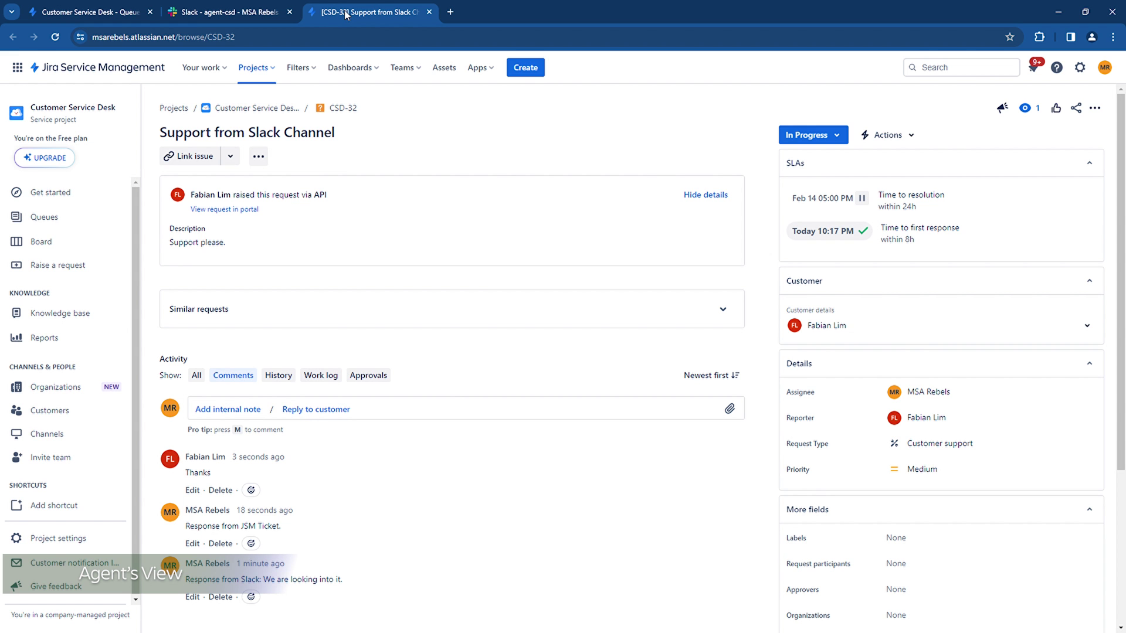